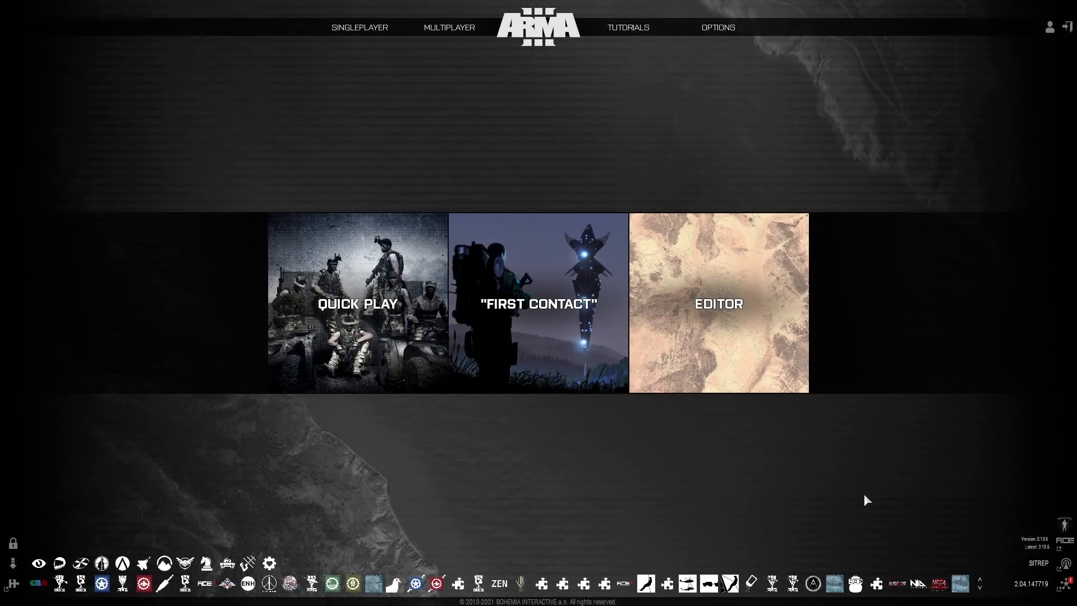
# Open the scenario editor with the Altis map
pyautogui.click(760, 317)
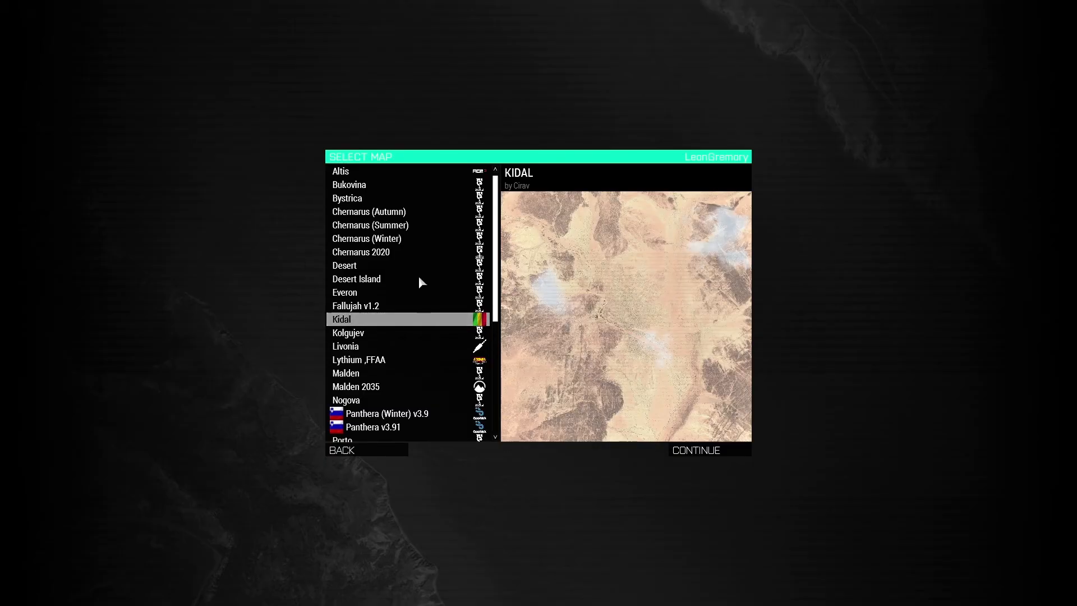
pyautogui.click(345, 172)
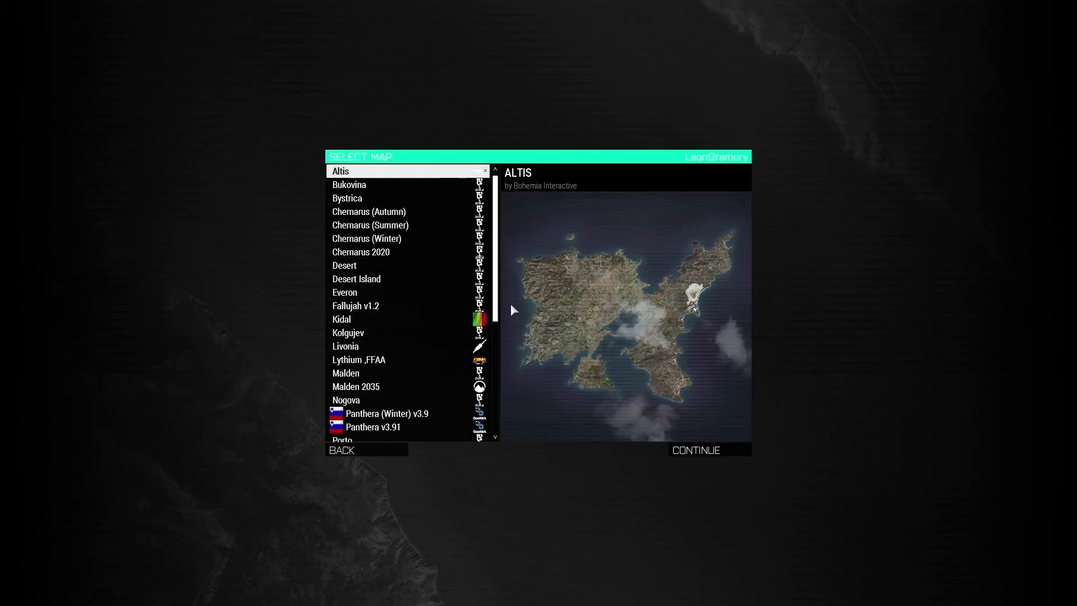
pyautogui.click(710, 452)
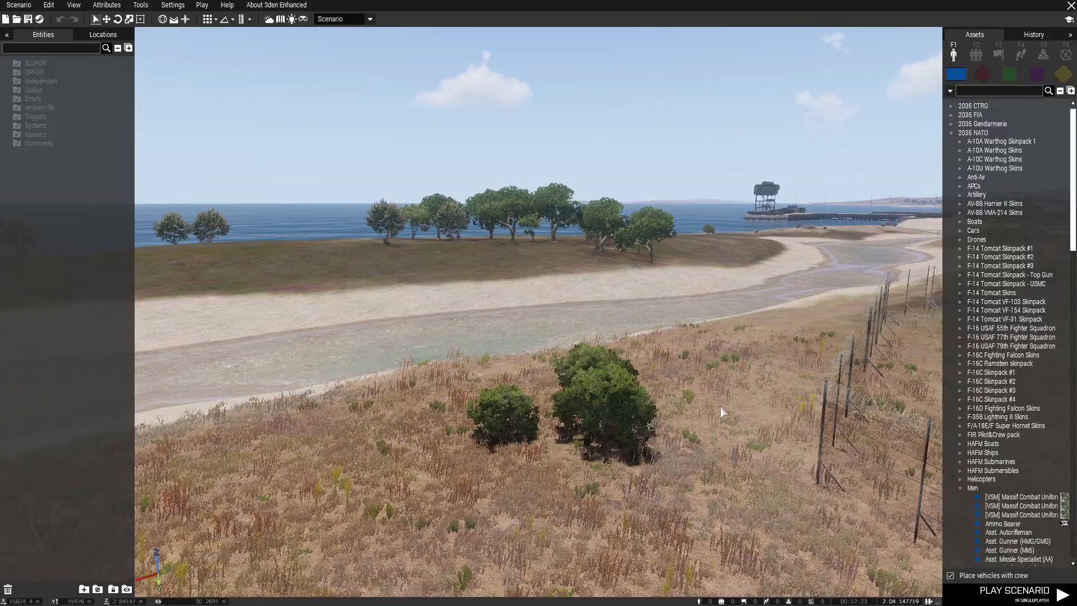
# Save the scenario in the MPMissions folder under the file name MadeSimple_Demo1
pyautogui.hotkey('ctrl', 's')
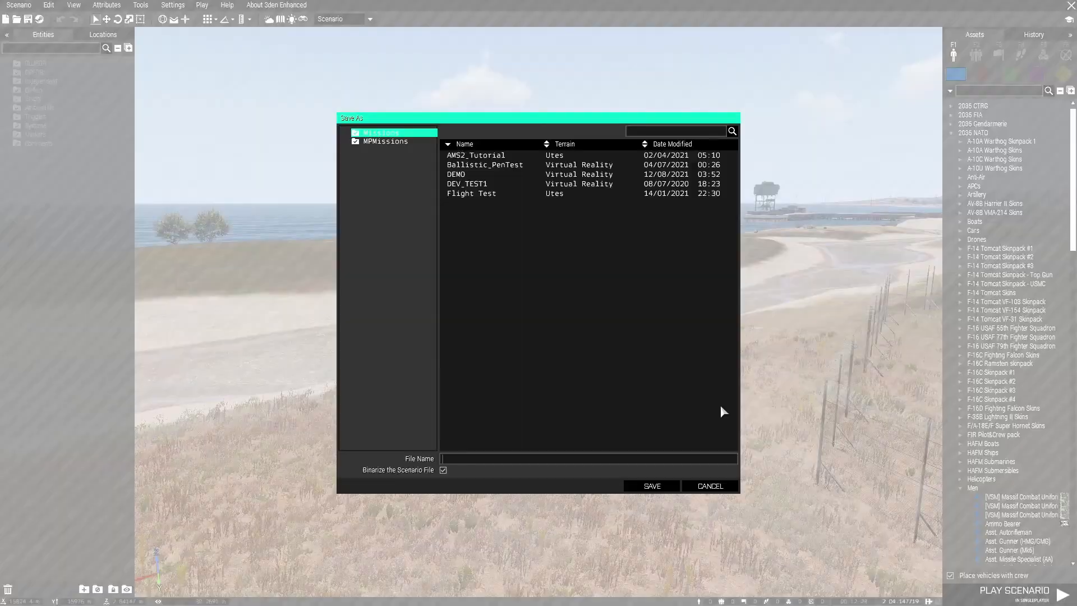
pyautogui.click(376, 141)
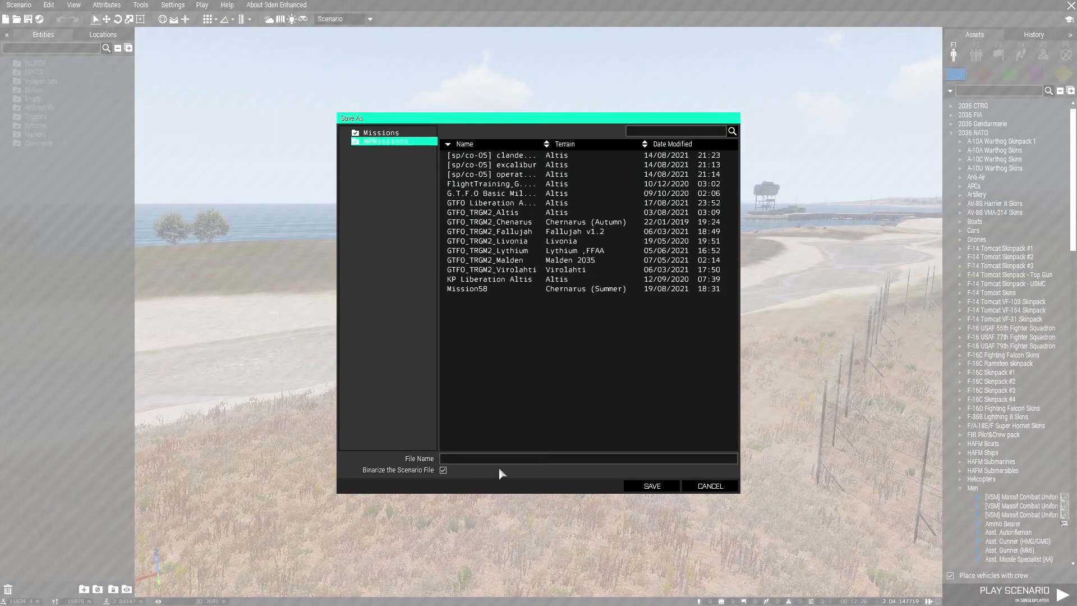
pyautogui.click(458, 460)
pyautogui.write('MadeSimple_Demeo1')
pyautogui.click(640, 486)
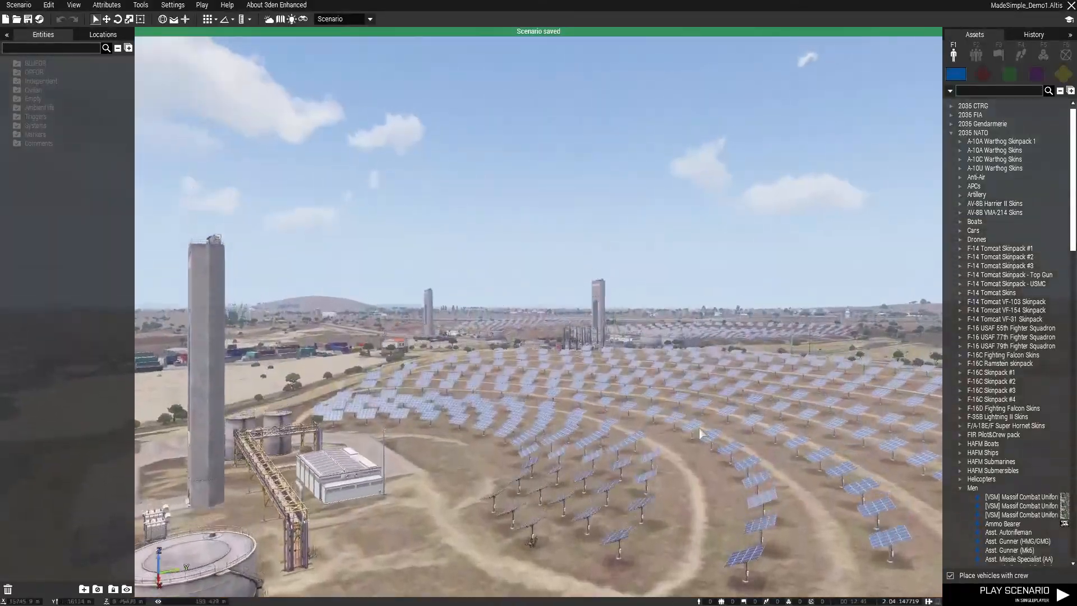
# Examine the coastal settlements and ruins around Pefkas Bay on the map and in 3D as possible mission sites
pyautogui.moveTo(664, 379); pyautogui.dragTo(604, 443, button='right')
pyautogui.press('m')
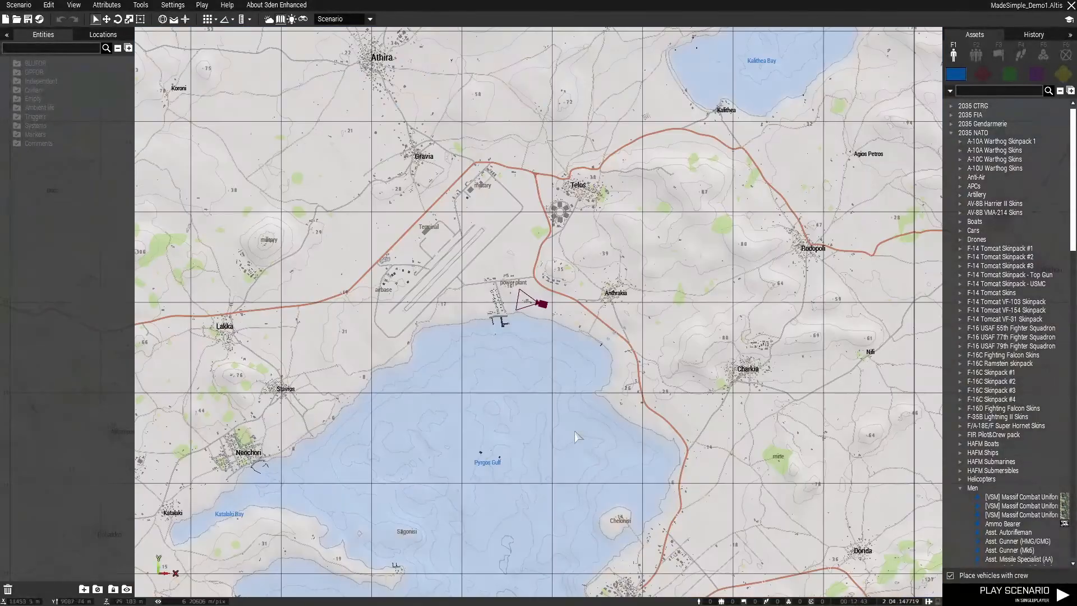
pyautogui.moveTo(651, 243); pyautogui.dragTo(563, 405, button='right')
pyautogui.moveTo(658, 324); pyautogui.dragTo(365, 459, button='right')
pyautogui.scroll(5, 543, 245)
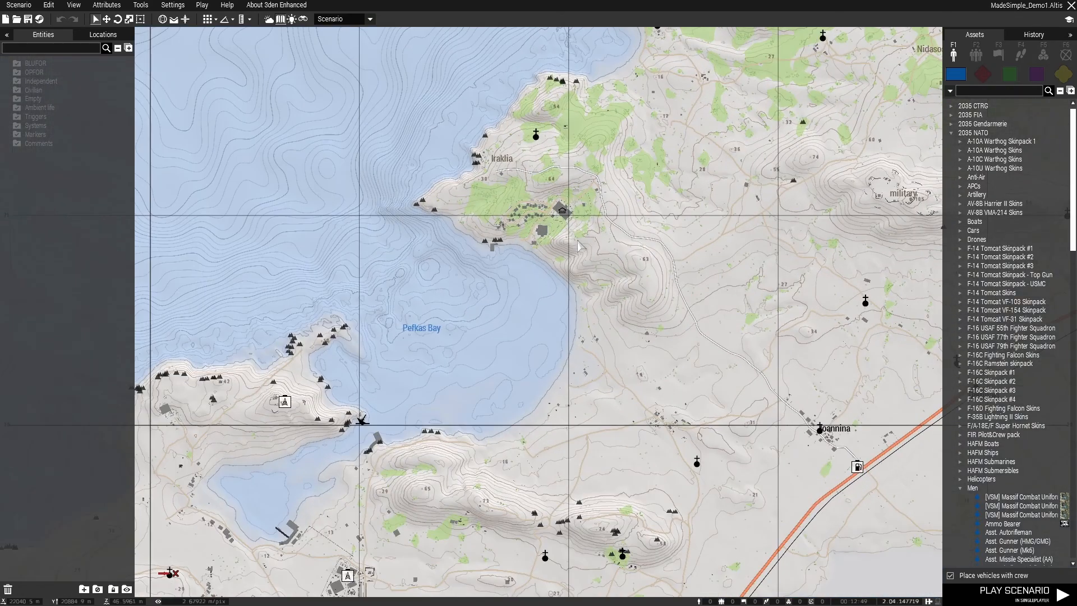
pyautogui.press('m')
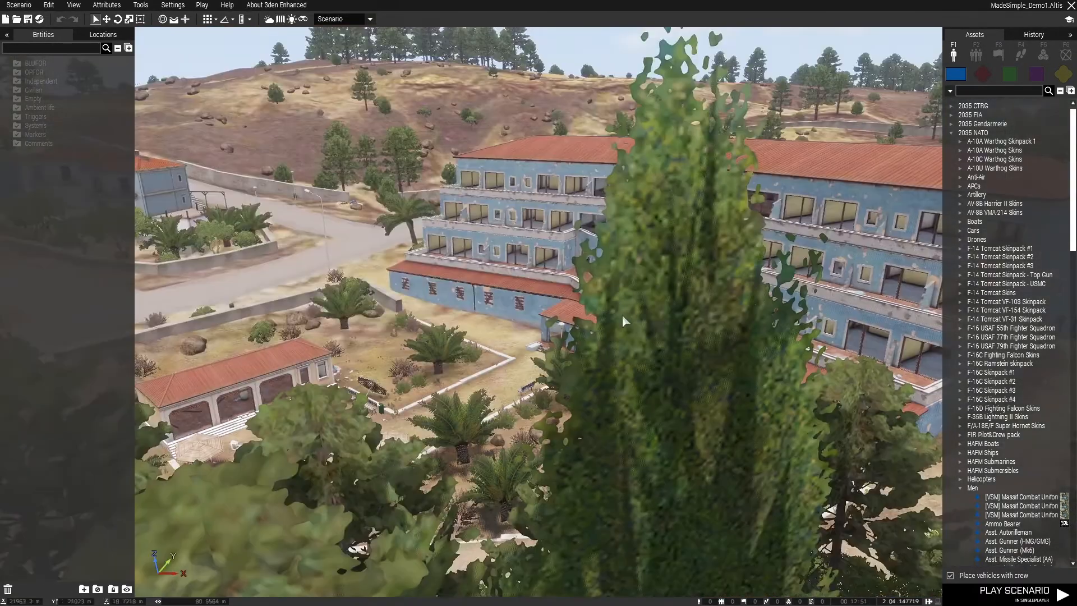
pyautogui.press('m')
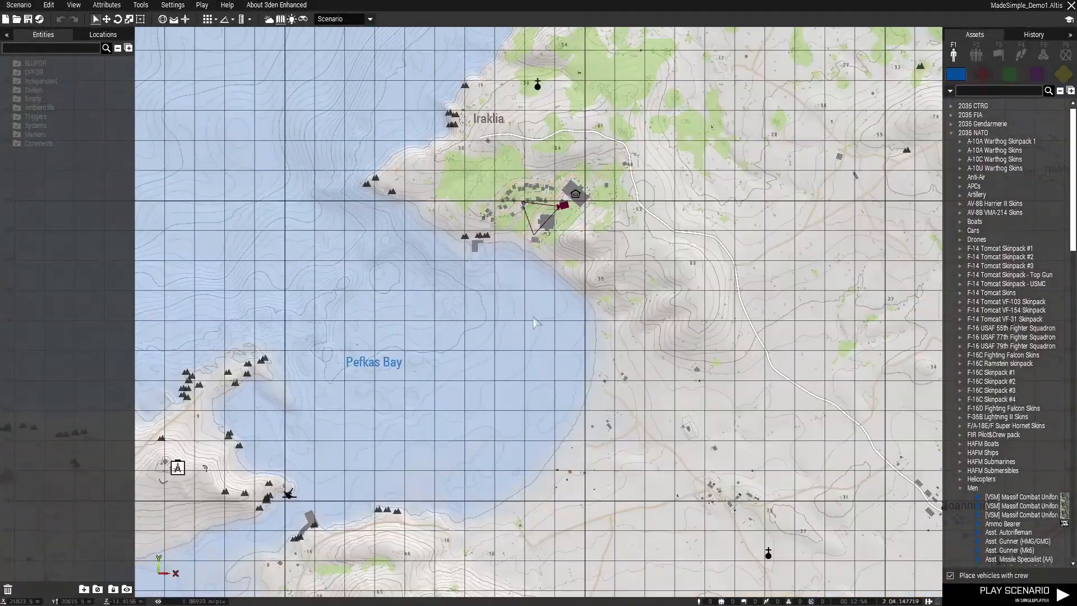
pyautogui.moveTo(524, 250)
pyautogui.mouseDown(button='right')
pyautogui.moveTo(559, 287)
pyautogui.moveTo(751, 146)
pyautogui.mouseUp(button='right')
pyautogui.moveTo(421, 360); pyautogui.dragTo(591, 213, button='right')
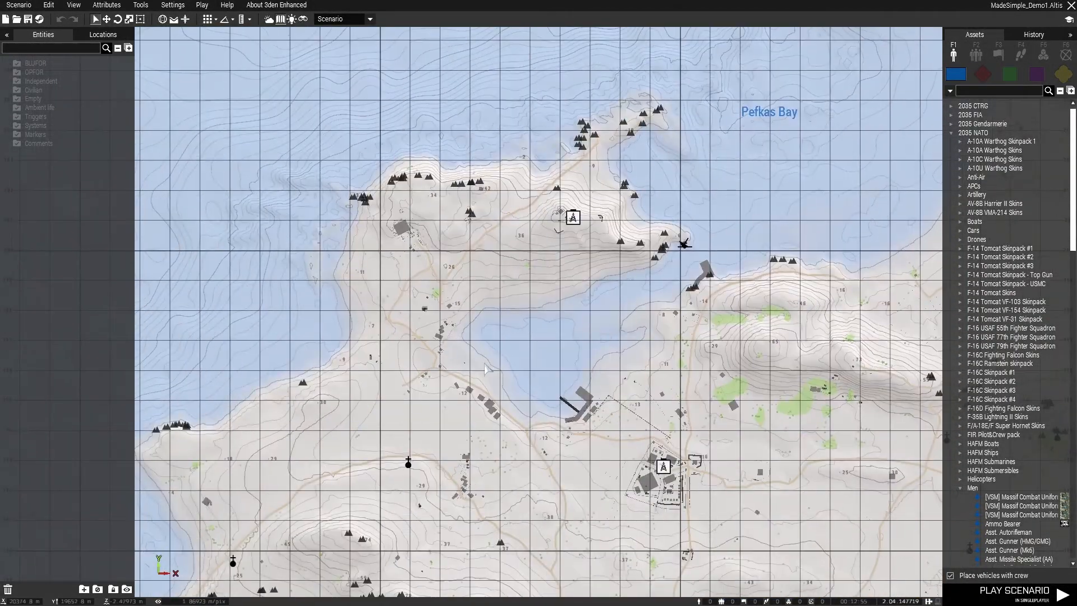
pyautogui.press('m')
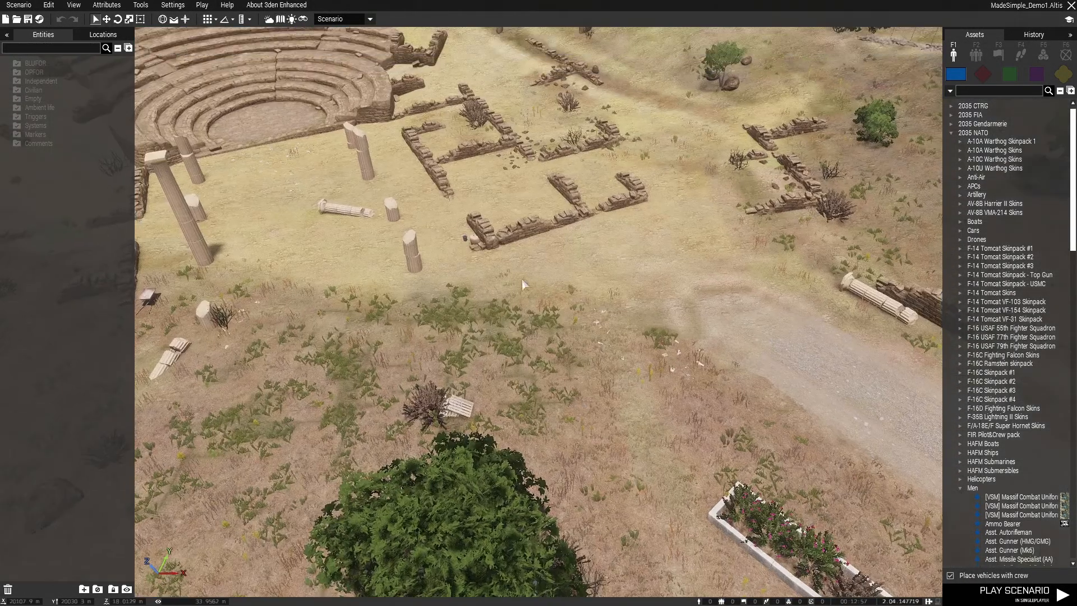
# Survey the island's northeastern coast and the Molos peninsula on the map for a suitable objective location
pyautogui.press('m')
pyautogui.scroll(-3, 536, 286)
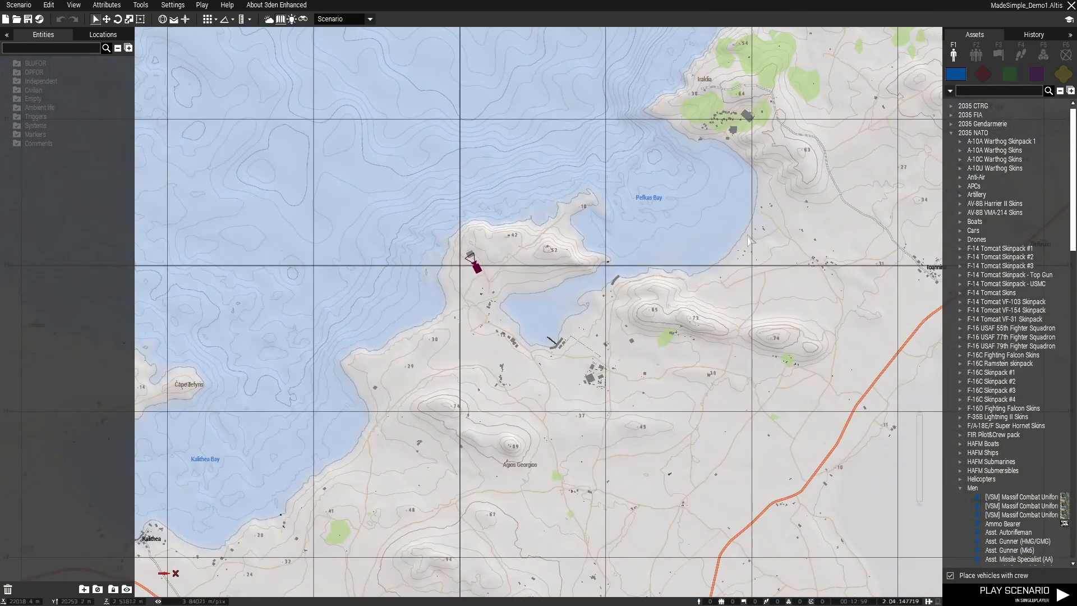
pyautogui.moveTo(786, 140); pyautogui.dragTo(419, 392, button='right')
pyautogui.moveTo(825, 137); pyautogui.dragTo(544, 325, button='right')
pyautogui.moveTo(662, 243)
pyautogui.mouseDown(button='right')
pyautogui.moveTo(545, 384)
pyautogui.moveTo(518, 394)
pyautogui.mouseUp(button='right')
pyautogui.moveTo(778, 206)
pyautogui.mouseDown(button='right')
pyautogui.moveTo(735, 246)
pyautogui.moveTo(598, 322)
pyautogui.moveTo(583, 298)
pyautogui.mouseUp(button='right')
pyautogui.moveTo(711, 170); pyautogui.dragTo(593, 231, button='right')
pyautogui.scroll(3, 585, 171)
pyautogui.scroll(-5, 545, 186)
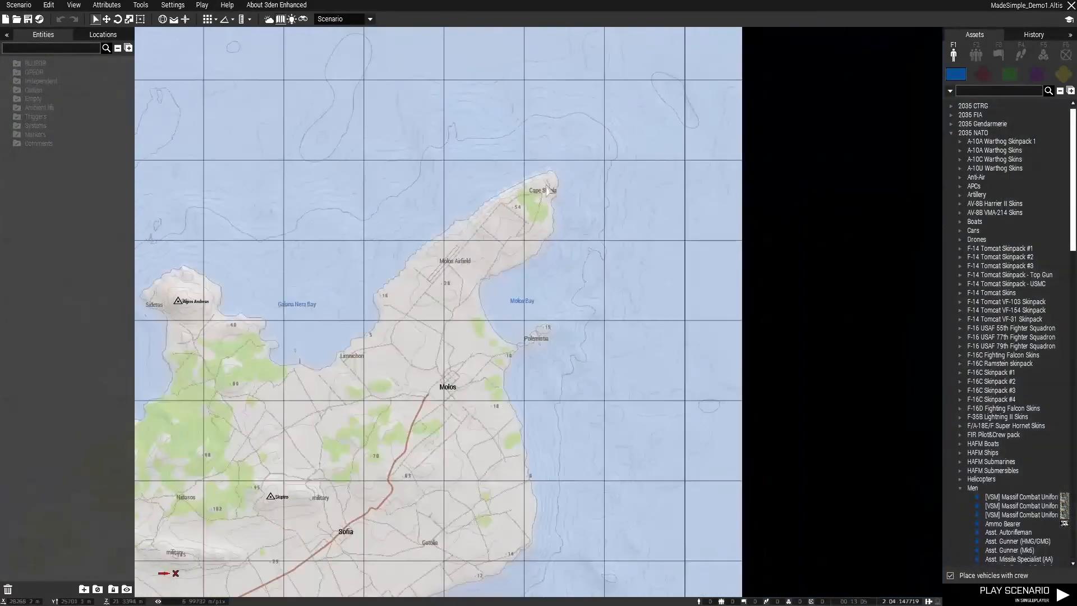
pyautogui.scroll(2, 546, 221)
pyautogui.moveTo(468, 413); pyautogui.dragTo(587, 128, button='right')
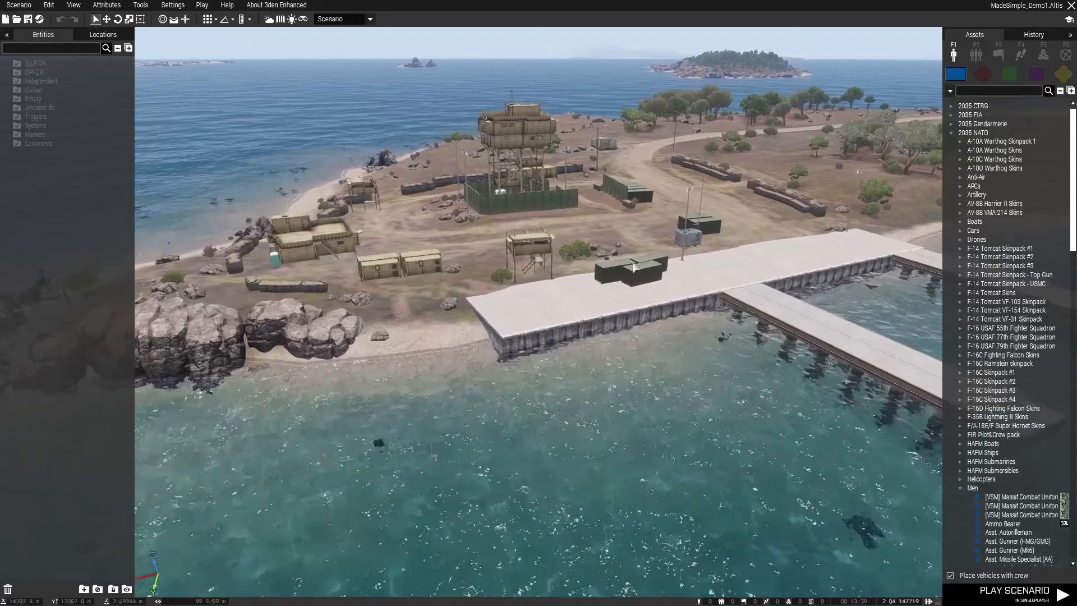
# Place a Standard Military Objective marker on the coastal military base at the peninsula's eastern tip, south of Sagonisi
pyautogui.scroll(5, 617, 273)
pyautogui.press('m')
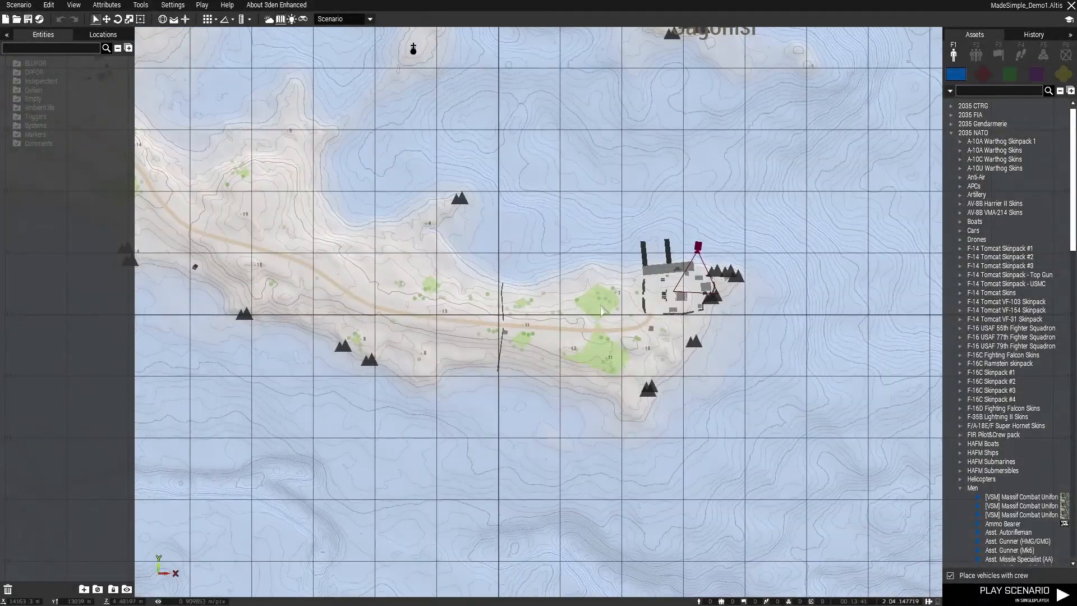
pyautogui.moveTo(697, 249); pyautogui.dragTo(594, 286, button='right')
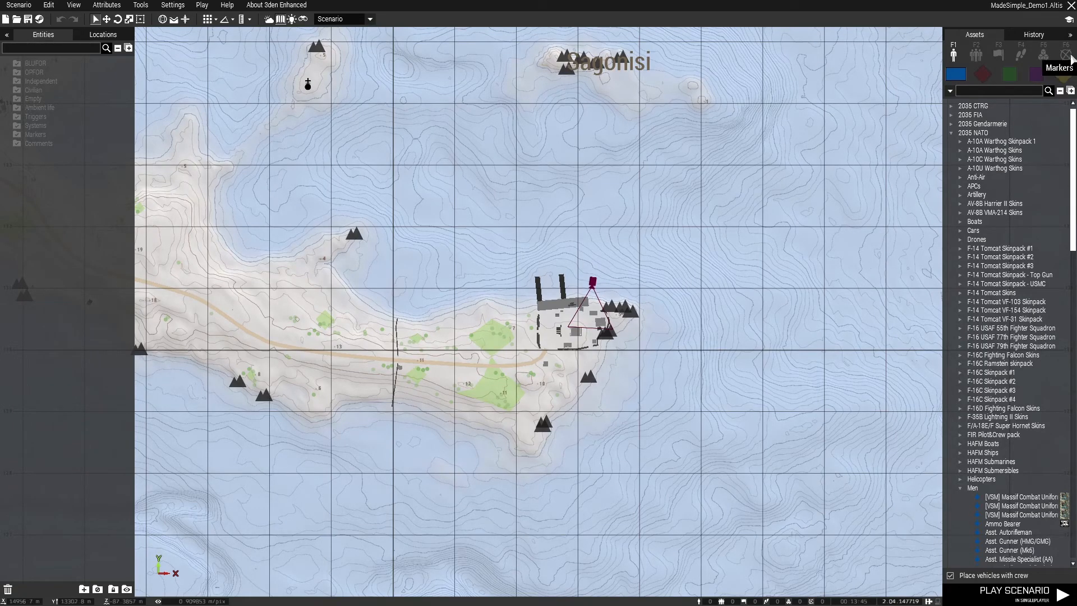
pyautogui.click(1066, 54)
pyautogui.click(988, 319)
pyautogui.click(560, 326)
# Set the objective marker's color to OPFOR and its text to "Assassinate HVT"
pyautogui.doubleClick(560, 325)
pyautogui.click(536, 261)
pyautogui.scroll(-2, 538, 366)
pyautogui.click(538, 357)
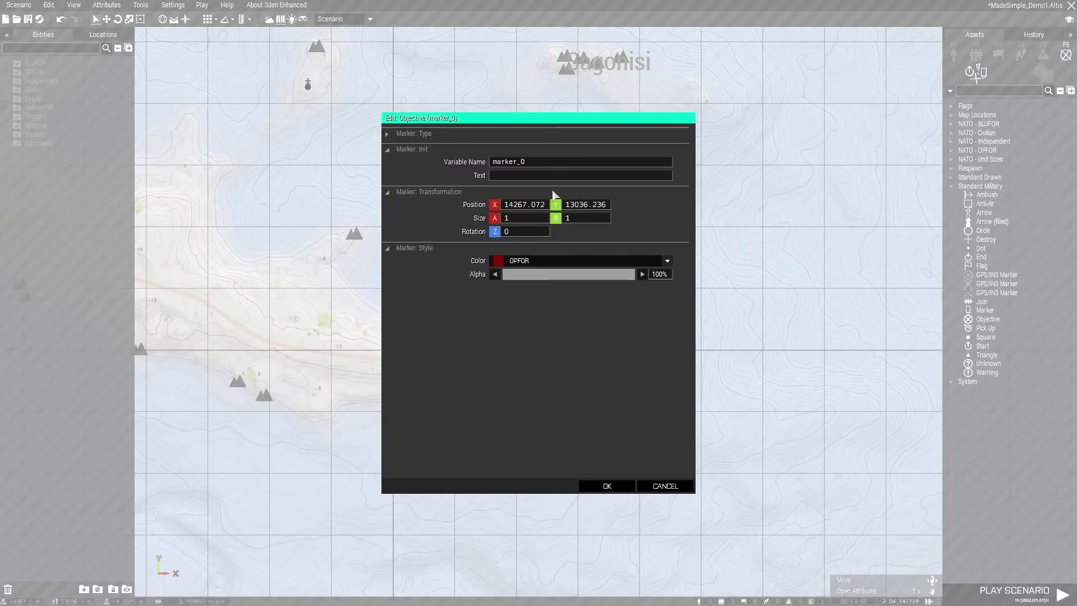
pyautogui.write('Assassinate HVT')
pyautogui.press('Return')
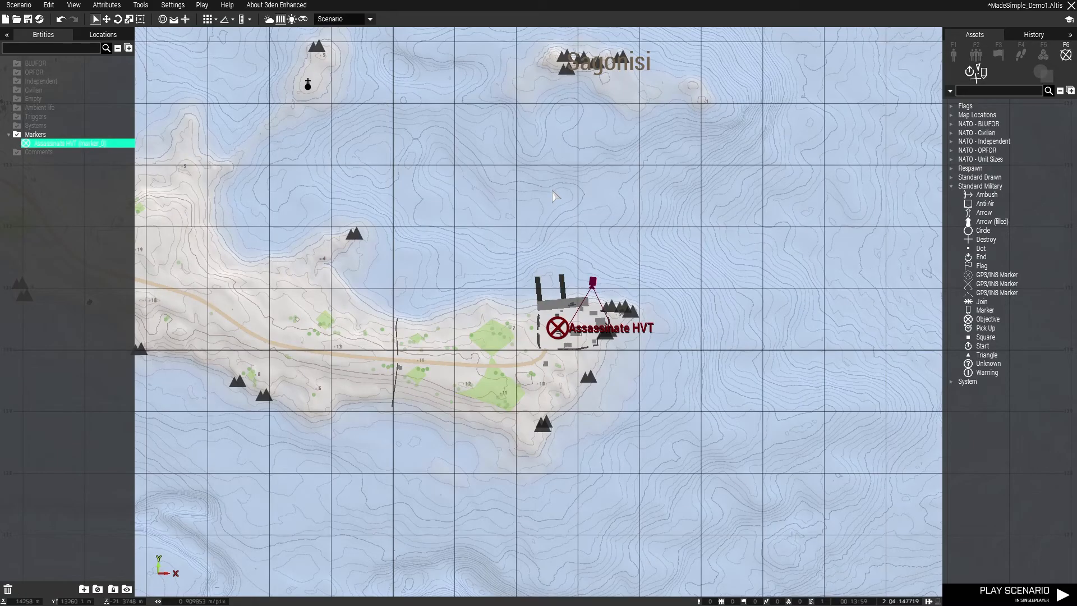
# Survey the map west of the objective, around Katalaki, Poliakko and Therisa, for a player starting area
pyautogui.scroll(-4, 640, 265)
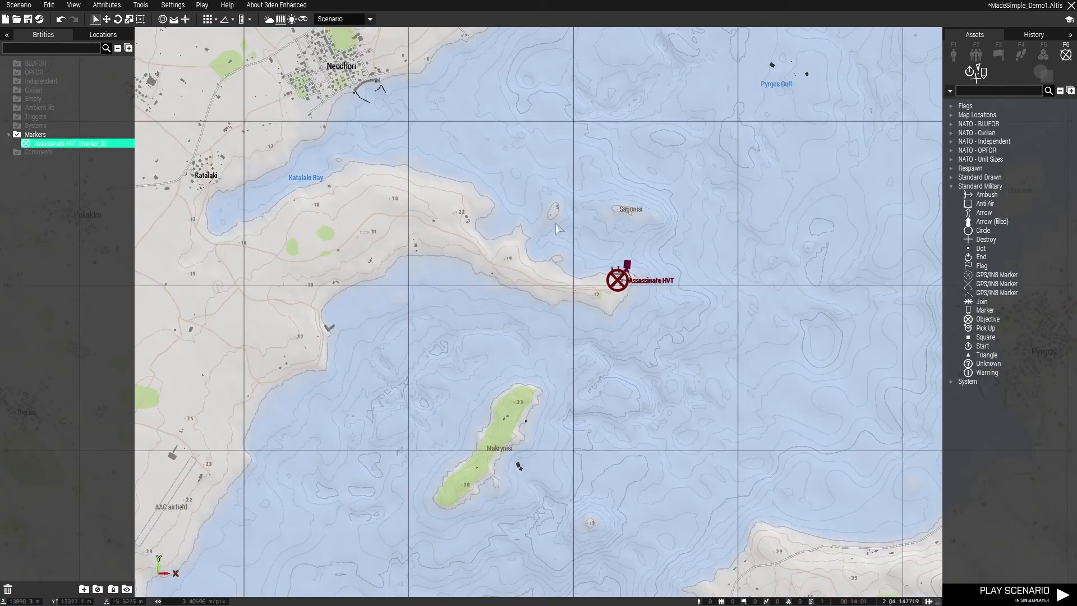
pyautogui.moveTo(381, 231)
pyautogui.mouseDown(button='right')
pyautogui.moveTo(703, 161)
pyautogui.moveTo(628, 243)
pyautogui.mouseUp(button='right')
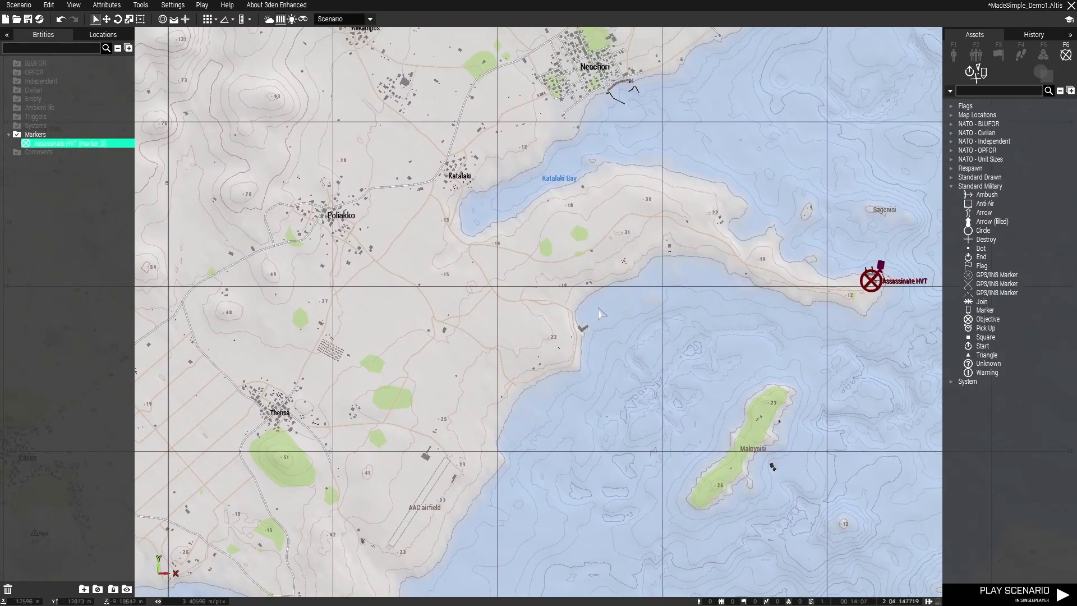
pyautogui.moveTo(606, 299); pyautogui.dragTo(590, 314, button='right')
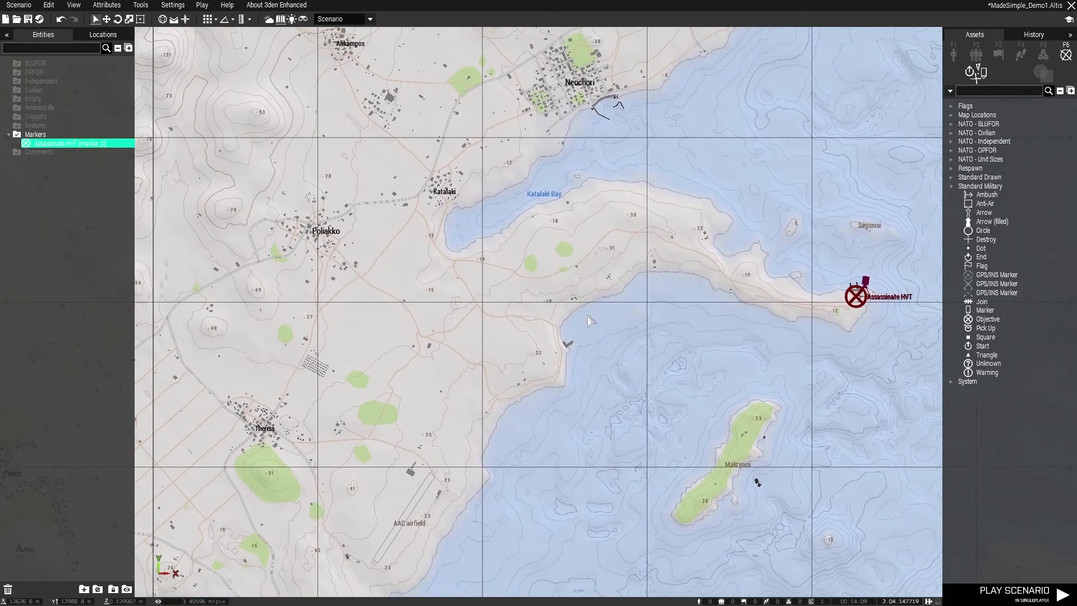
pyautogui.scroll(6, 590, 314)
pyautogui.scroll(-4, 636, 340)
pyautogui.moveTo(701, 308); pyautogui.dragTo(412, 336, button='right')
pyautogui.moveTo(505, 331); pyautogui.dragTo(678, 327, button='right')
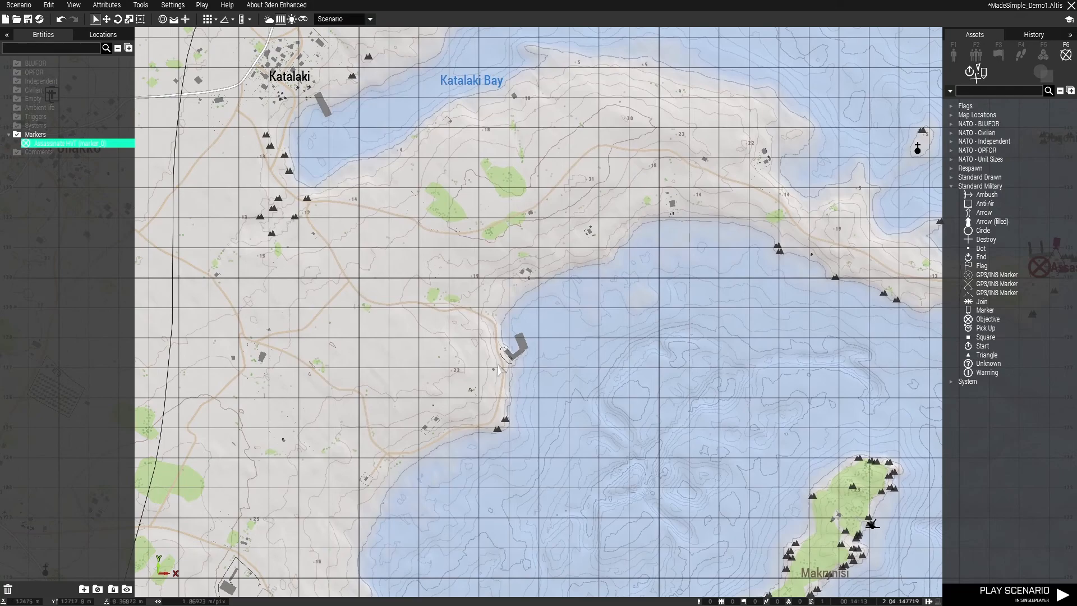
pyautogui.moveTo(447, 347); pyautogui.dragTo(712, 322, button='right')
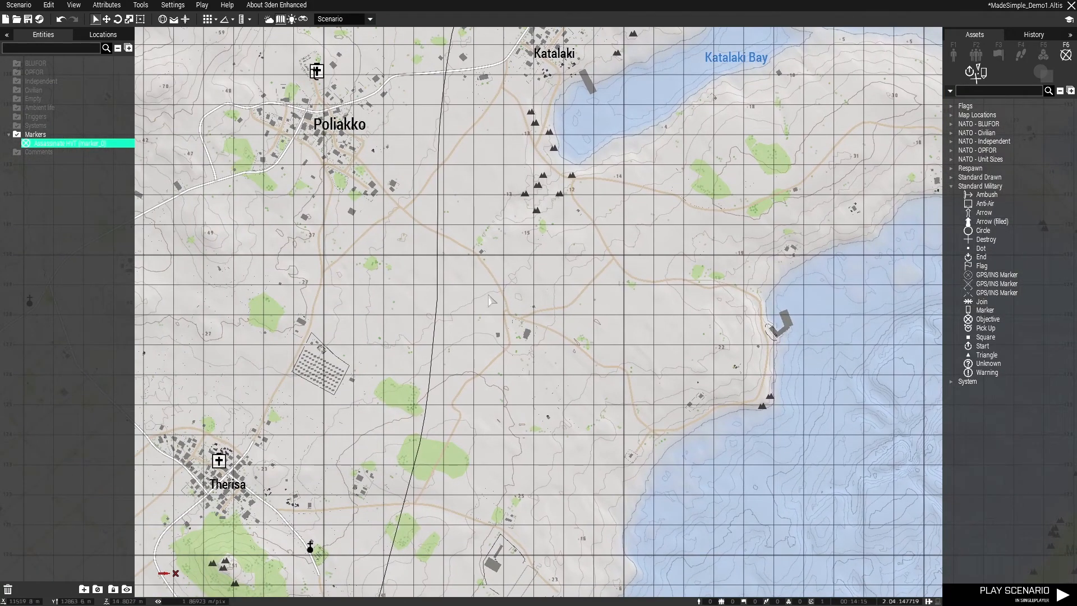
pyautogui.moveTo(449, 307); pyautogui.dragTo(572, 310, button='right')
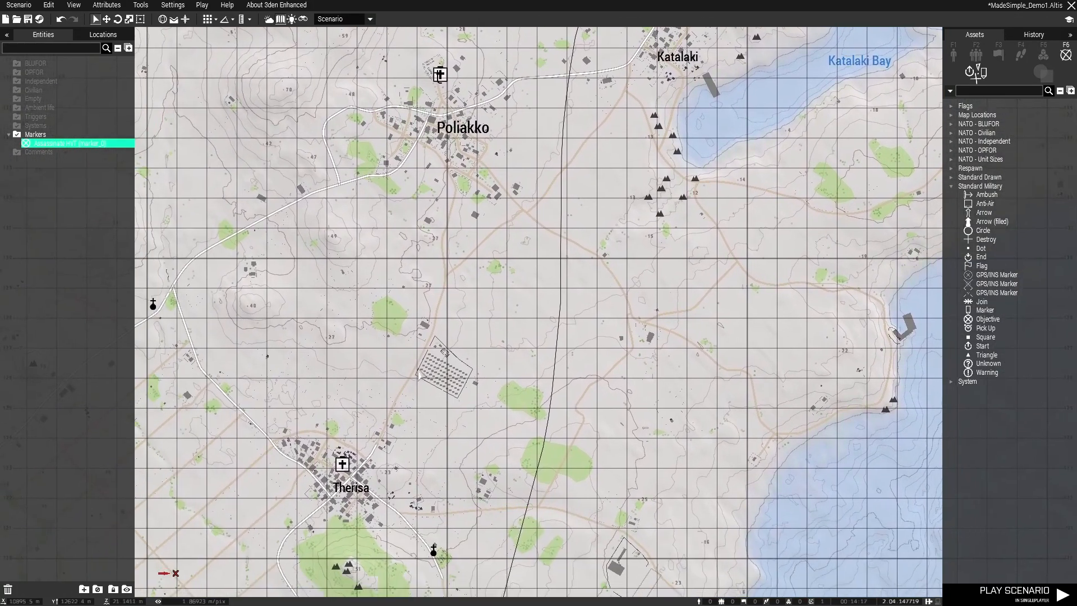
pyautogui.scroll(5, 455, 337)
pyautogui.scroll(-1, 420, 403)
# Inspect the fenced compound between Poliakko and Therisa and the house beside it in the 3D view
pyautogui.middleClick(421, 403)
pyautogui.press('m')
pyautogui.moveTo(611, 409); pyautogui.dragTo(457, 419, button='right')
pyautogui.press('d')
pyautogui.press('w')
pyautogui.moveTo(812, 293); pyautogui.dragTo(937, 367, button='right')
pyautogui.press('a')
pyautogui.press('w')
pyautogui.press('q')
pyautogui.moveTo(542, 396); pyautogui.dragTo(615, 359, button='right')
pyautogui.press('w')
pyautogui.press('w')
pyautogui.press('w')
pyautogui.press('d')
pyautogui.press('d')
pyautogui.press('w')
pyautogui.press('w')
pyautogui.press('s')
pyautogui.press('s')
# Place a Standard Military Flag marker at the house just east of the fenced compound
pyautogui.press('m')
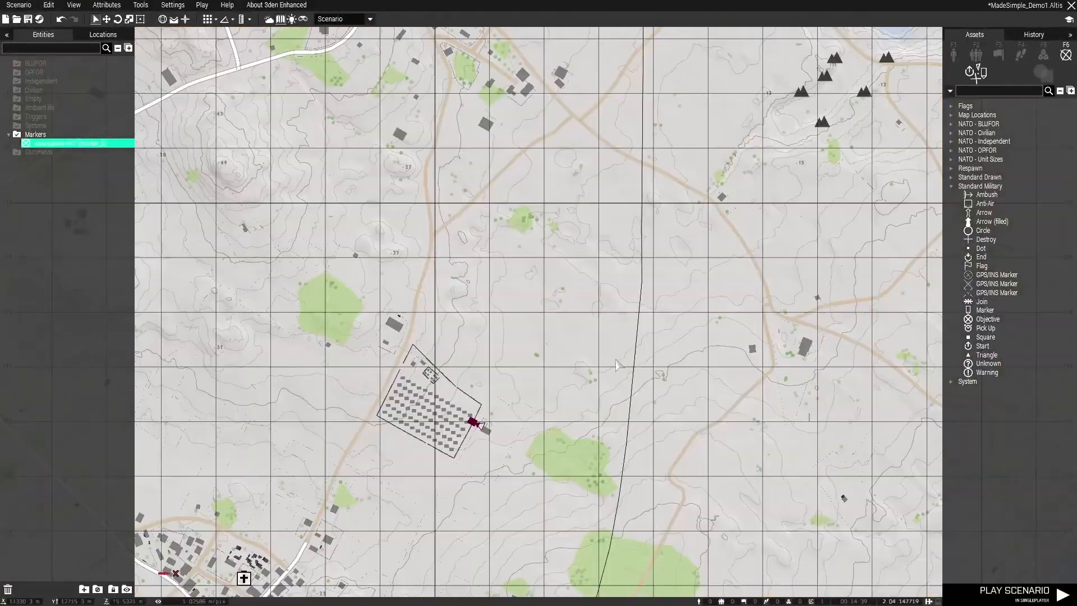
pyautogui.scroll(5, 483, 435)
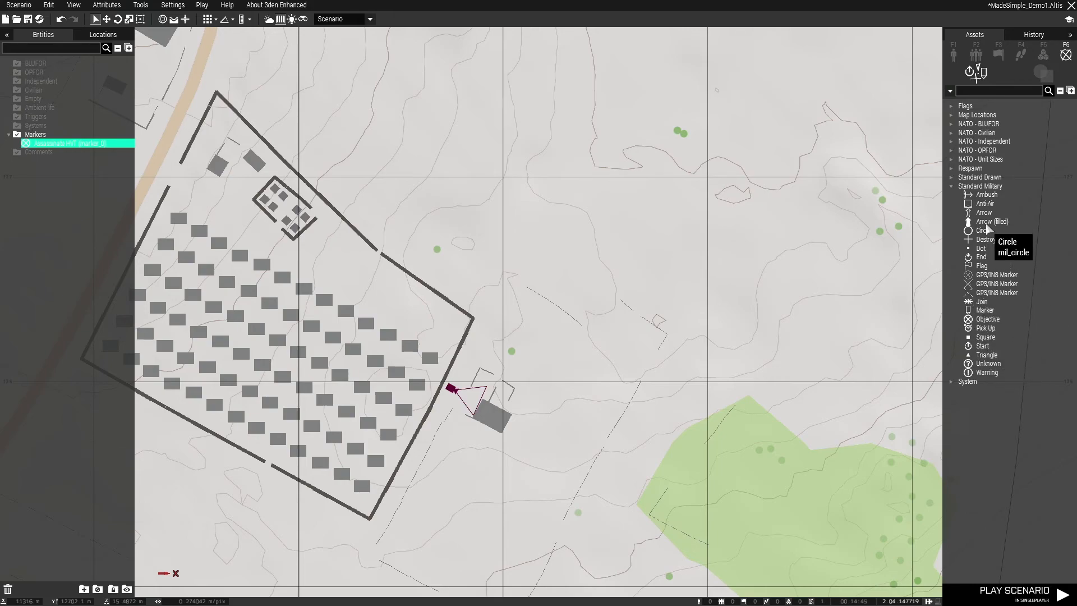
pyautogui.click(982, 266)
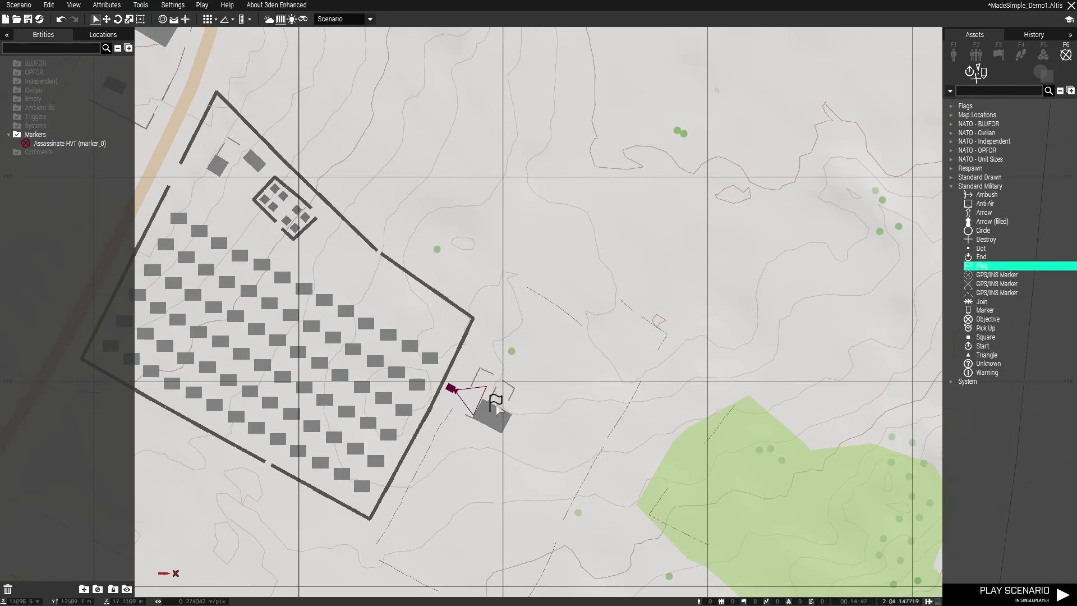
pyautogui.doubleClick(494, 405)
# Set the flag marker's color to BLUFOR and its text to "Spawn Point", and save the scenario
pyautogui.click(532, 262)
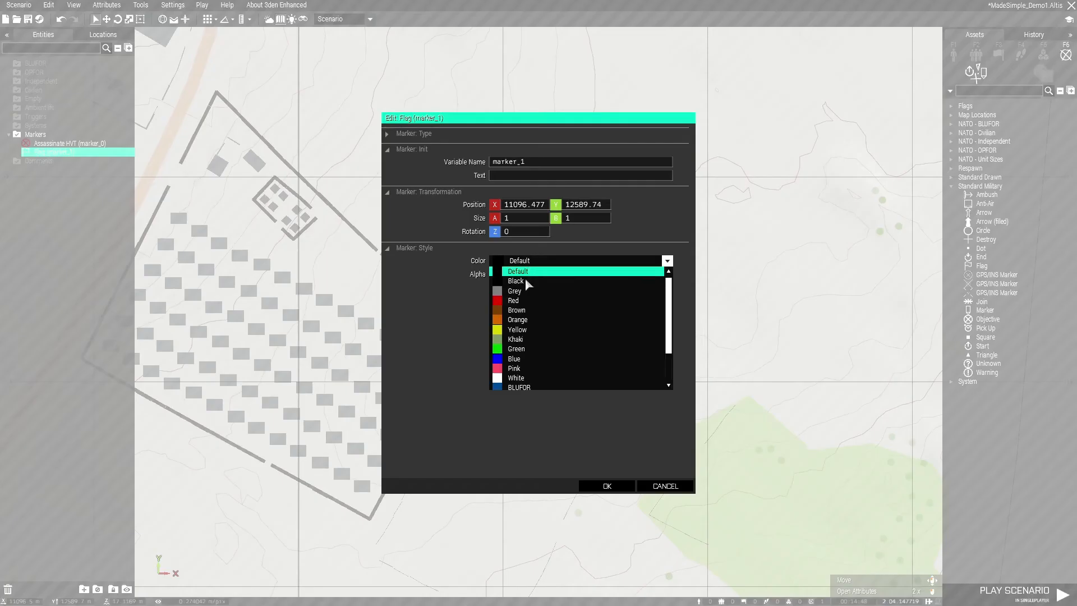
pyautogui.click(536, 385)
pyautogui.click(533, 176)
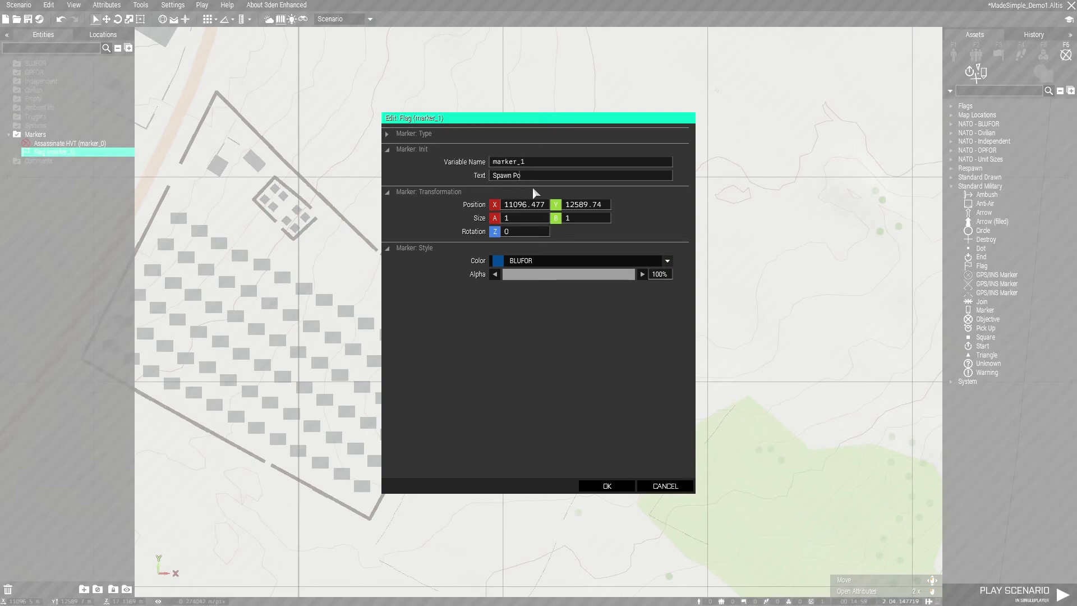
pyautogui.click(600, 487)
pyautogui.press('m')
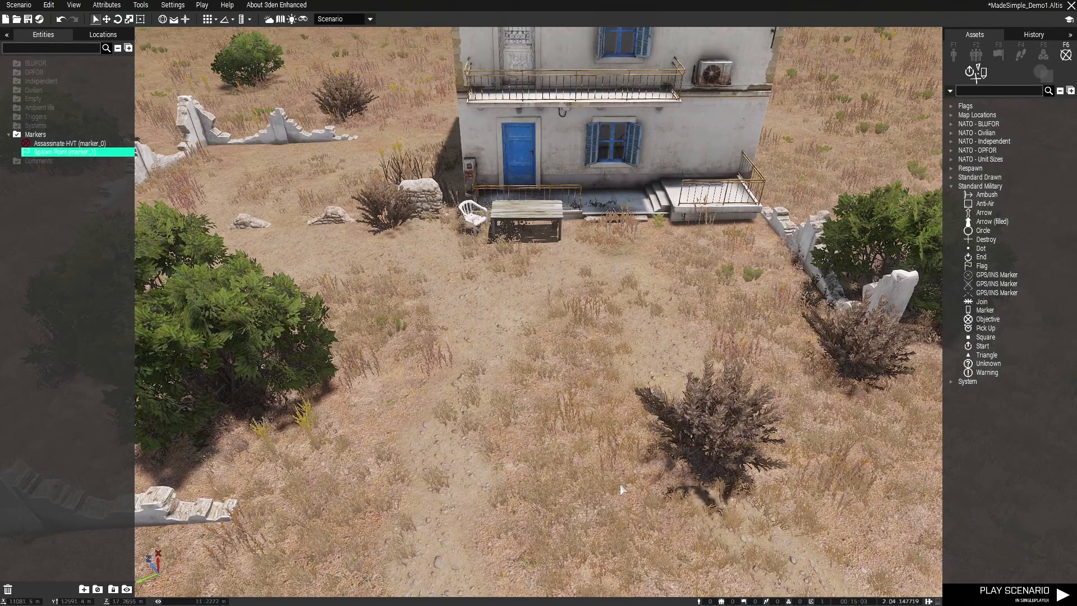
pyautogui.hotkey('ctrl', 's')
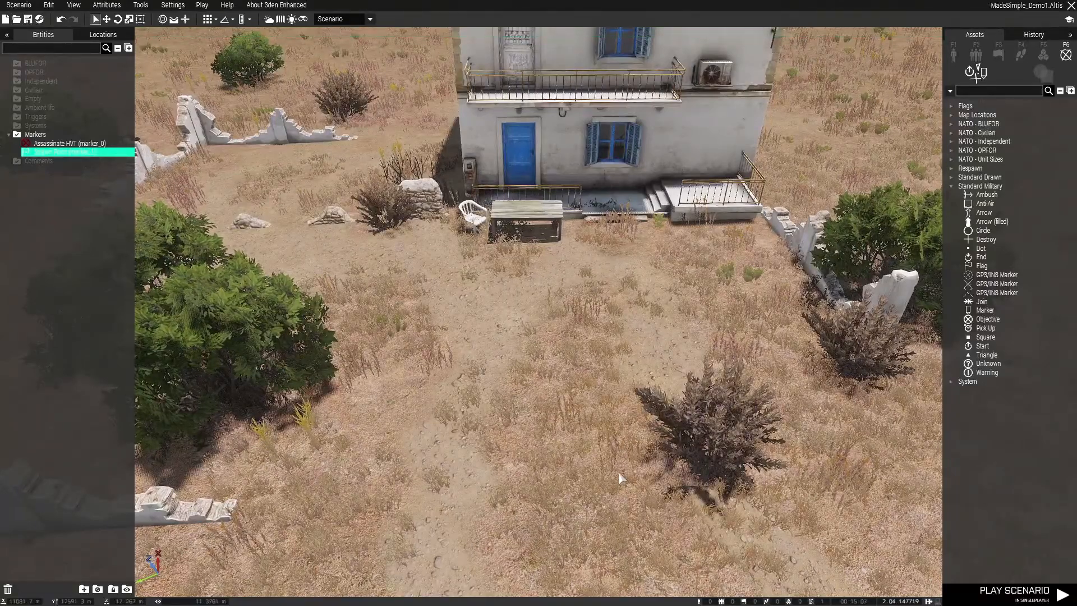
# Place the custom Multiplayer_PlayerSetup composition in the open field beside the house
pyautogui.scroll(-3, 619, 473)
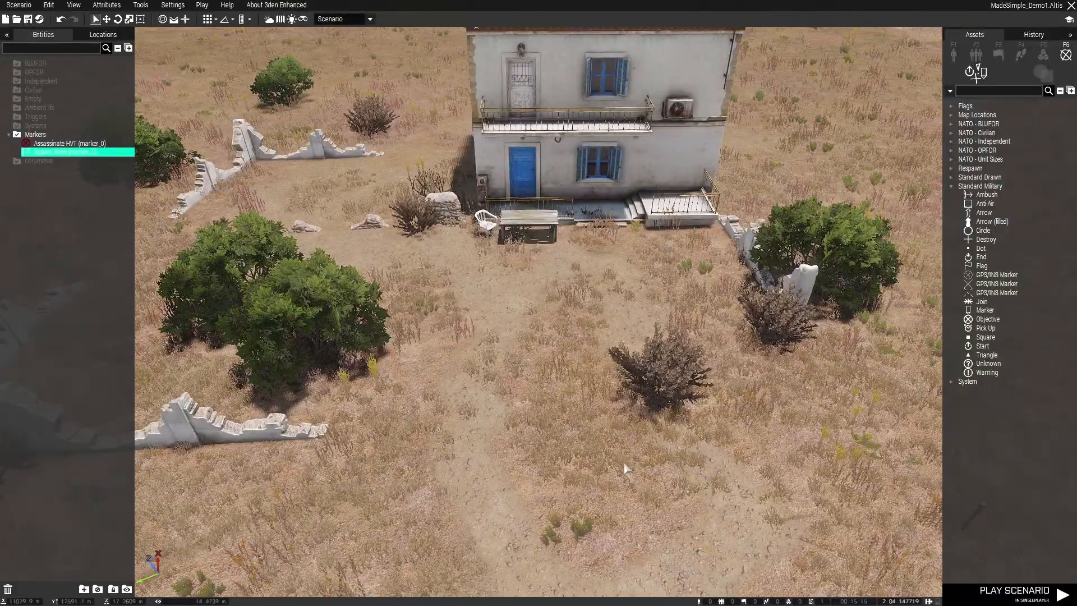
pyautogui.scroll(-2, 697, 413)
pyautogui.moveTo(697, 414); pyautogui.dragTo(610, 348, button='right')
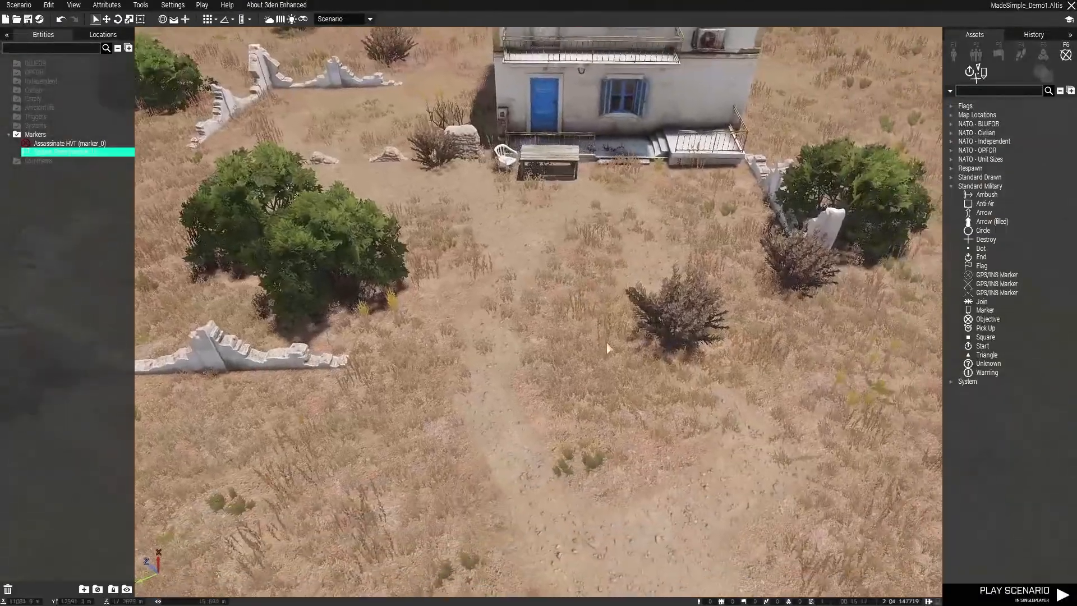
pyautogui.click(976, 54)
pyautogui.click(1060, 75)
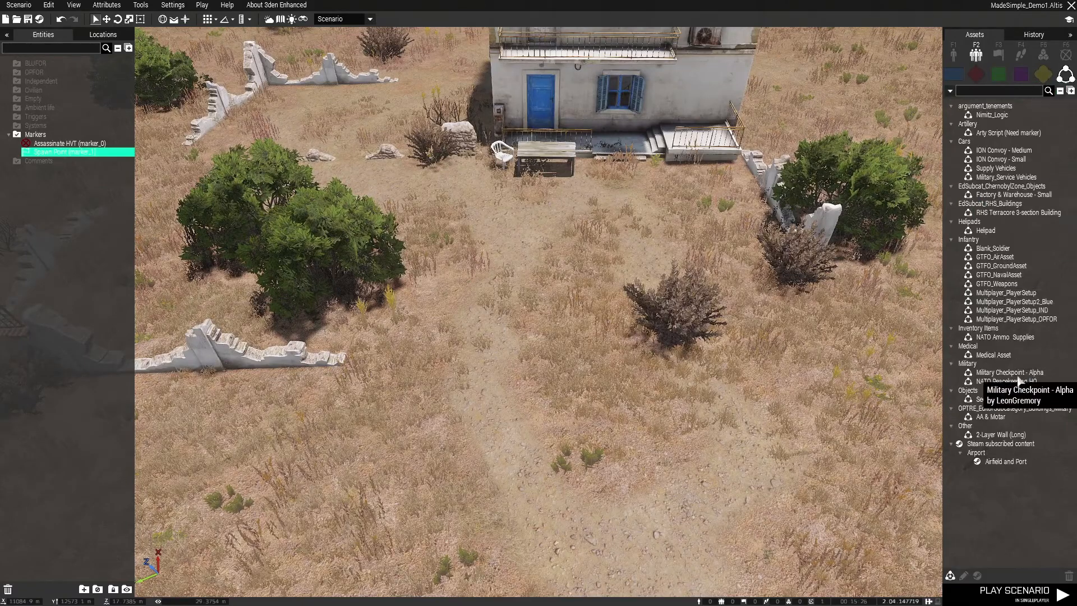
pyautogui.click(1004, 294)
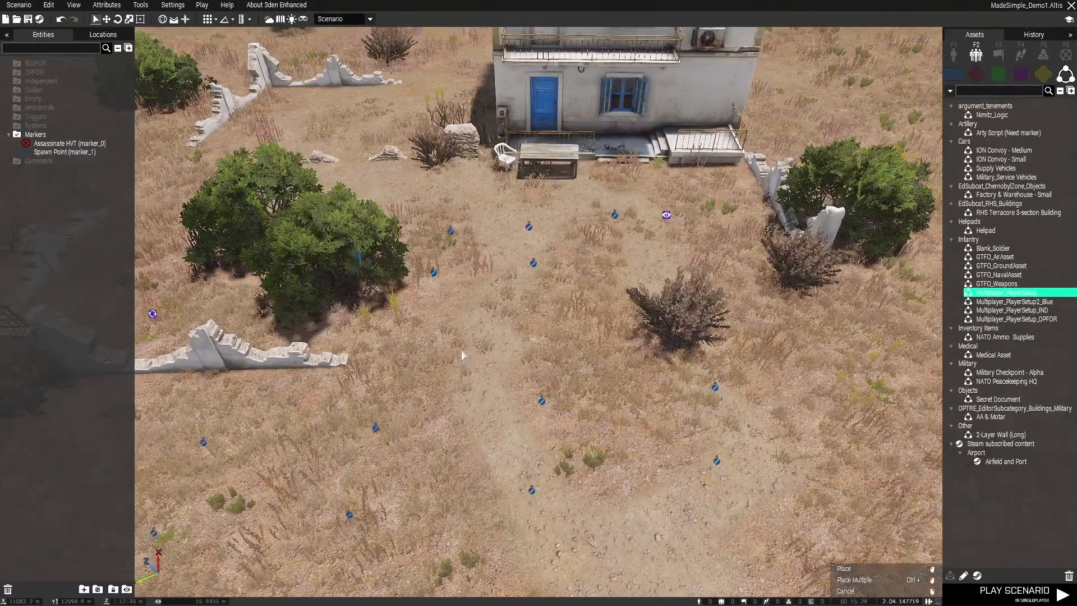
pyautogui.moveTo(461, 351); pyautogui.dragTo(537, 240, button='right')
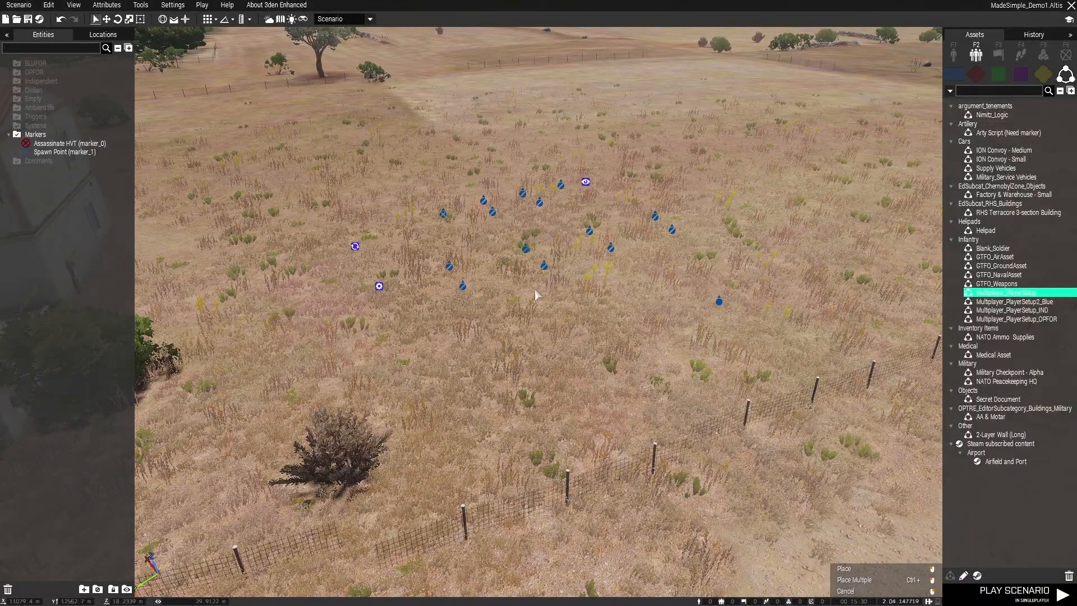
pyautogui.click(535, 295)
# Move the lone Asst. Autorifleman slightly farther away from the composition's two squads
pyautogui.moveTo(629, 332); pyautogui.dragTo(745, 360, button='right')
pyautogui.moveTo(713, 341)
pyautogui.mouseDown()
pyautogui.moveTo(702, 343)
pyautogui.moveTo(712, 352)
pyautogui.mouseUp()
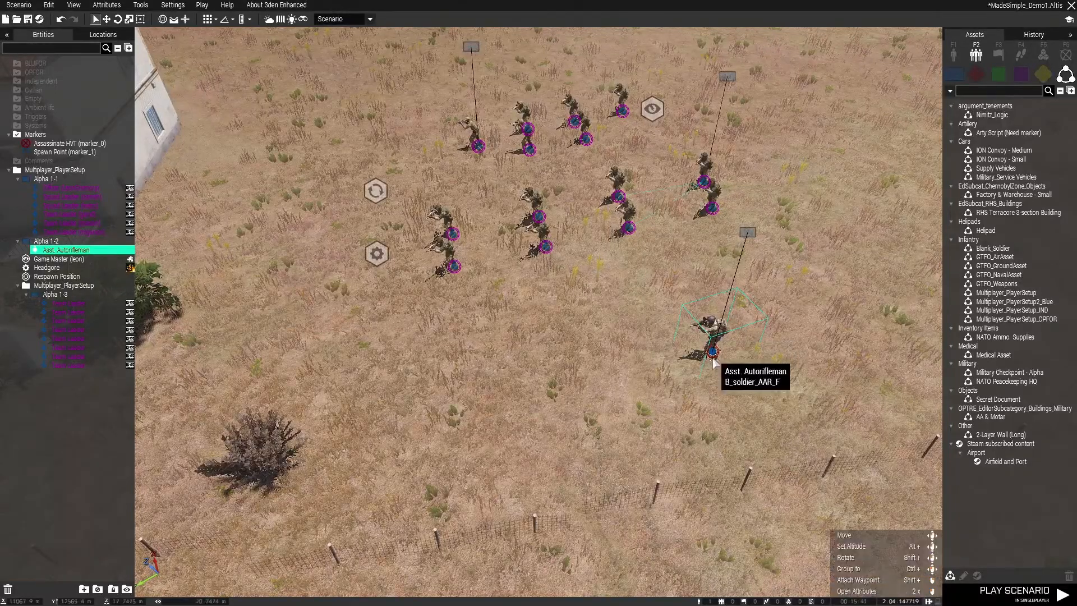
pyautogui.moveTo(718, 345); pyautogui.dragTo(734, 347)
pyautogui.moveTo(520, 339); pyautogui.dragTo(523, 336, button='right')
pyautogui.moveTo(783, 233); pyautogui.dragTo(820, 234)
pyautogui.click(710, 310)
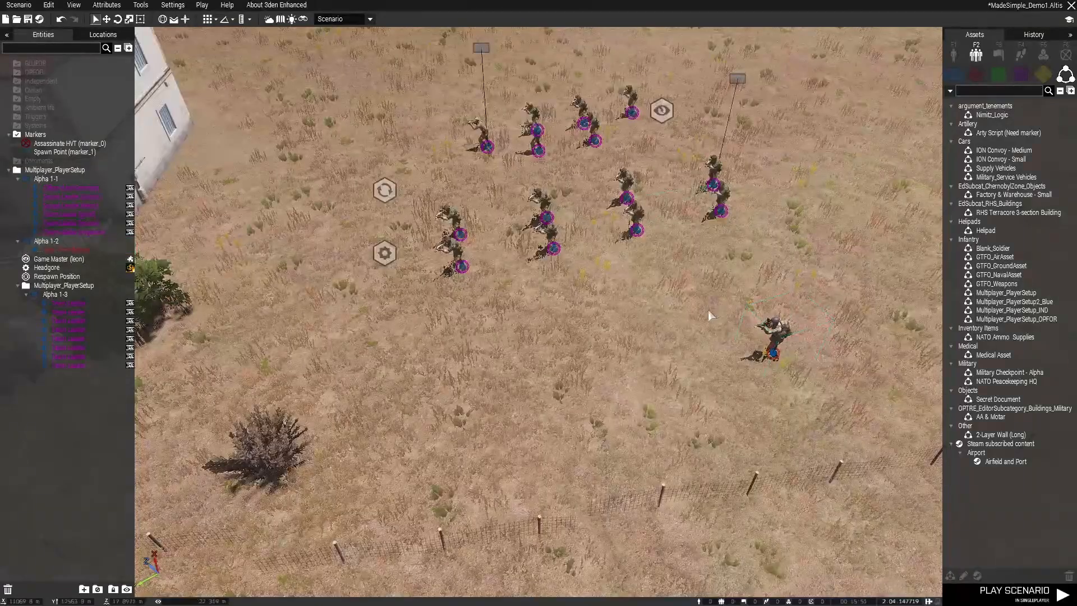
# Shift the composition's Alpha 1-1 squad slightly and select the Respawn Position module beside it
pyautogui.scroll(1, 664, 348)
pyautogui.press('w')
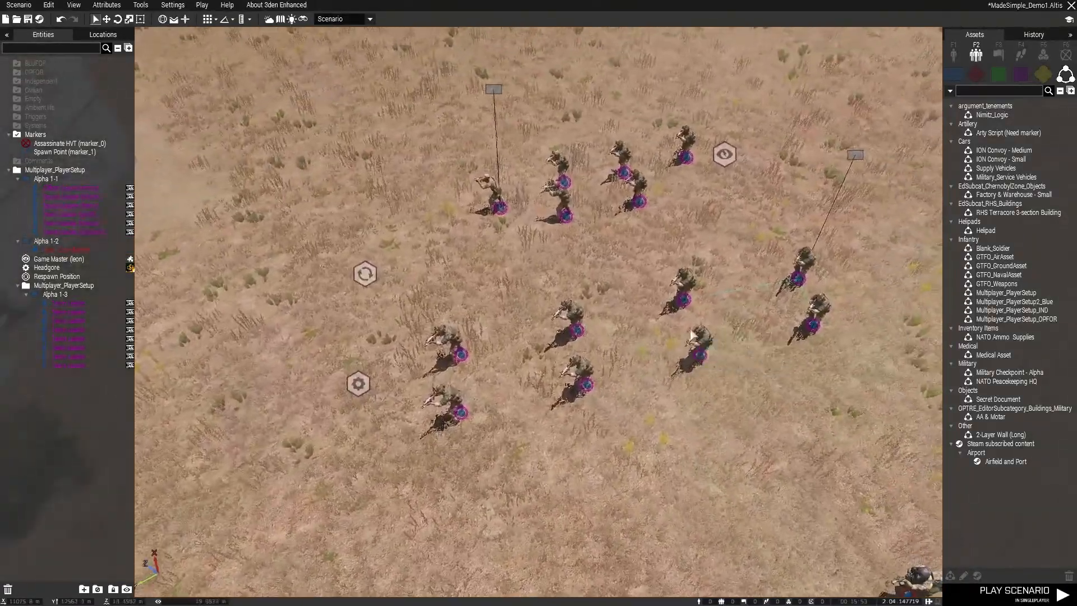
pyautogui.scroll(-2, 687, 328)
pyautogui.moveTo(494, 199); pyautogui.dragTo(476, 224)
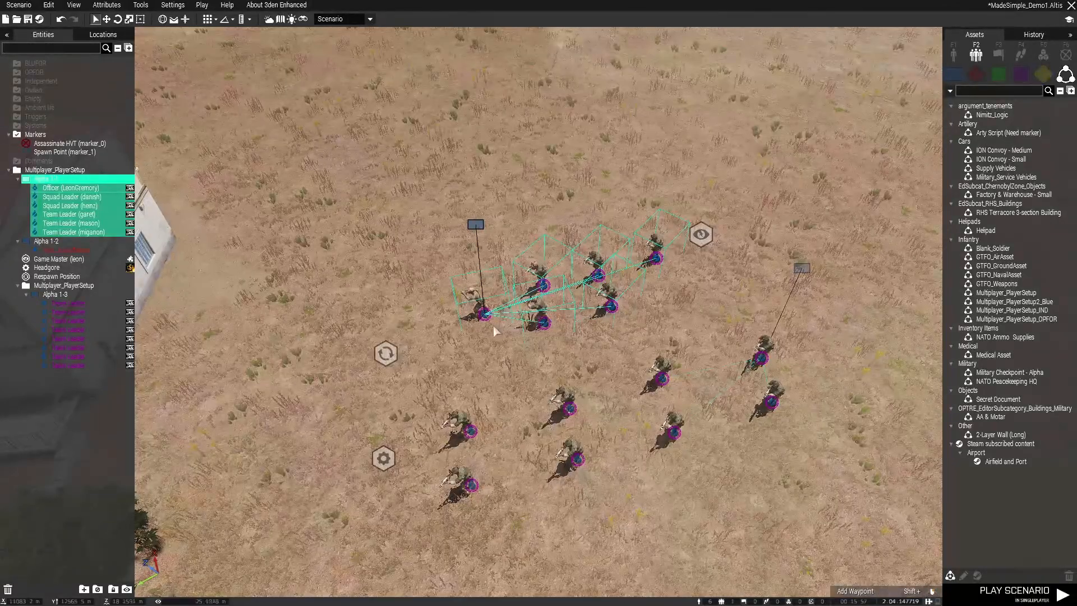
pyautogui.moveTo(475, 224)
pyautogui.mouseDown()
pyautogui.moveTo(452, 234)
pyautogui.moveTo(471, 218)
pyautogui.mouseUp()
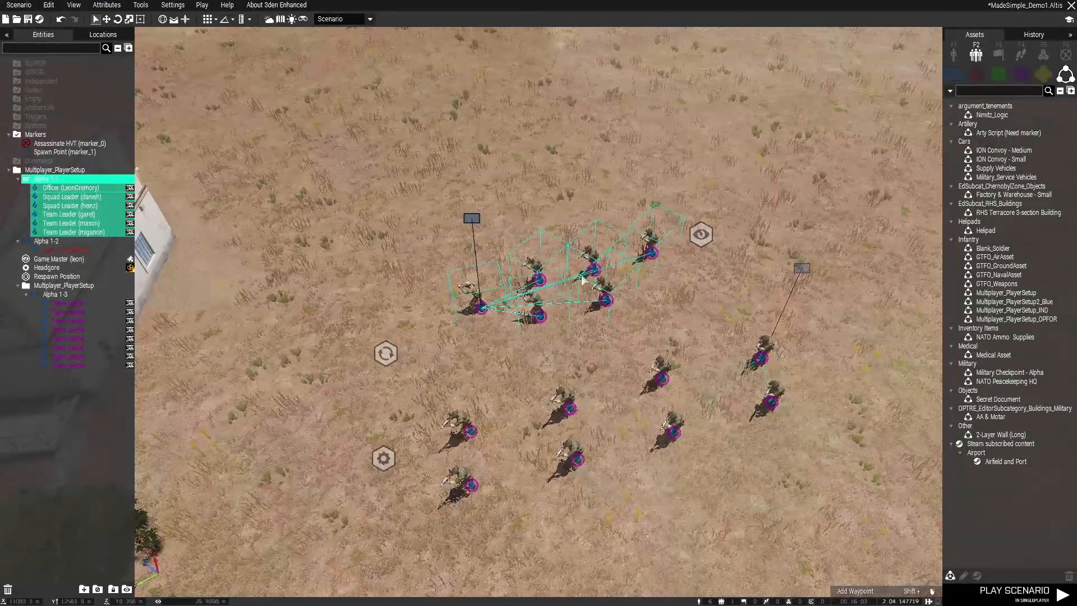
pyautogui.click(386, 357)
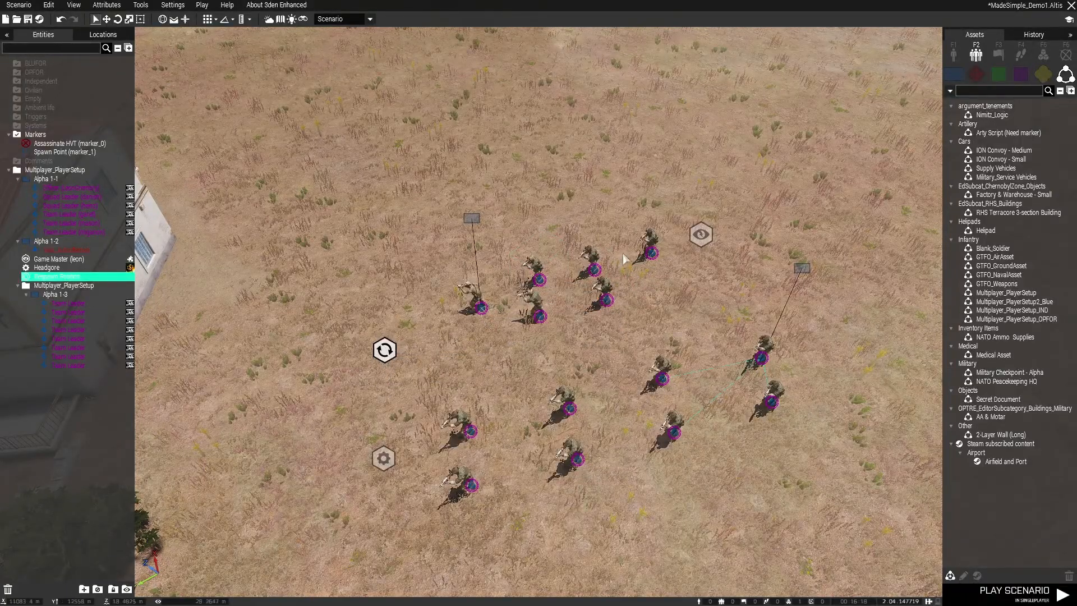
# Delete all units and modules of the placed Multiplayer_PlayerSetup composition from the field
pyautogui.scroll(-4, 623, 254)
pyautogui.moveTo(388, 220); pyautogui.dragTo(806, 443)
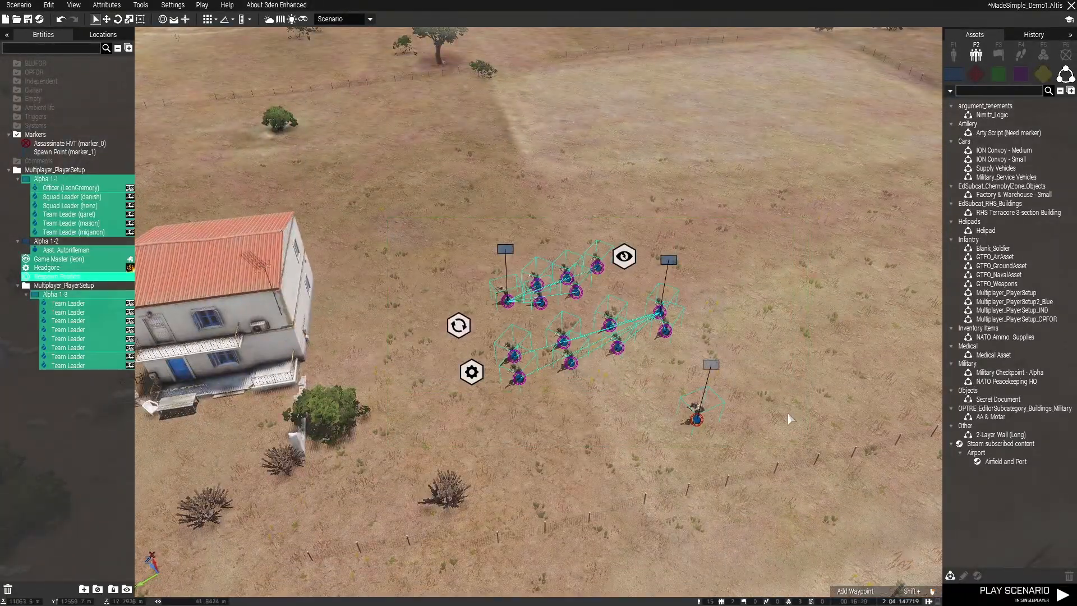
pyautogui.press('Delete')
pyautogui.press('s')
pyautogui.press('a')
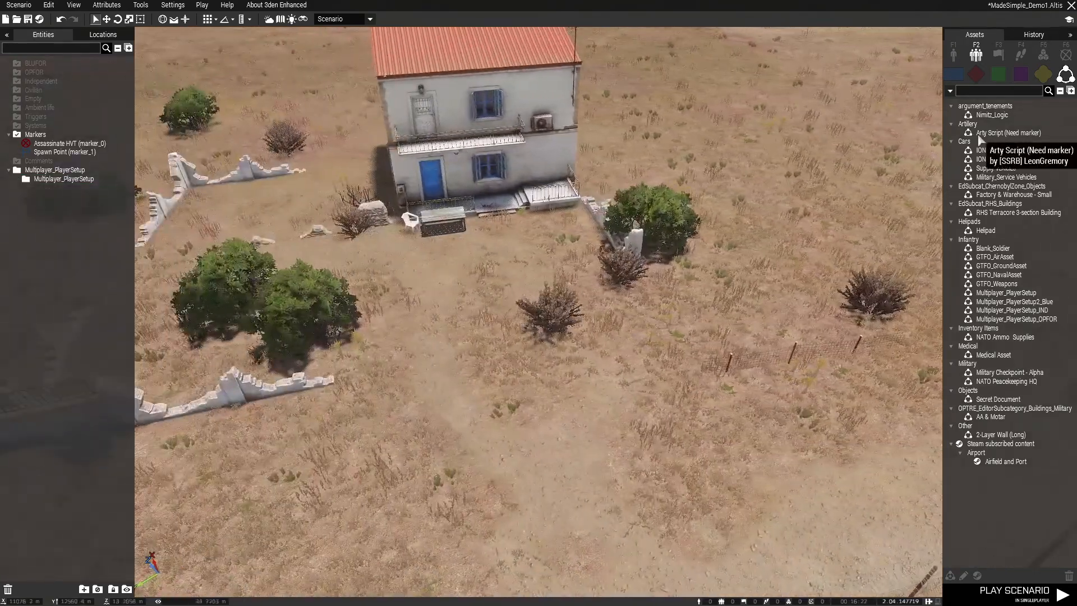
# Place a BLUFOR 2035 NATO Survivor in front of the house and move it behind the large green bushes
pyautogui.click(954, 55)
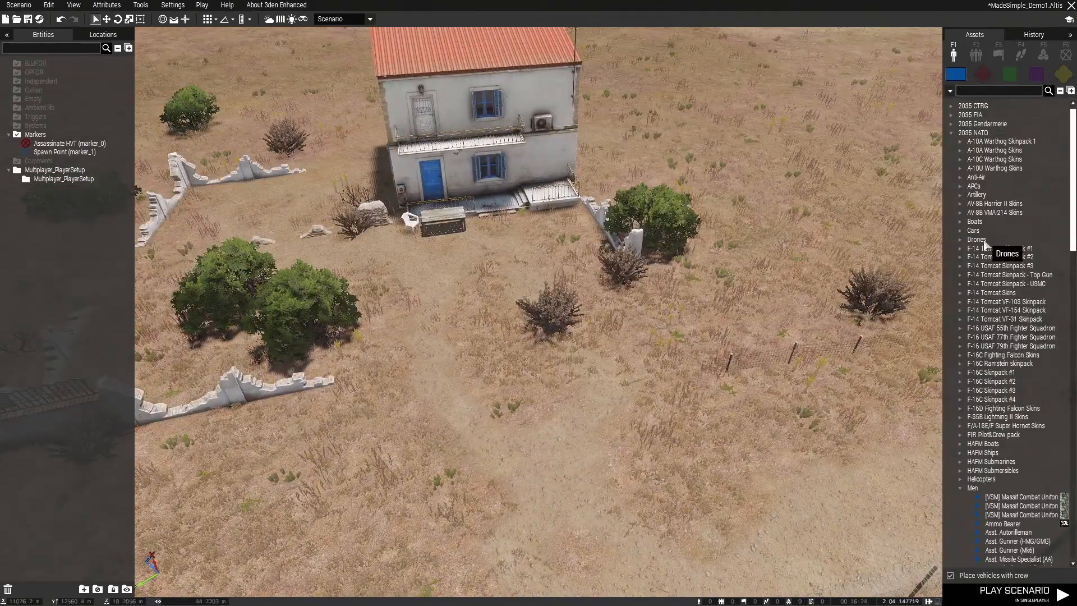
pyautogui.scroll(-15, 1005, 264)
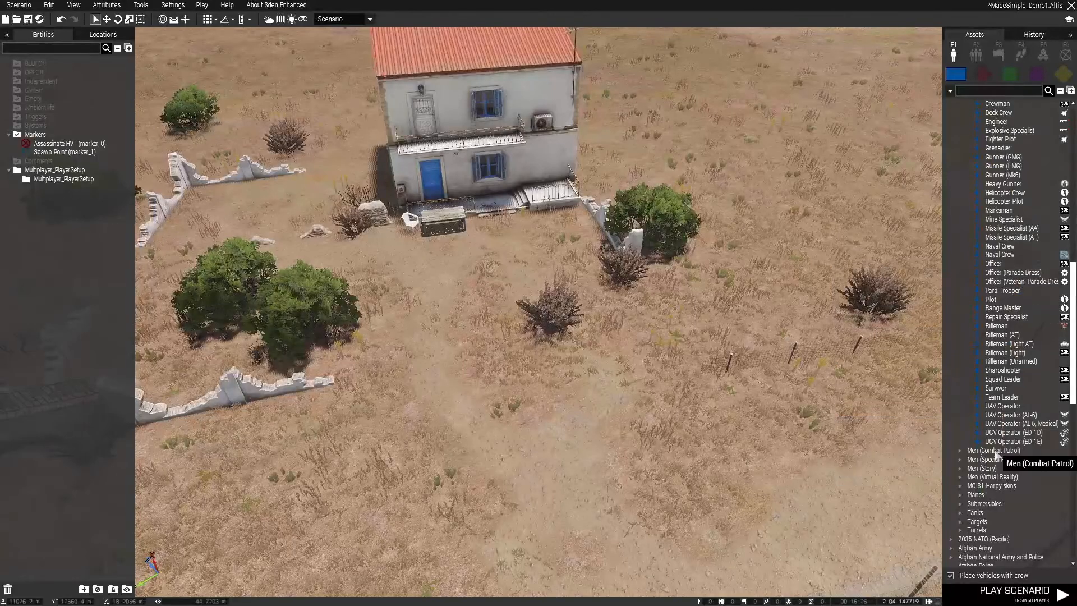
pyautogui.click(993, 389)
pyautogui.moveTo(618, 385); pyautogui.dragTo(632, 378, button='right')
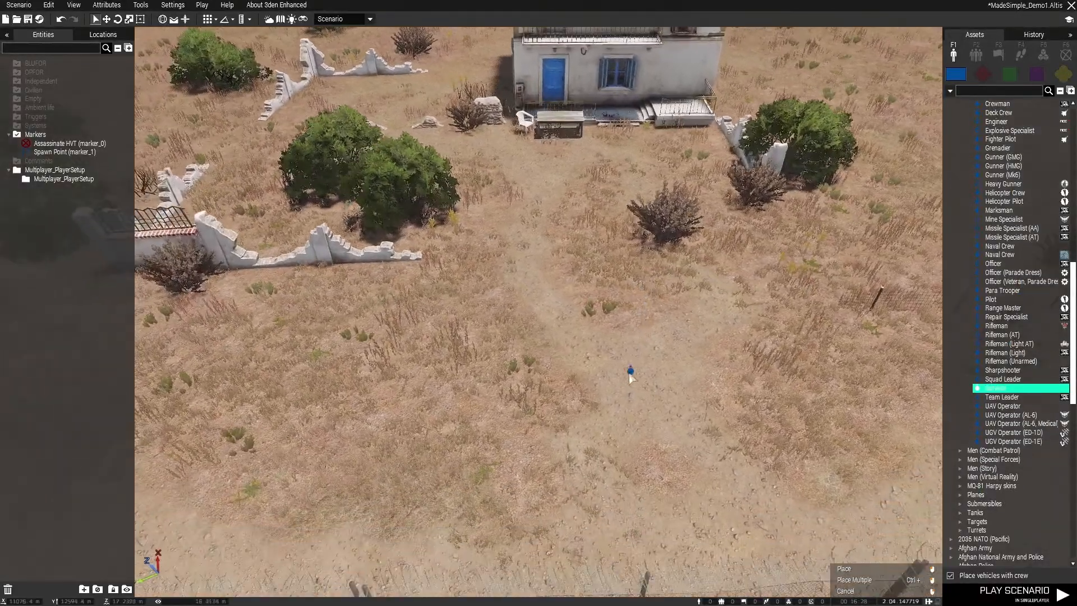
pyautogui.press('w')
pyautogui.moveTo(642, 337); pyautogui.dragTo(597, 322, button='right')
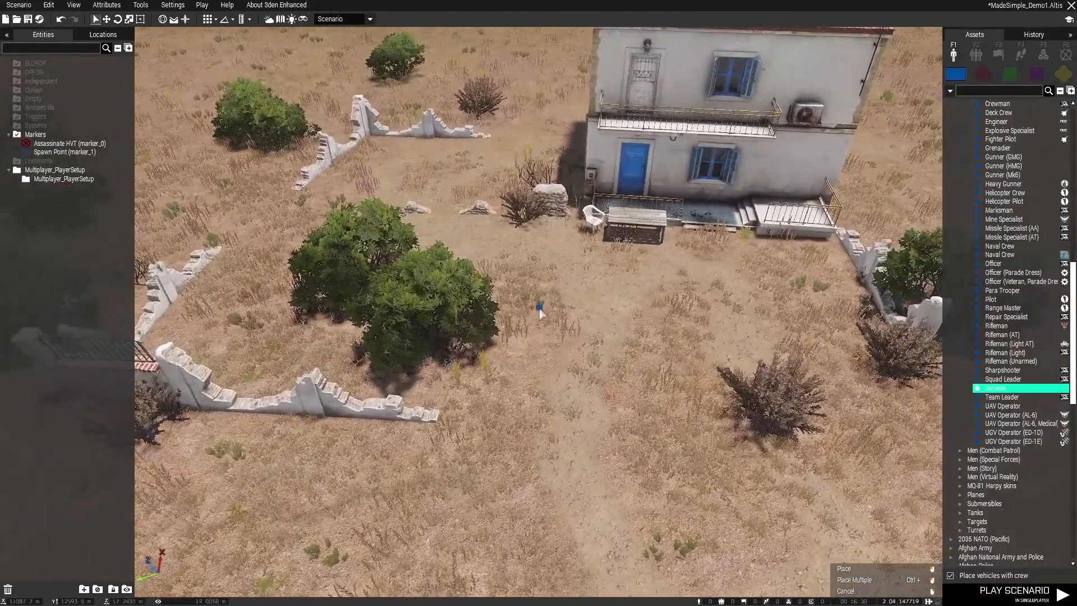
pyautogui.press('z')
pyautogui.press('w')
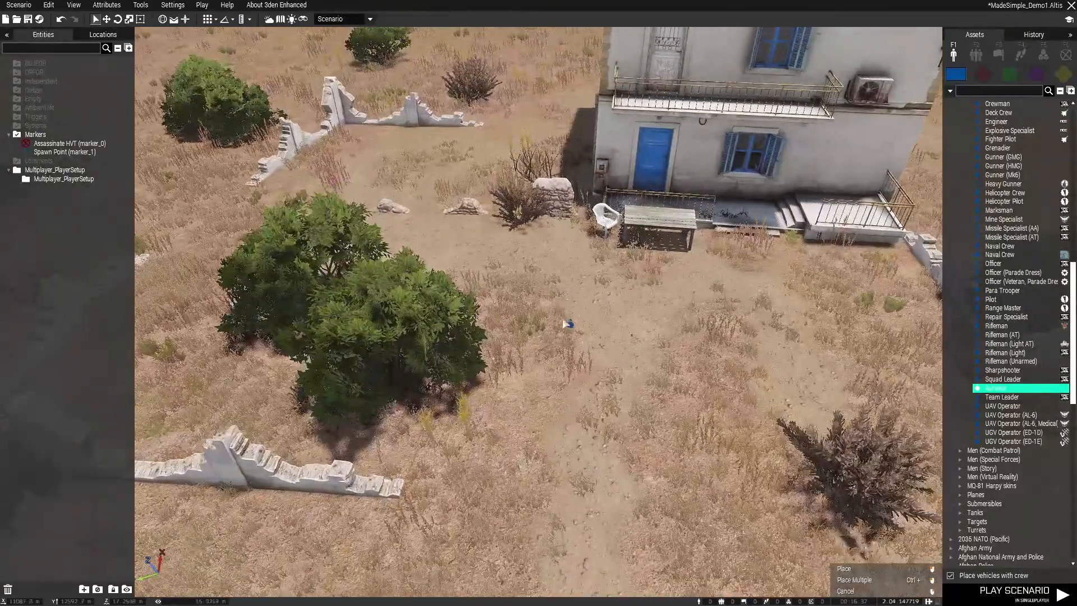
pyautogui.click(528, 292)
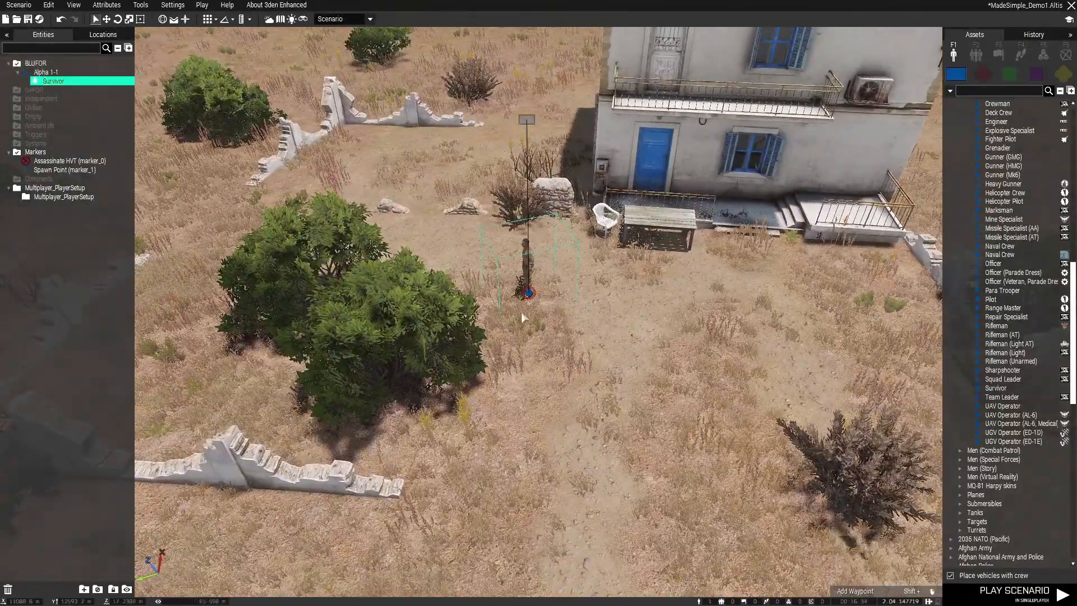
pyautogui.moveTo(528, 293); pyautogui.dragTo(424, 238)
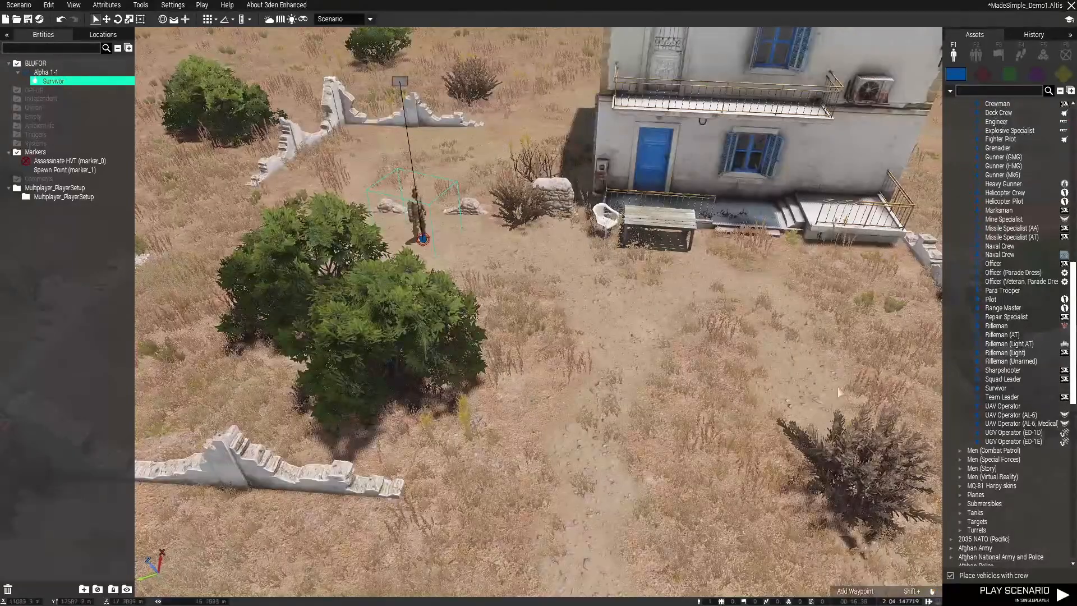
# Place four more NATO Survivors as one group, arranged in a rough square on the dirt path facing the house
pyautogui.click(996, 388)
pyautogui.moveTo(676, 345); pyautogui.dragTo(624, 365, button='right')
pyautogui.press('s')
pyautogui.press('d')
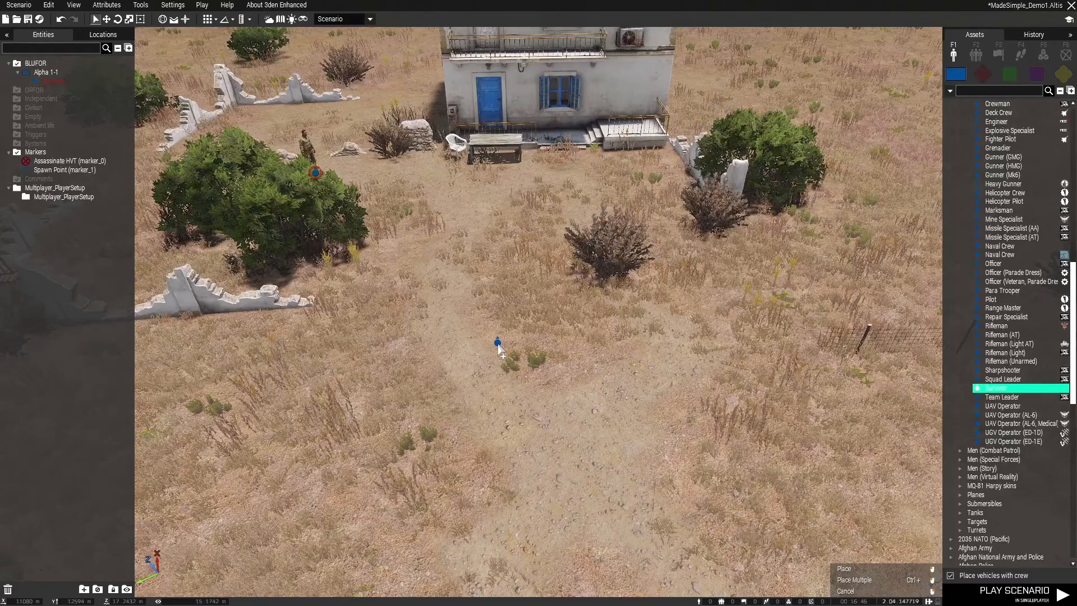
pyautogui.click(498, 343)
pyautogui.click(623, 343)
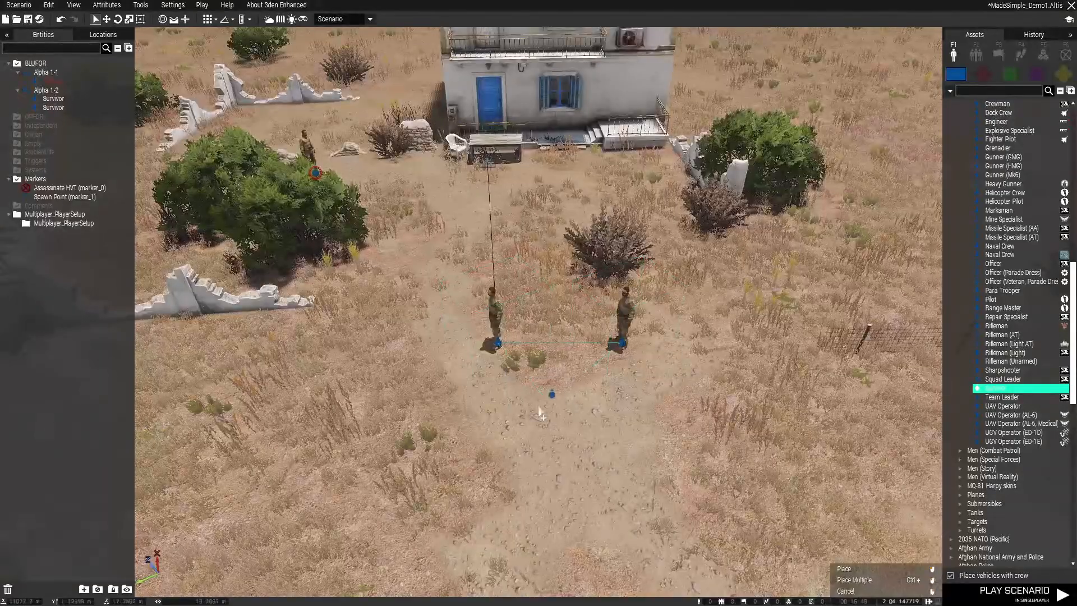
pyautogui.click(483, 449)
pyautogui.click(638, 438)
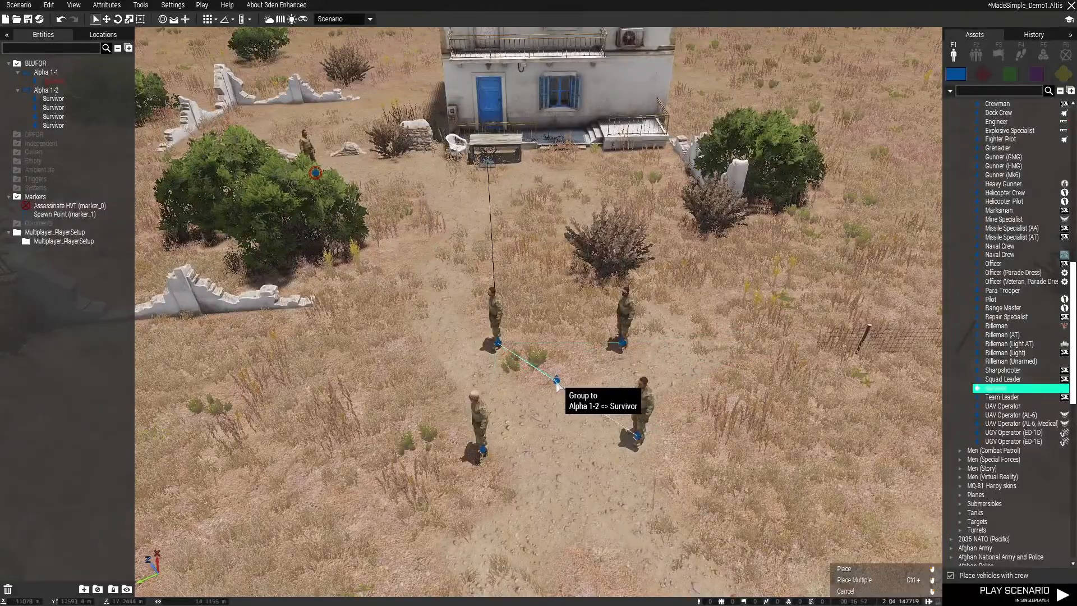
# Stop placing units and move the whole four-man Survivor group closer to the front of the house
pyautogui.scroll(2, 584, 375)
pyautogui.scroll(-2, 593, 373)
pyautogui.scroll(1, 637, 337)
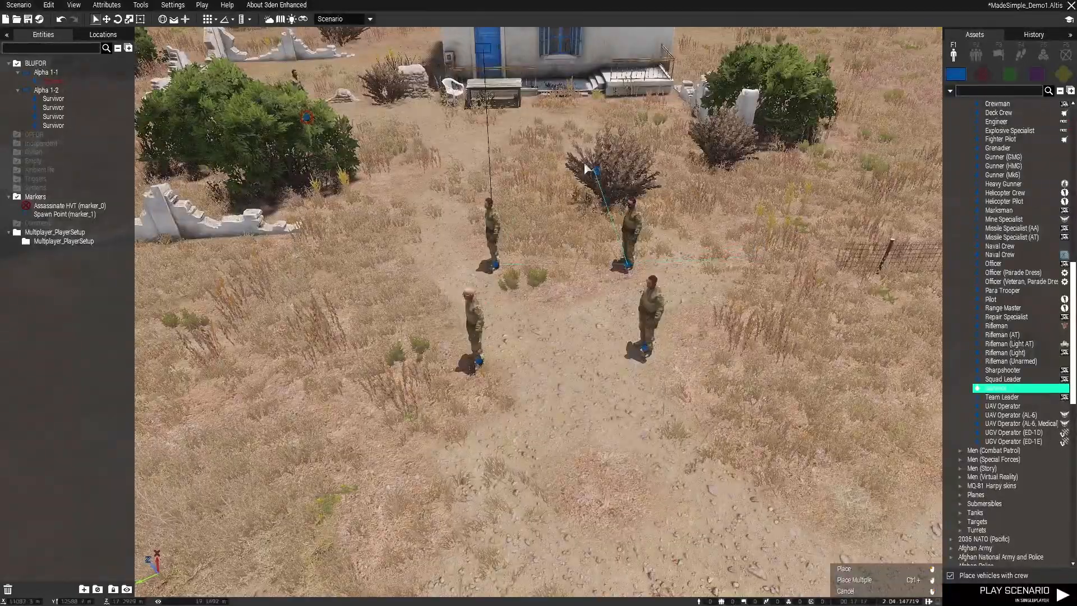
pyautogui.scroll(-3, 589, 191)
pyautogui.moveTo(569, 230); pyautogui.dragTo(571, 264, button='right')
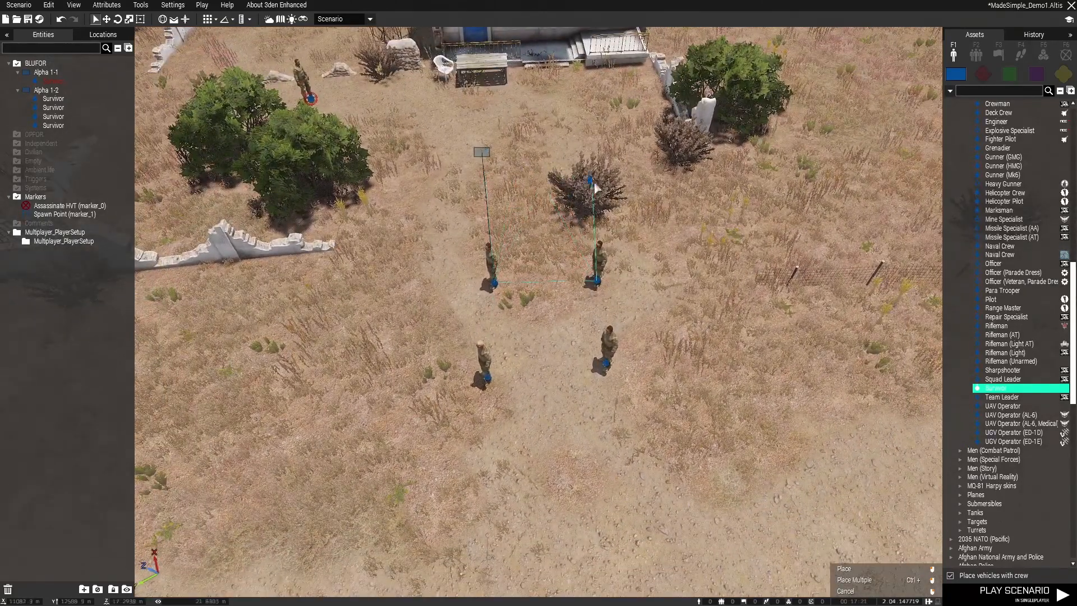
pyautogui.moveTo(681, 254); pyautogui.dragTo(681, 251, button='right')
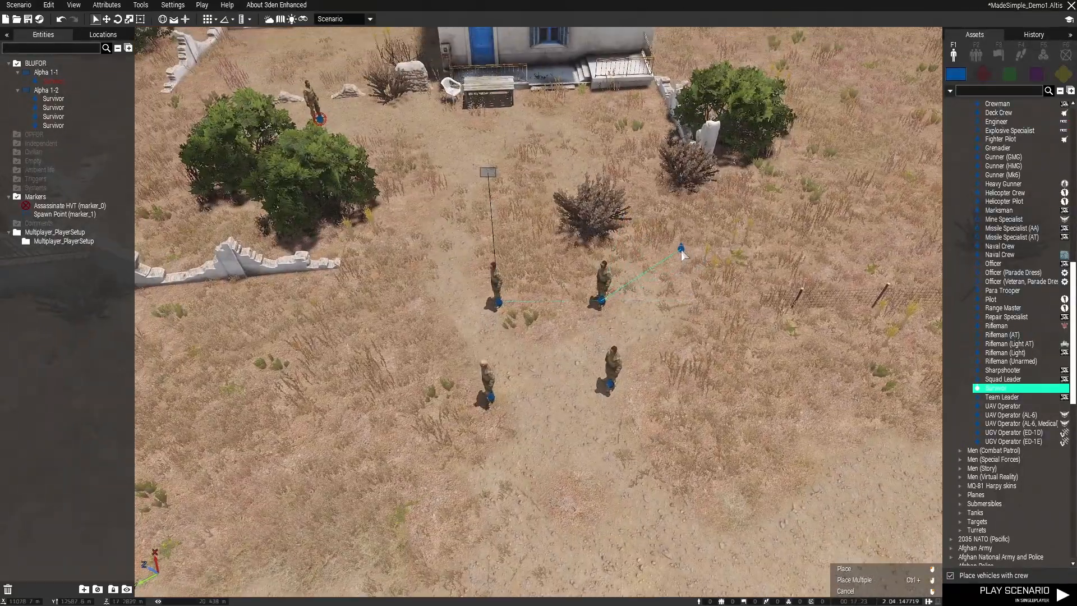
pyautogui.rightClick(681, 251)
pyautogui.moveTo(537, 207); pyautogui.dragTo(510, 311, button='right')
pyautogui.moveTo(476, 297); pyautogui.dragTo(416, 166)
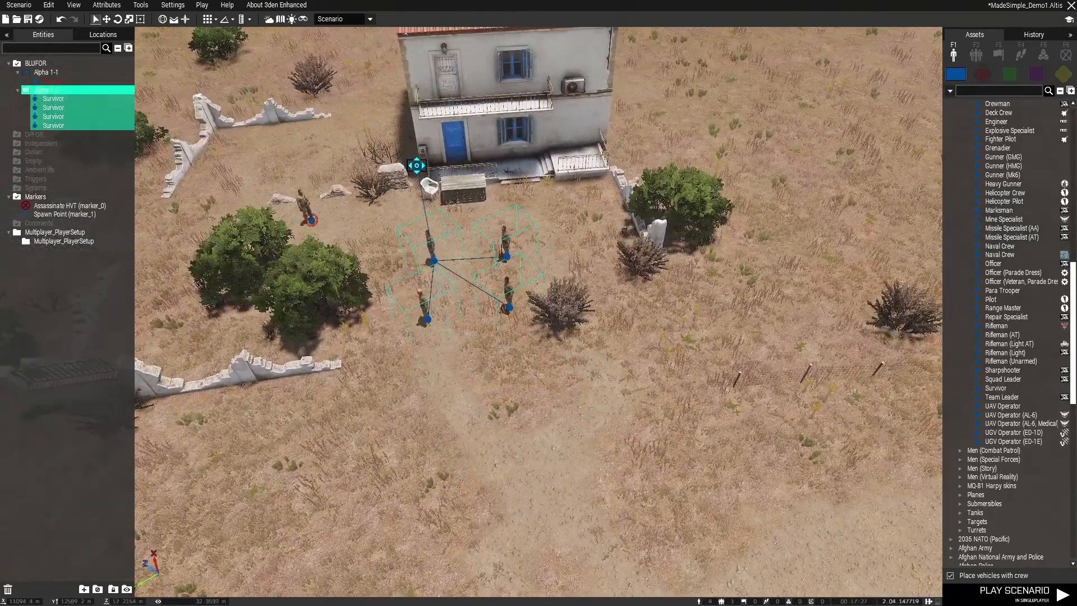
pyautogui.click(494, 330)
# Make all four Survivors of group Alpha 1-2 playable through the group's shared attributes and save the scenario
pyautogui.scroll(3, 494, 330)
pyautogui.moveTo(493, 330); pyautogui.dragTo(422, 201, button='right')
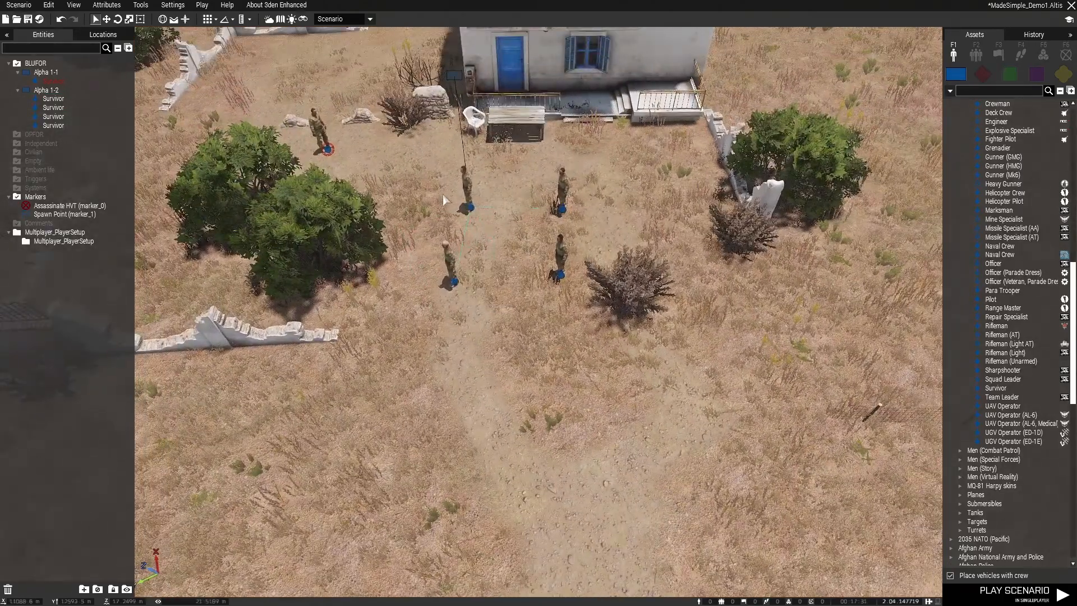
pyautogui.press('w')
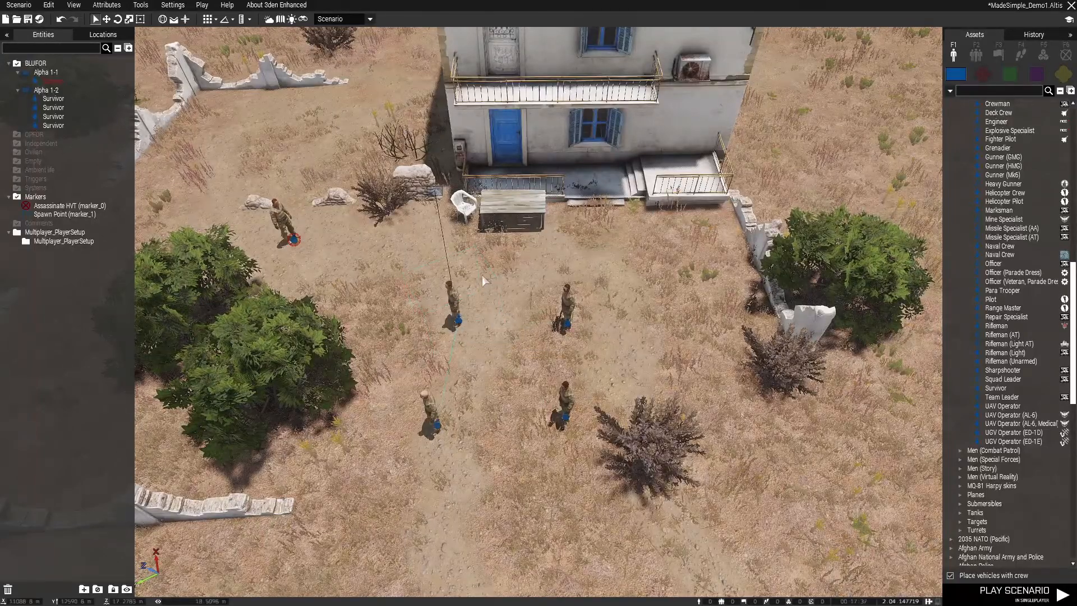
pyautogui.click(436, 192)
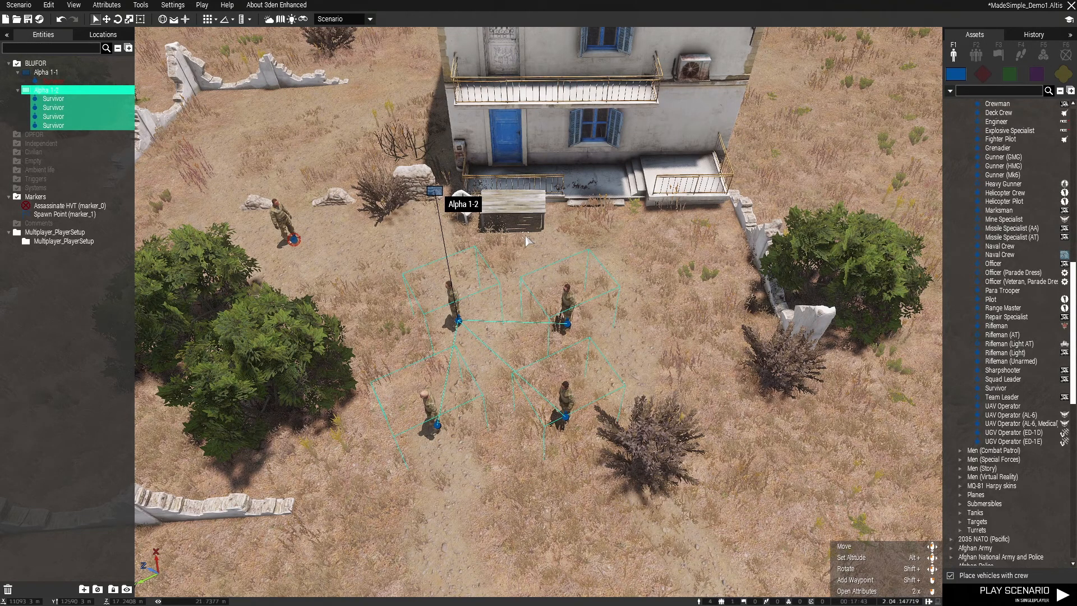
pyautogui.doubleClick(511, 333)
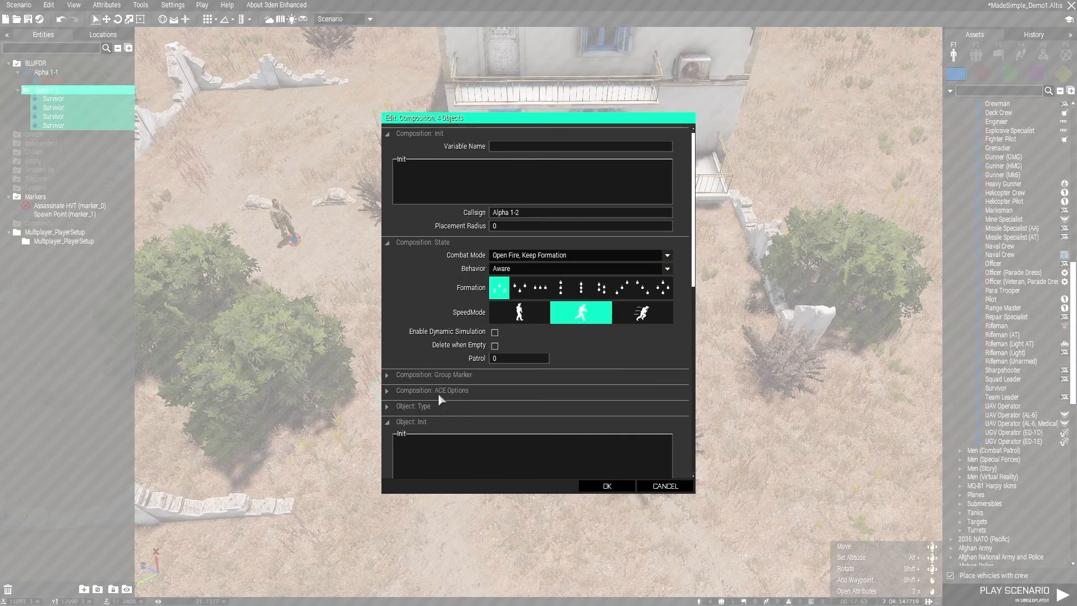
pyautogui.scroll(-10, 422, 384)
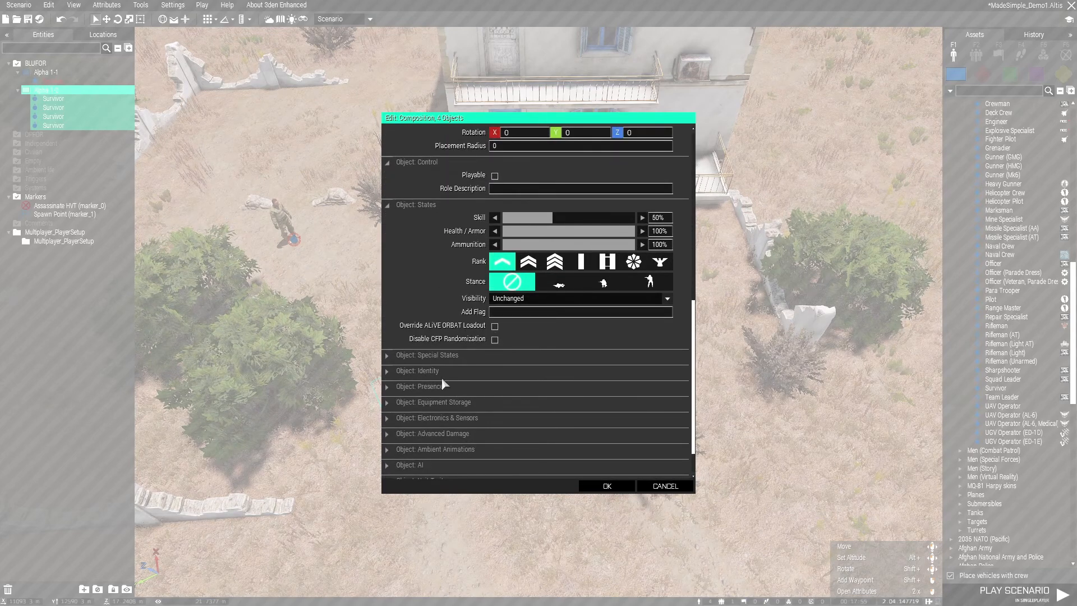
pyautogui.scroll(3, 442, 381)
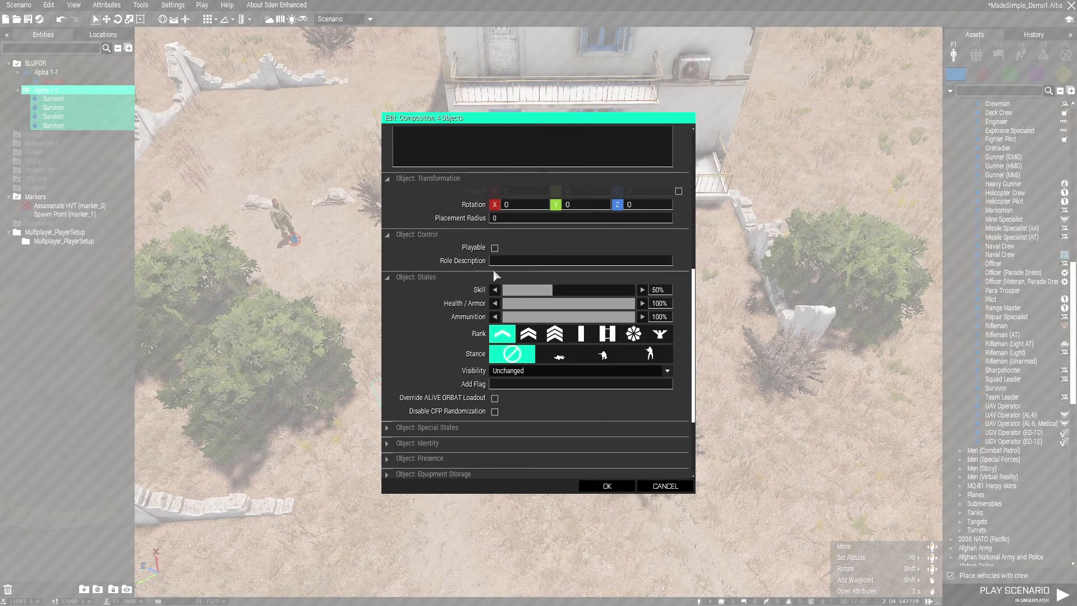
pyautogui.click(607, 486)
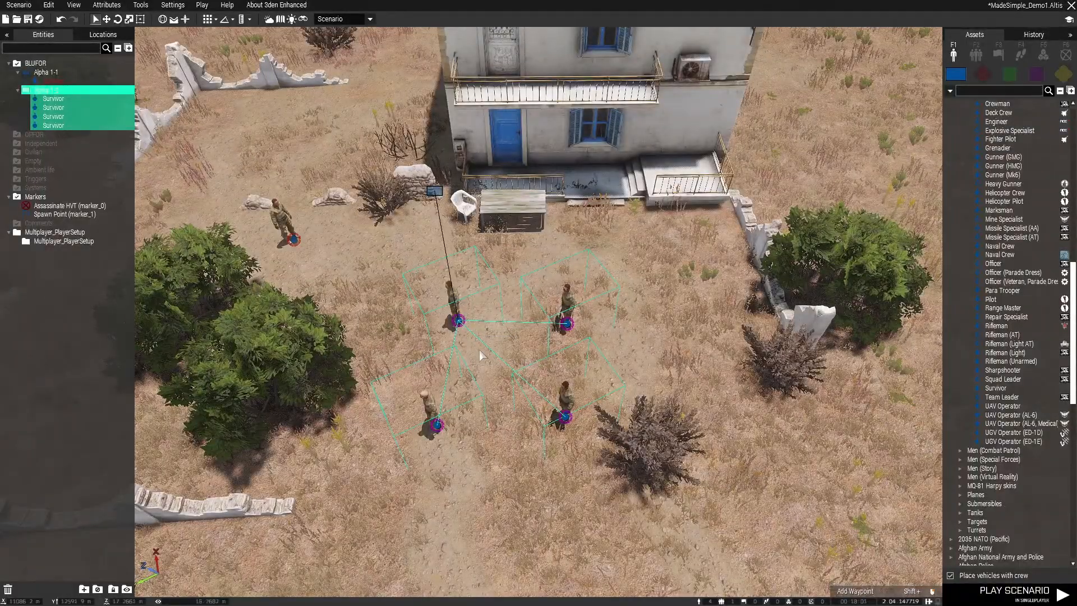
pyautogui.hotkey('ctrl', 's')
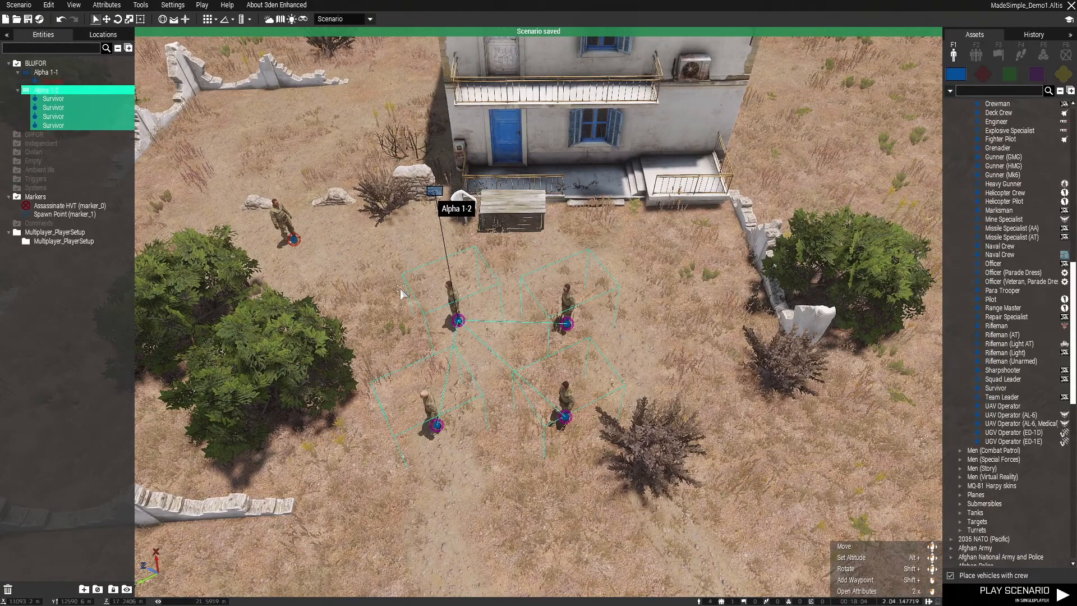
# Make all four Survivors of group Alpha 1-2 medics, engineers, explosive specialists and UAV hackers in their unit traits
pyautogui.doubleClick(425, 328)
pyautogui.scroll(-10, 404, 380)
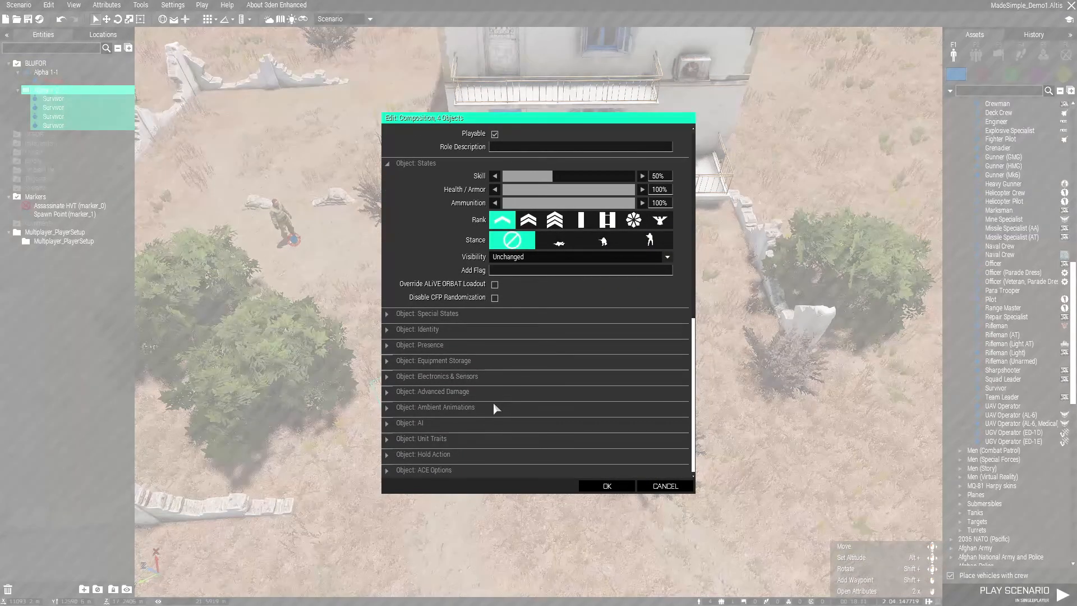
pyautogui.click(424, 440)
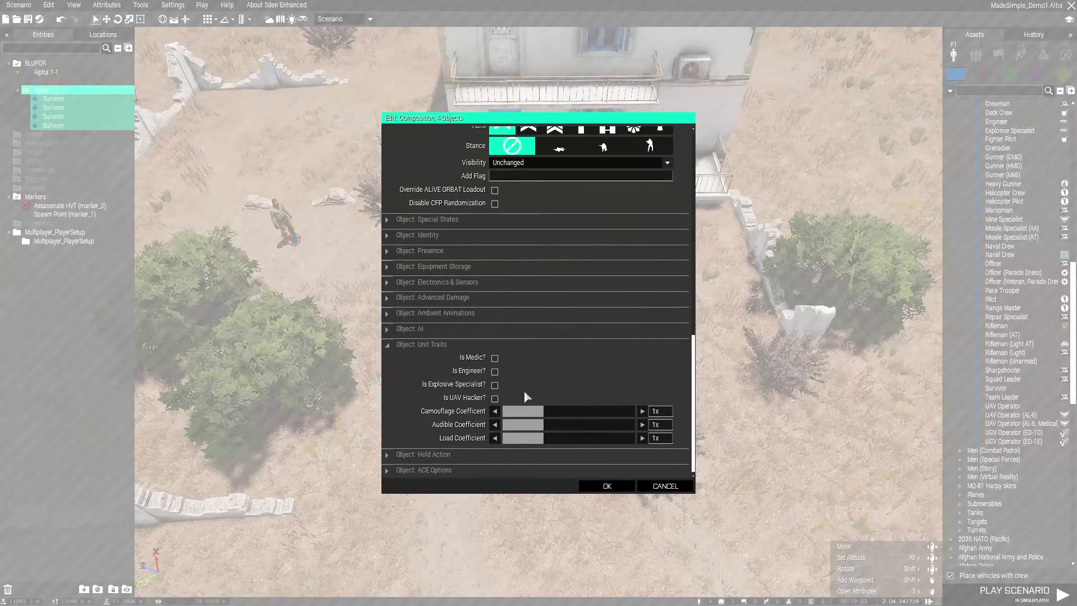
pyautogui.click(494, 358)
pyautogui.click(494, 372)
pyautogui.click(495, 385)
pyautogui.click(494, 398)
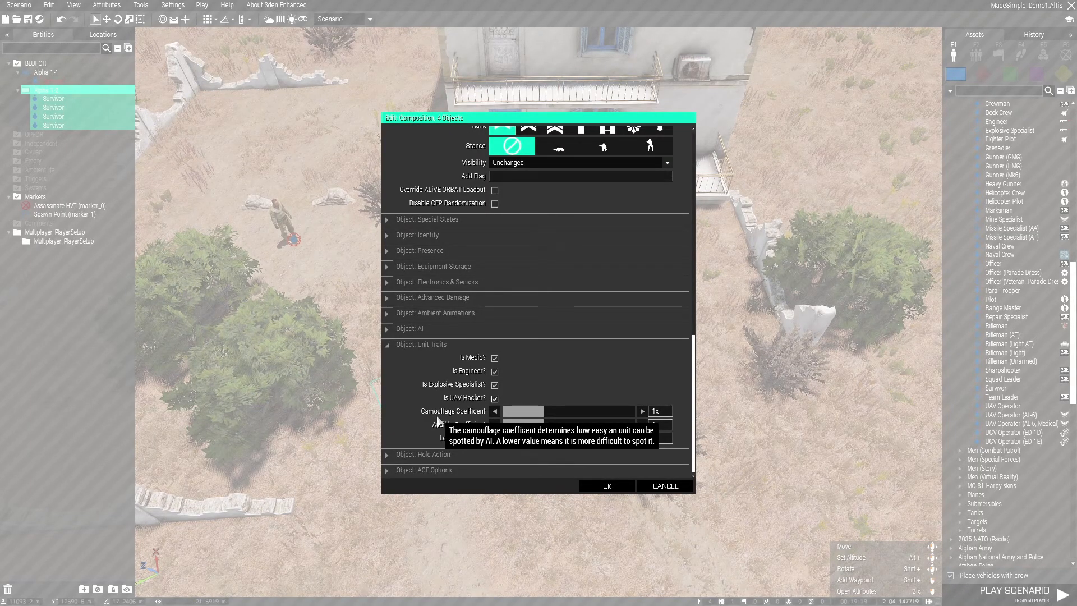
# Set the four Survivors' camouflage, audible and load coefficients to 0.1x
pyautogui.moveTo(523, 411); pyautogui.dragTo(493, 427)
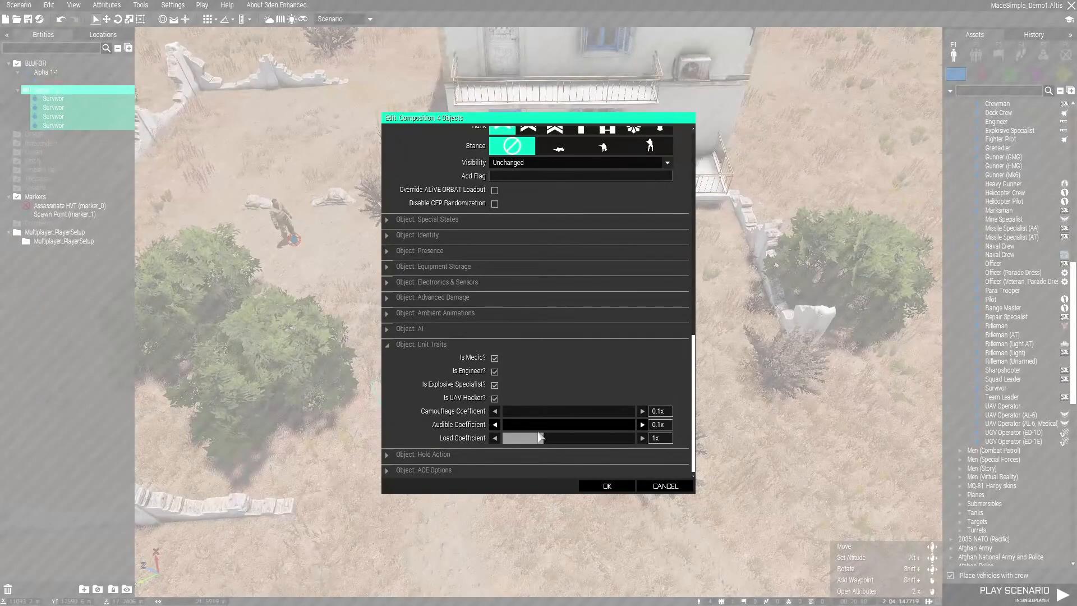
pyautogui.moveTo(541, 438); pyautogui.dragTo(501, 439)
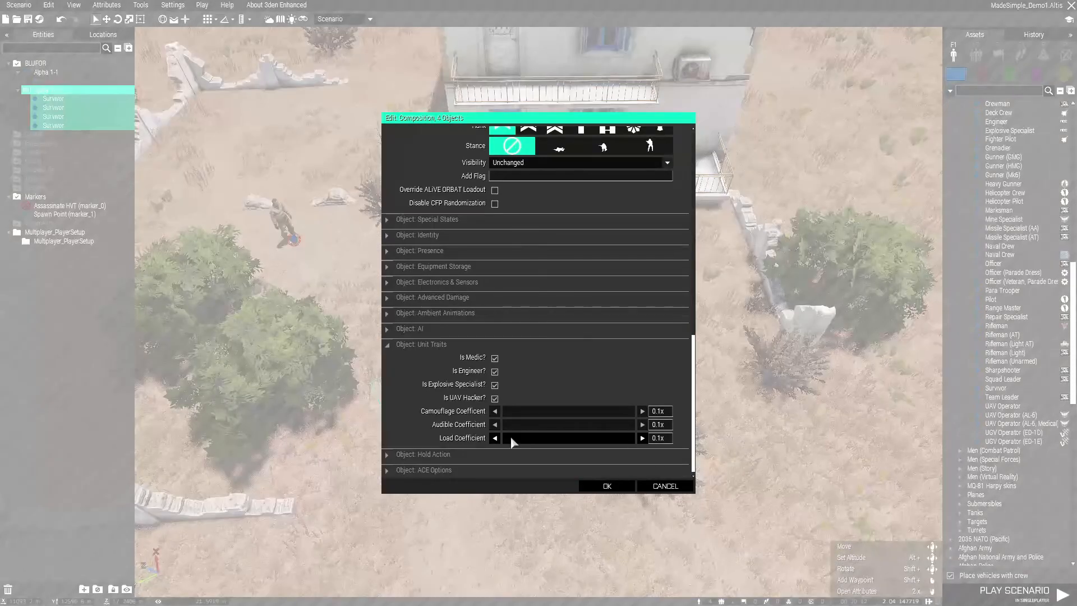
pyautogui.click(428, 349)
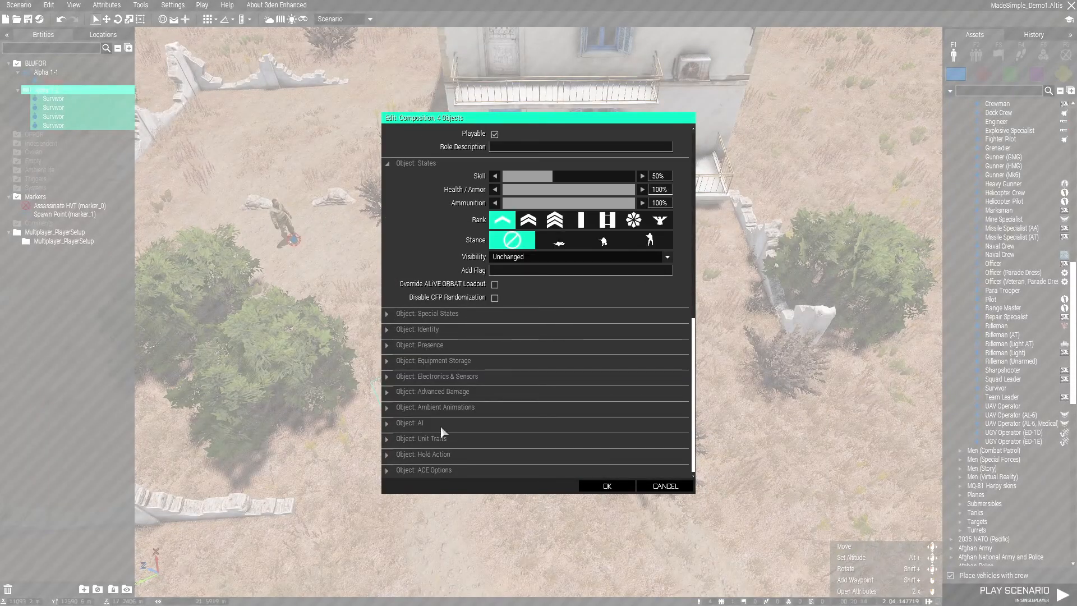
pyautogui.scroll(3, 463, 378)
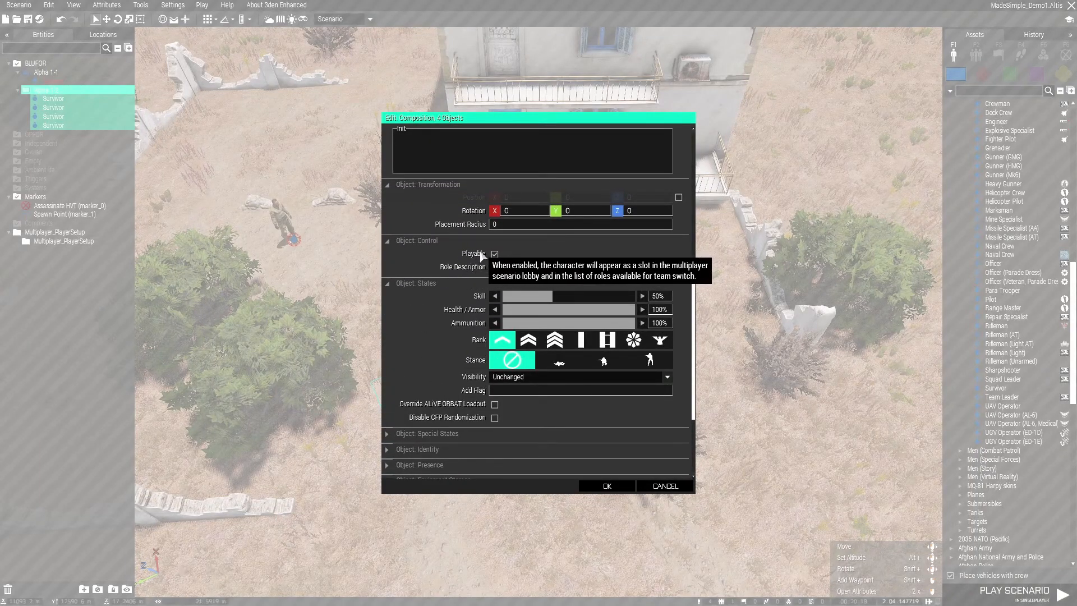
pyautogui.scroll(-3, 437, 344)
pyautogui.scroll(-2, 446, 446)
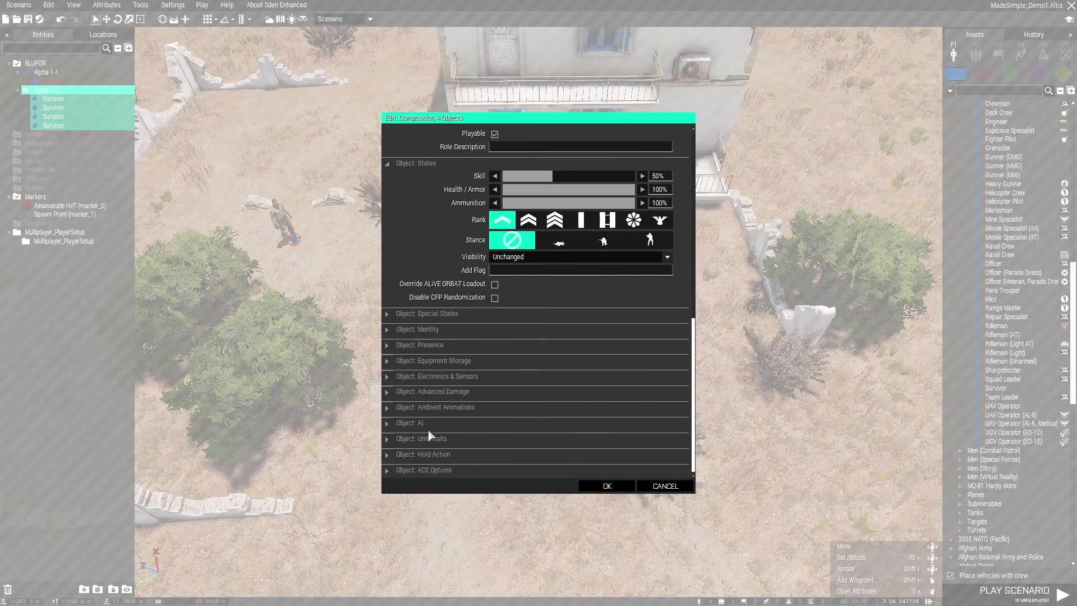
pyautogui.click(436, 434)
pyautogui.scroll(1, 429, 369)
pyautogui.click(429, 369)
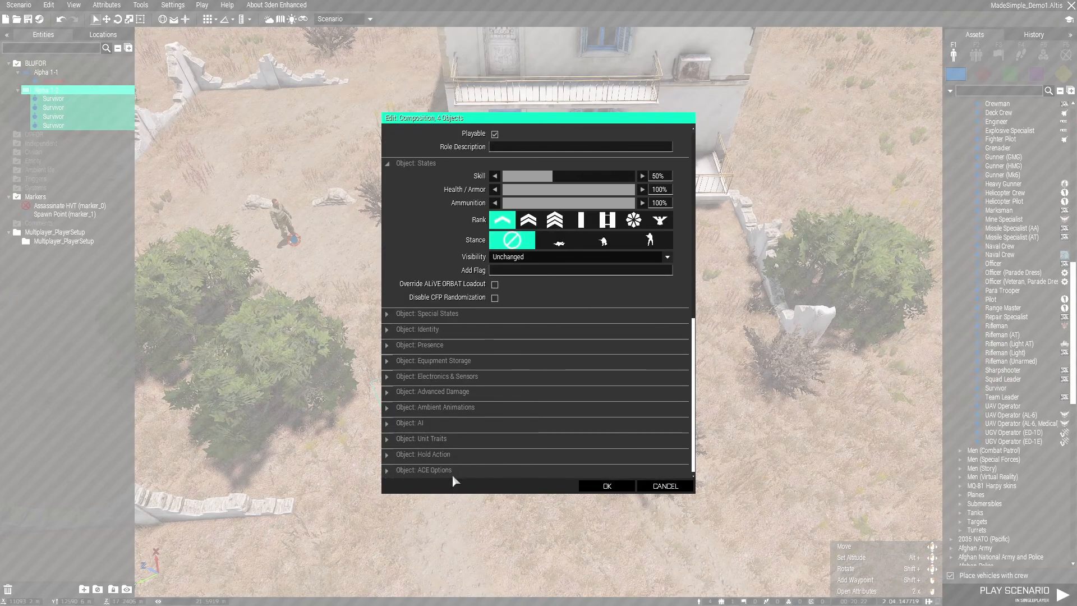
# In the four Survivors' ACE options, set Adv. Engineer, performance factor 2.0, EOD and Doctor, and save the scenario
pyautogui.click(426, 471)
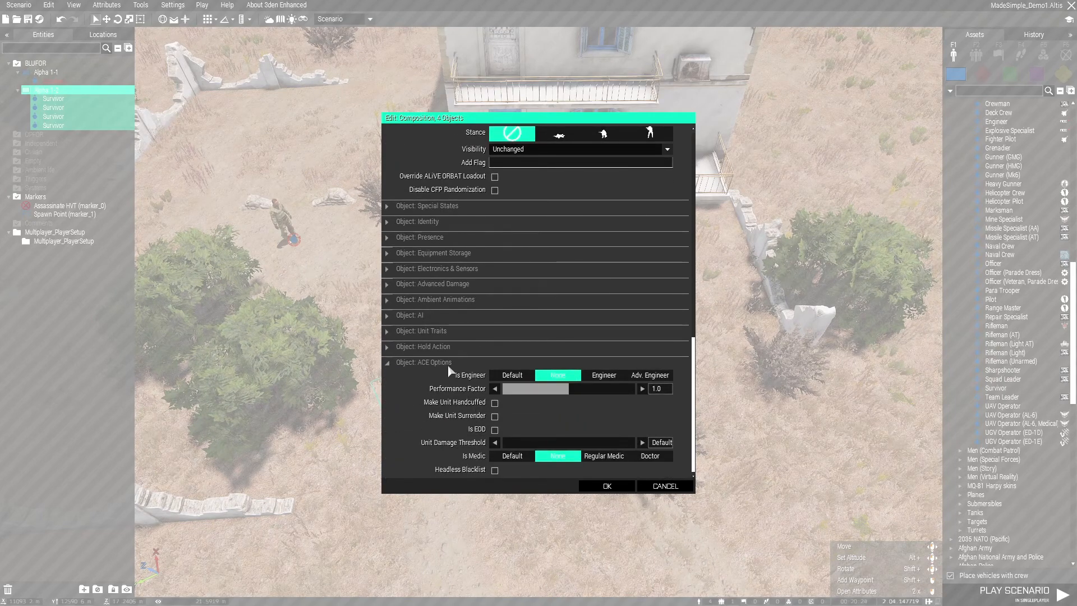
pyautogui.click(640, 377)
pyautogui.click(643, 389)
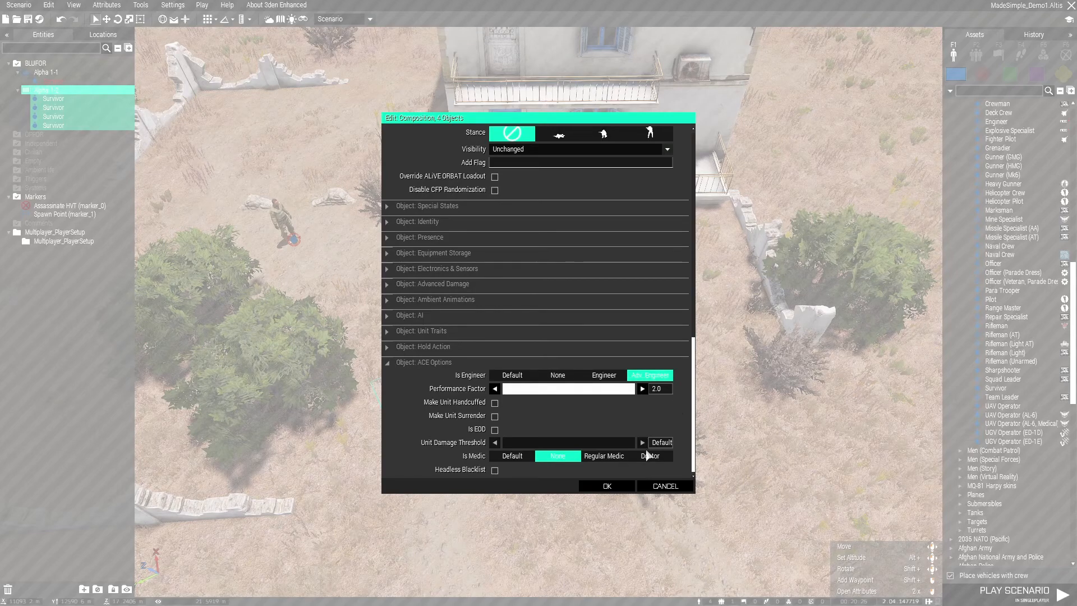
pyautogui.click(648, 456)
pyautogui.click(495, 430)
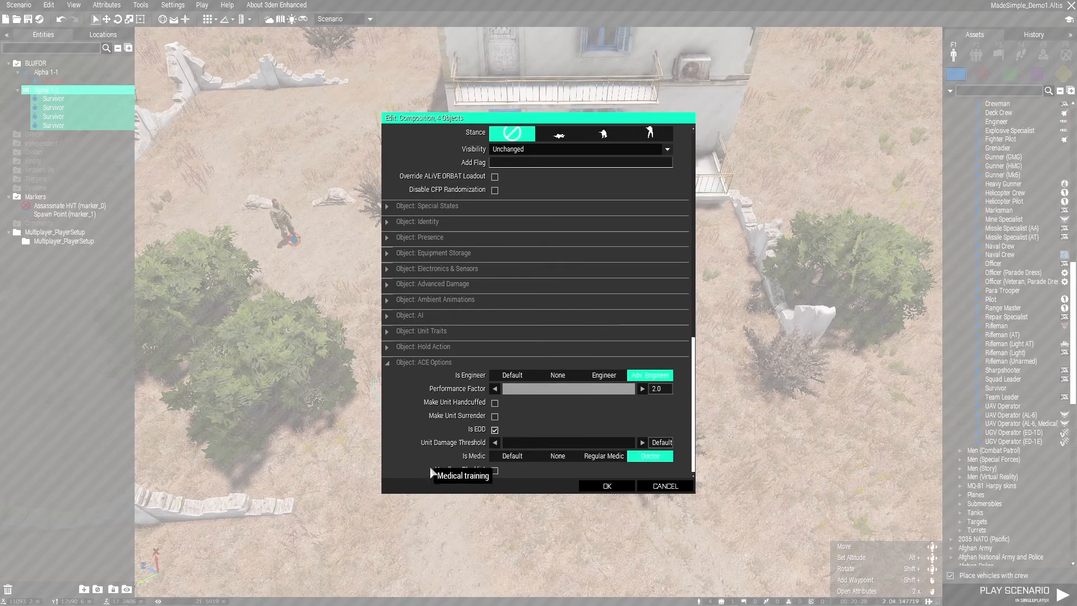
pyautogui.click(599, 491)
pyautogui.hotkey('ctrl', 's')
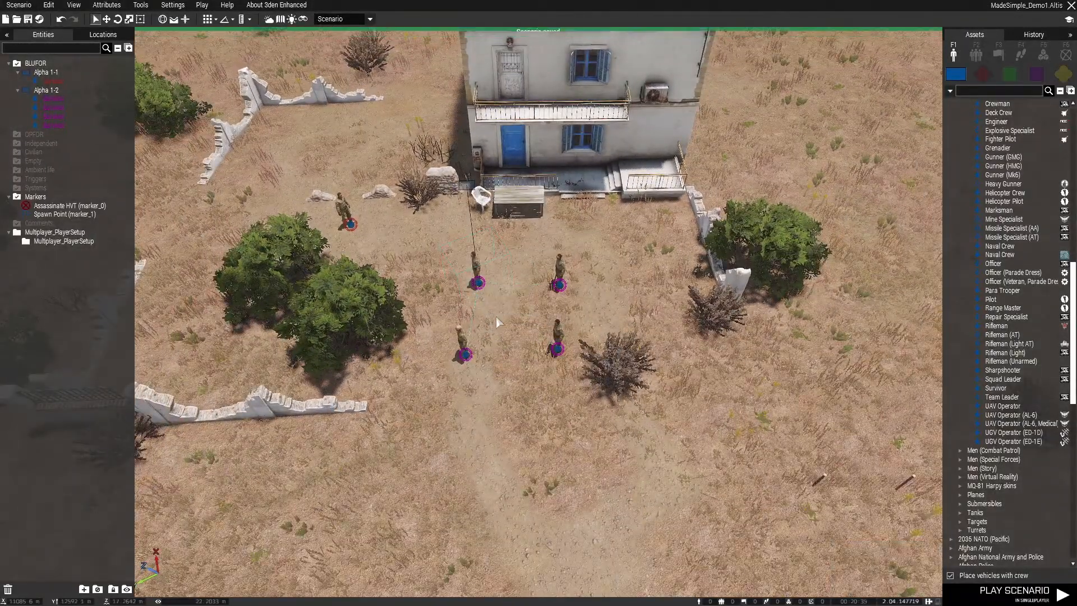
# Place a multiplayer Respawn Position module on the dirt in front of the table outside the house
pyautogui.click(1043, 55)
pyautogui.click(954, 321)
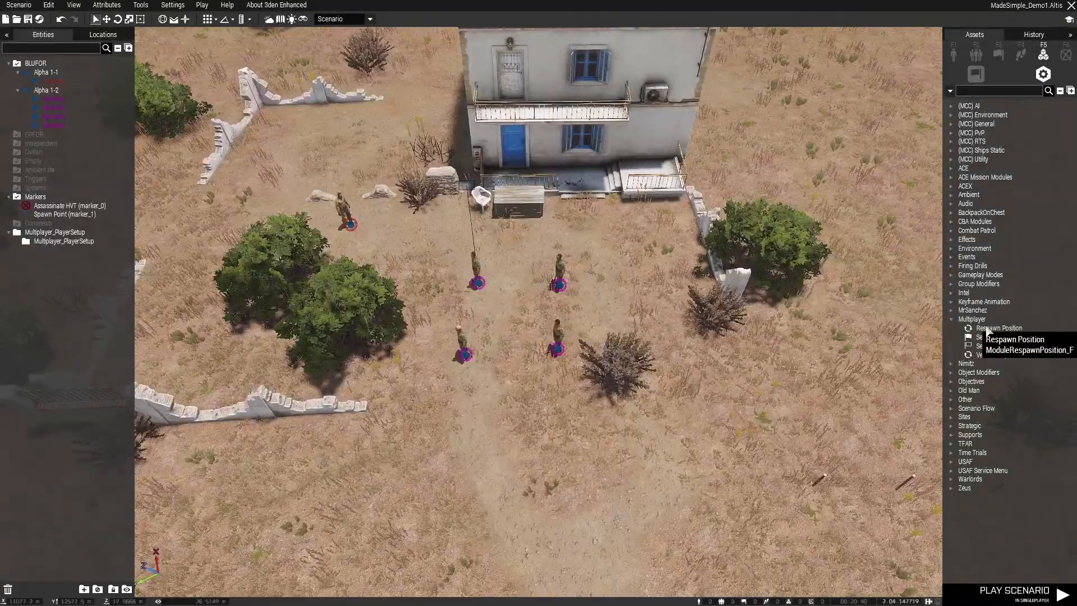
pyautogui.click(983, 329)
pyautogui.scroll(3, 567, 270)
pyautogui.press('w')
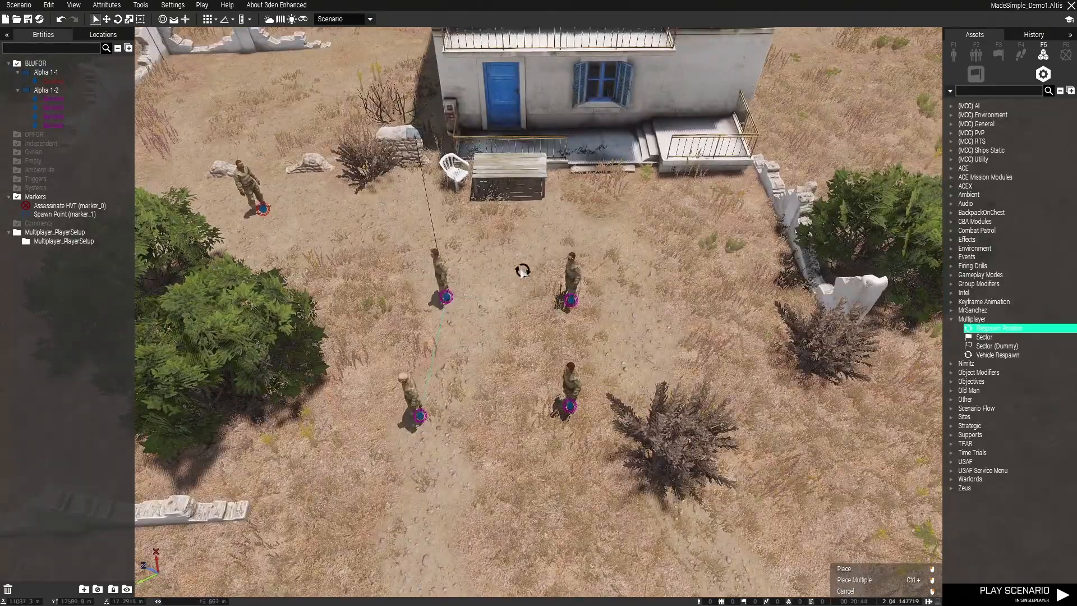
pyautogui.click(509, 260)
# Move the four-man Survivor group away from the house front to the ruined wall beside the house
pyautogui.scroll(-2, 514, 349)
pyautogui.moveTo(433, 260); pyautogui.dragTo(419, 60)
pyautogui.press('a')
pyautogui.press('d')
# Name the respawn position in front of the house "Spawn HOME" in its attributes
pyautogui.click(533, 384)
pyautogui.scroll(3, 569, 292)
pyautogui.press('w')
pyautogui.click(550, 272)
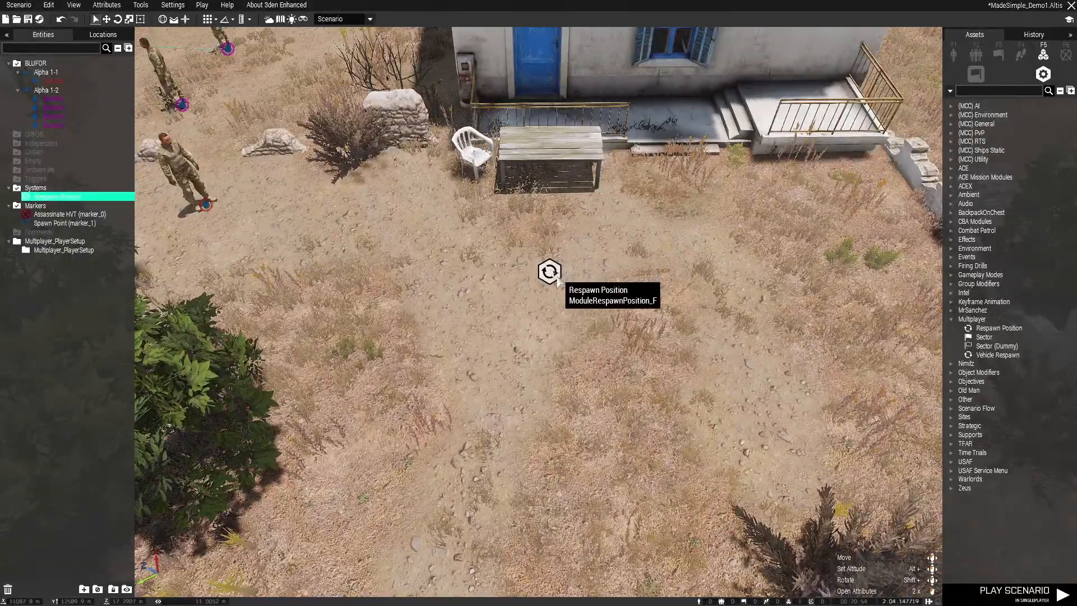
pyautogui.doubleClick(550, 272)
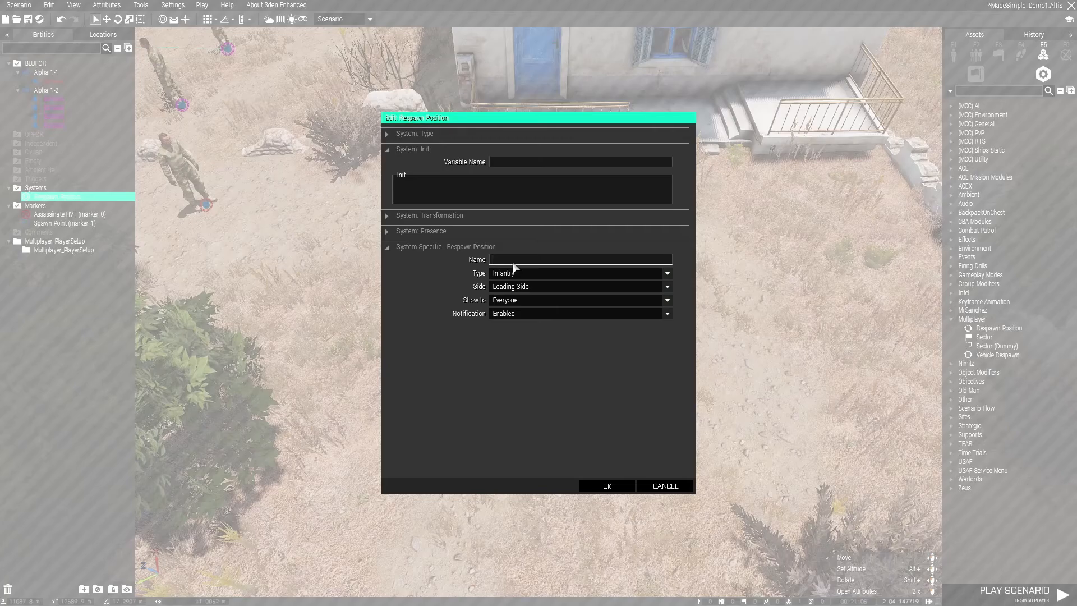
pyautogui.write('Sp')
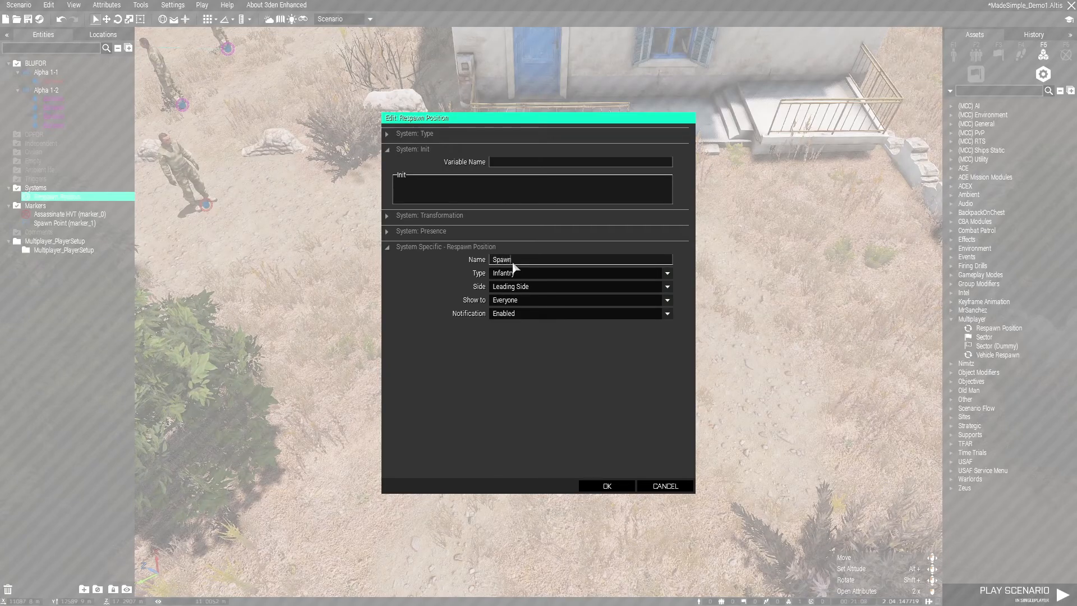
pyautogui.write('awn HOME')
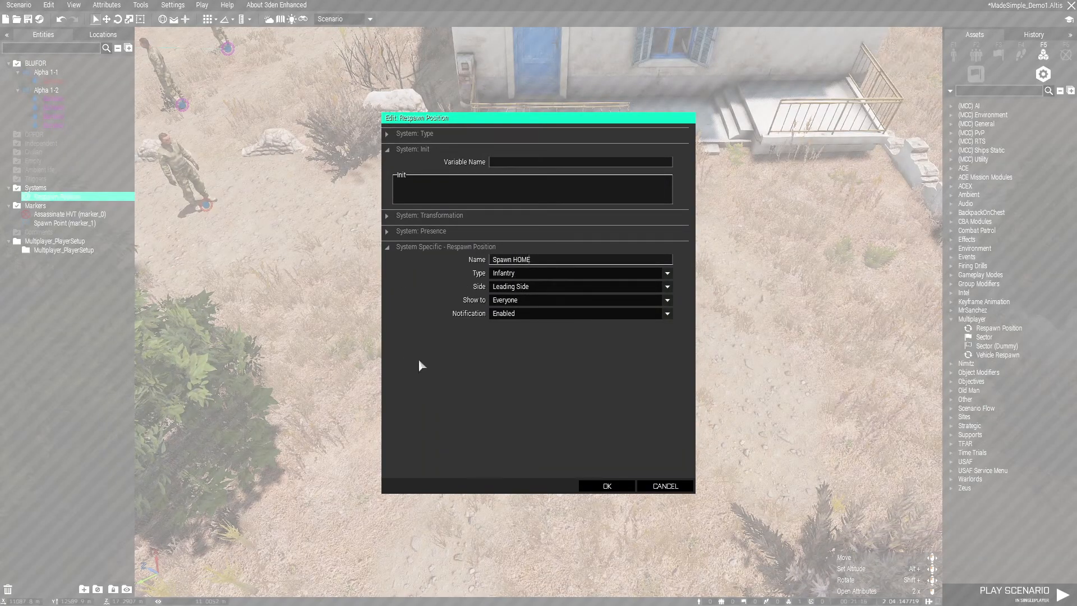
# Assign the respawn position to BLUFOR, show it to "Only the side" with notification disabled, and save the scenario
pyautogui.click(509, 287)
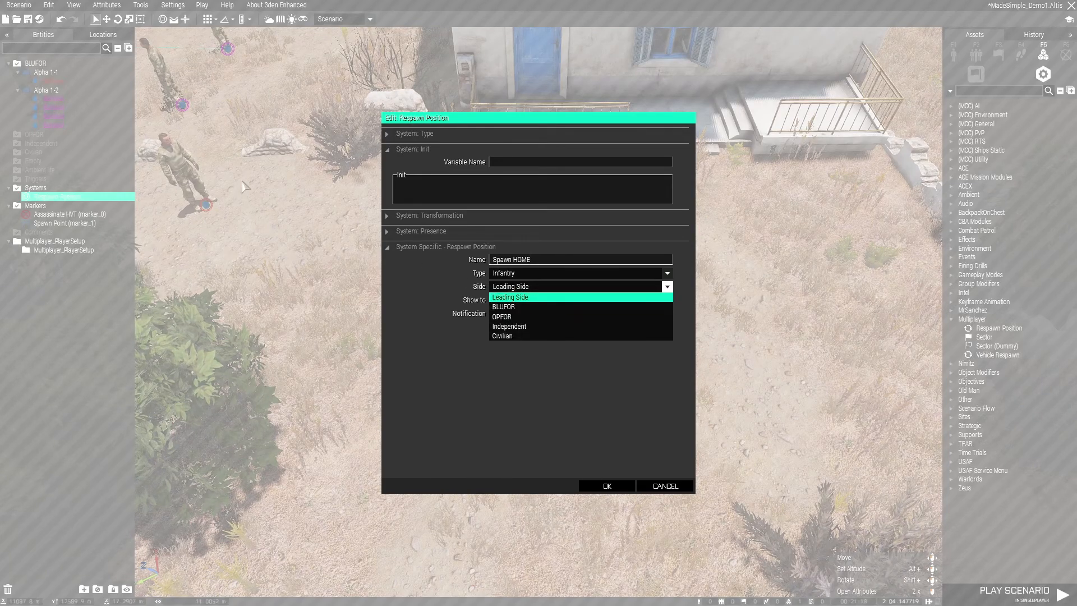
pyautogui.click(515, 309)
pyautogui.click(512, 300)
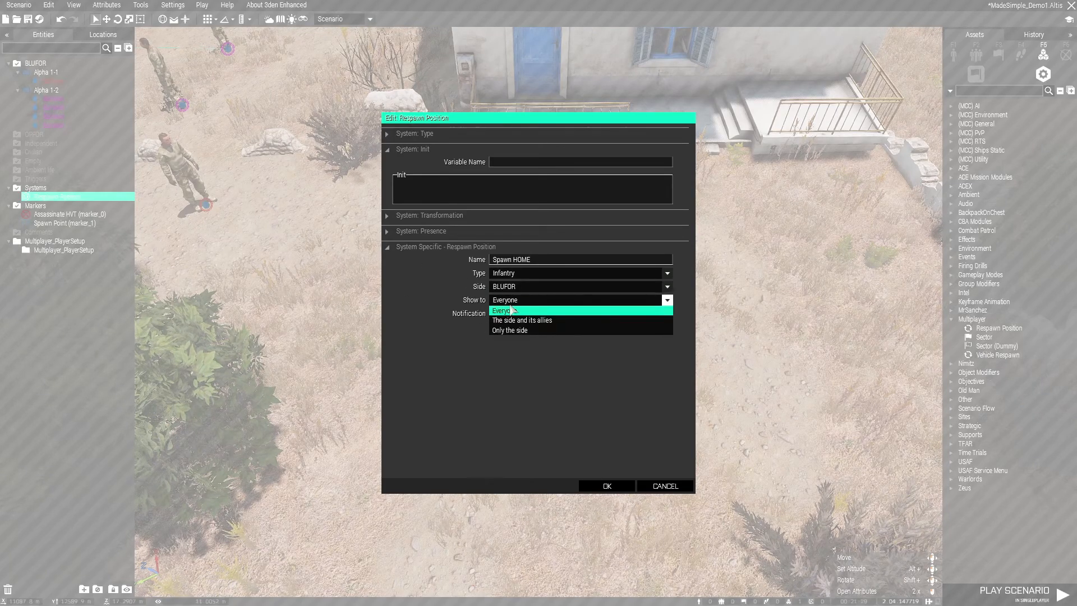
pyautogui.click(519, 331)
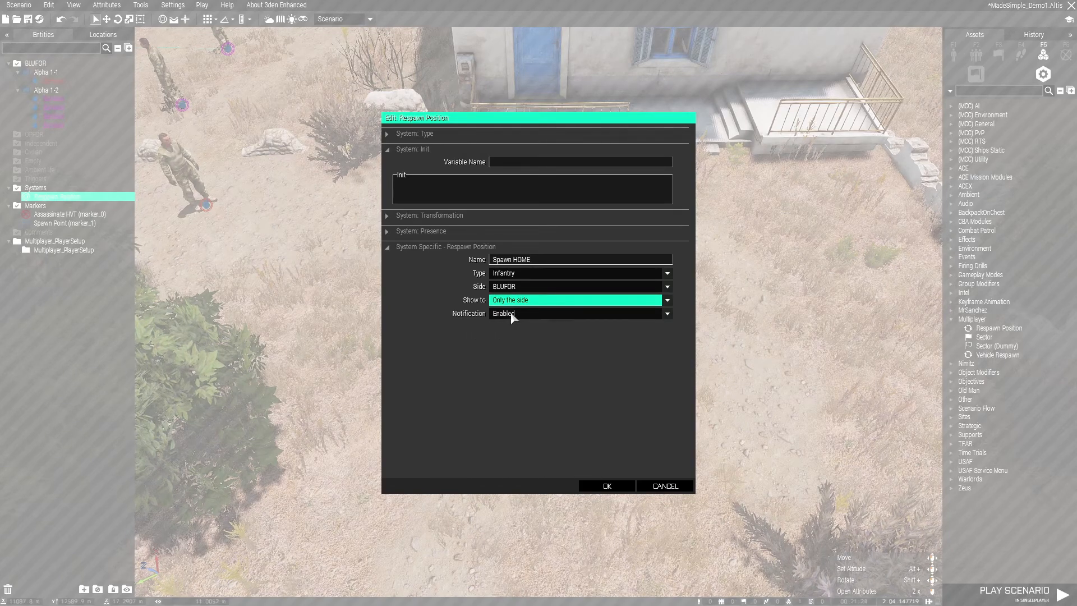
pyautogui.click(511, 314)
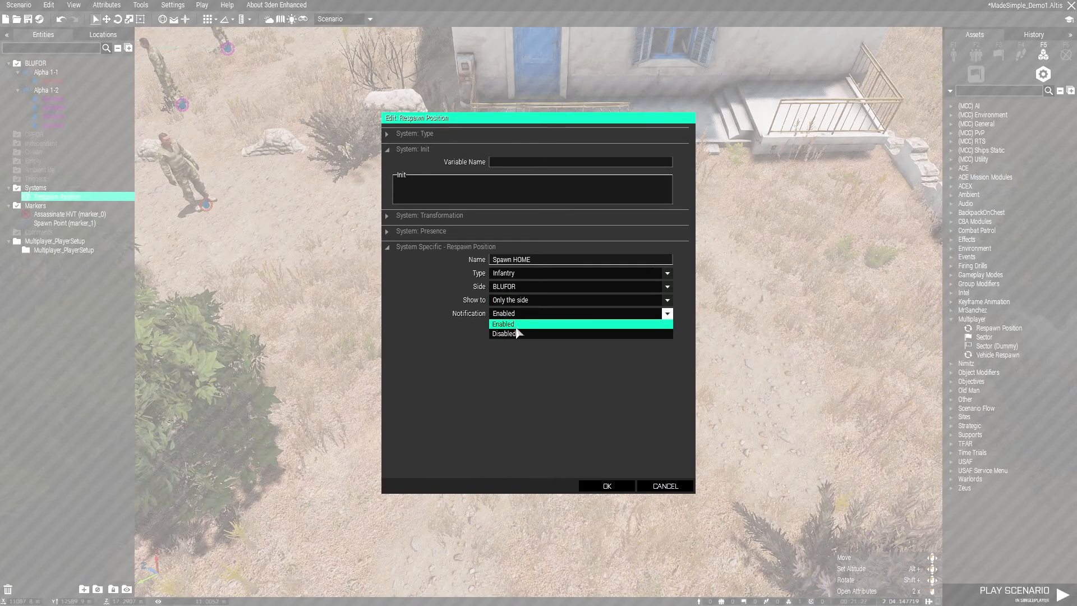
pyautogui.click(516, 333)
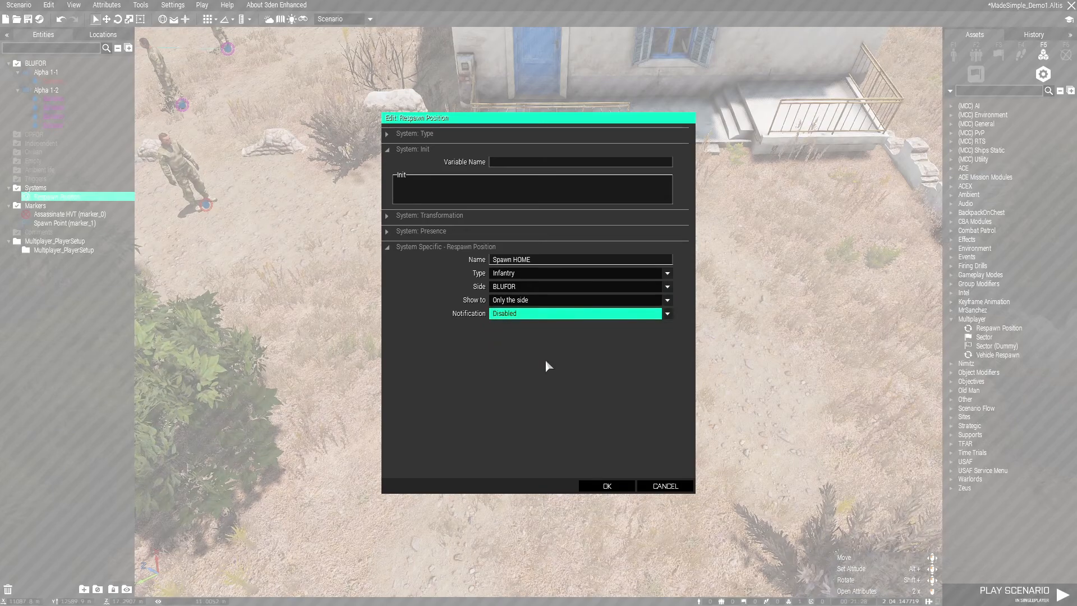
pyautogui.click(610, 486)
pyautogui.hotkey('ctrl', 's')
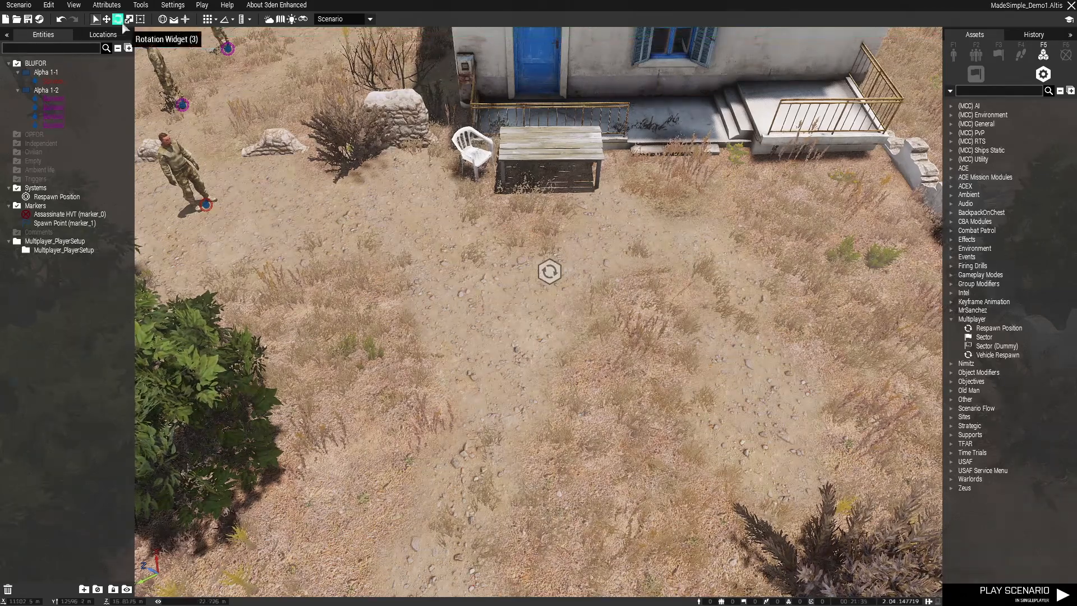
# Set the scenario's multiplayer respawn type to "Respawn on Custom Position" and enable the "Select respawn position" ruleset
pyautogui.click(116, 8)
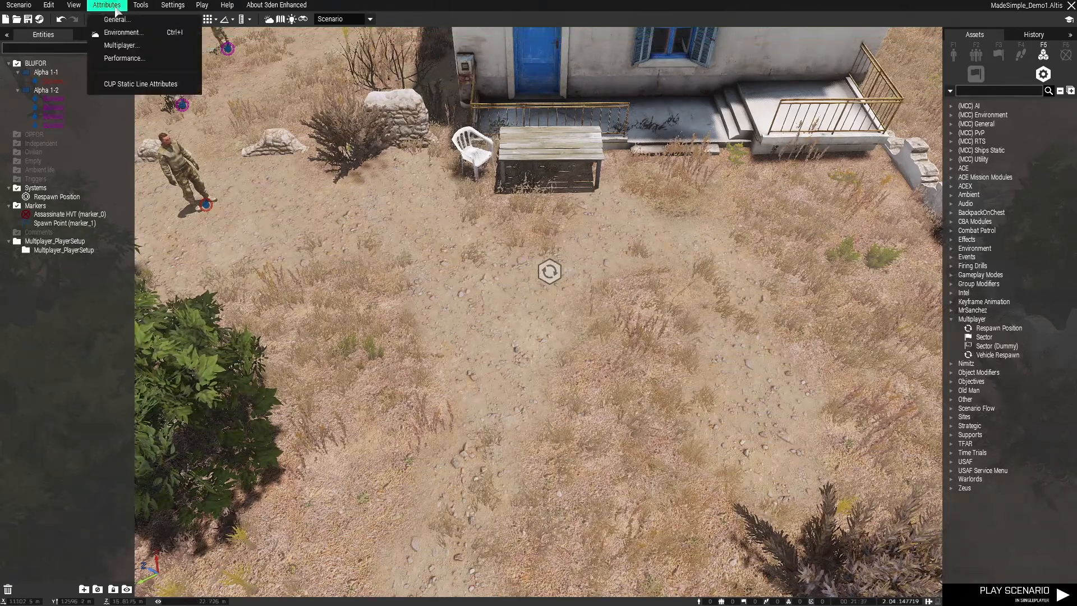
pyautogui.click(121, 45)
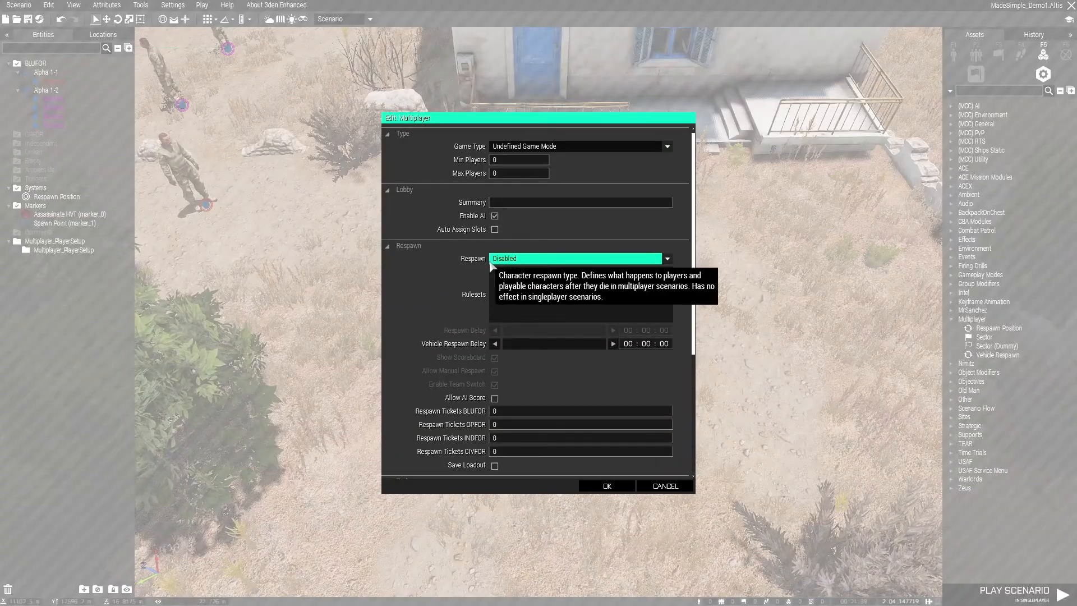
pyautogui.click(500, 264)
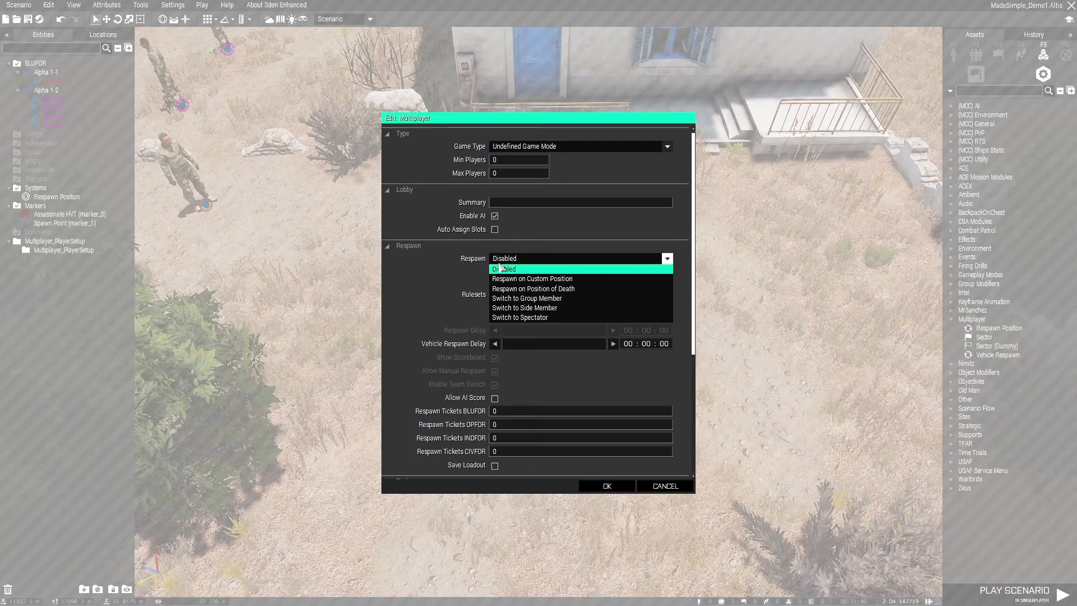
pyautogui.click(526, 279)
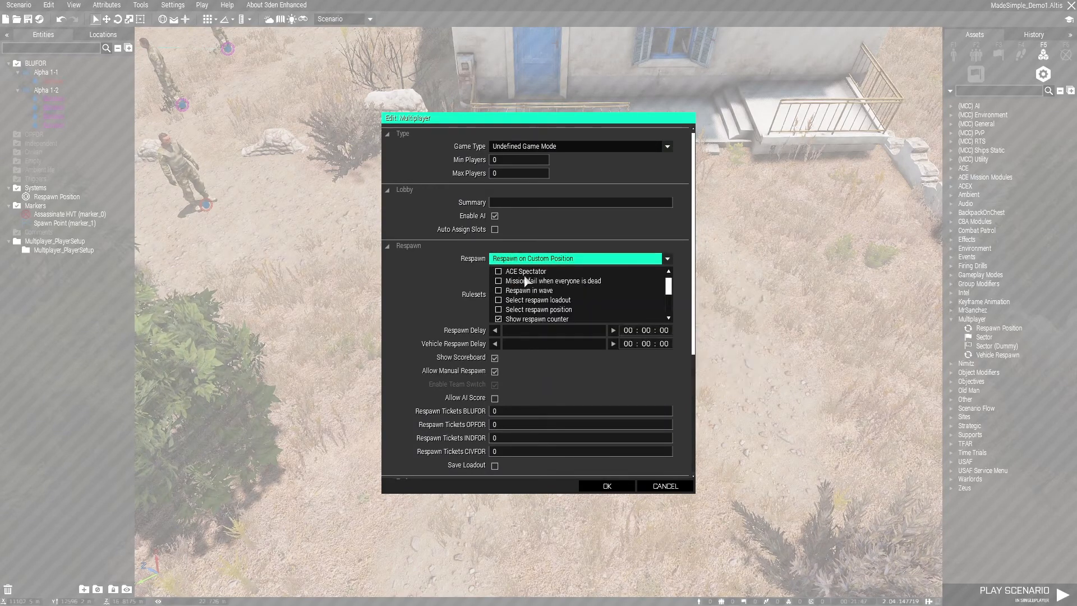
pyautogui.click(499, 309)
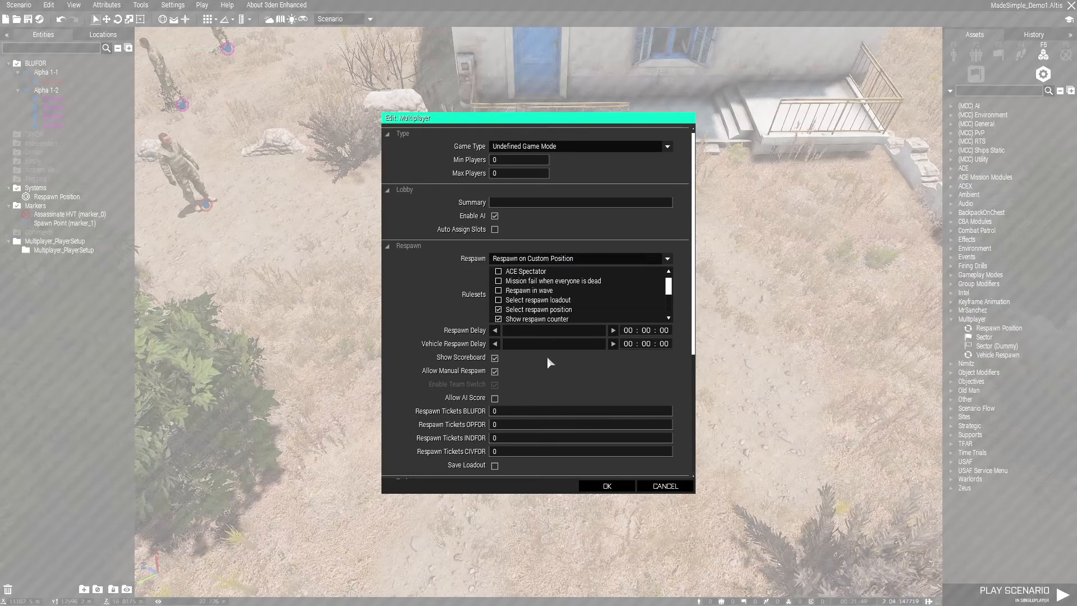
# Set the multiplayer respawn delay to 5 seconds, apply the attributes and save the scenario
pyautogui.click(664, 331)
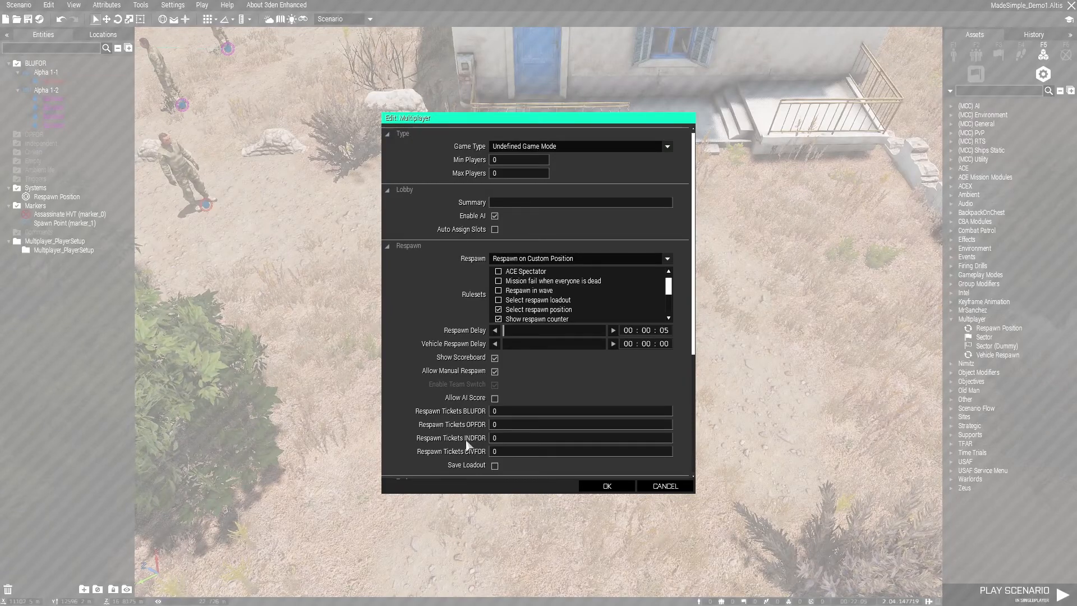
pyautogui.click(606, 486)
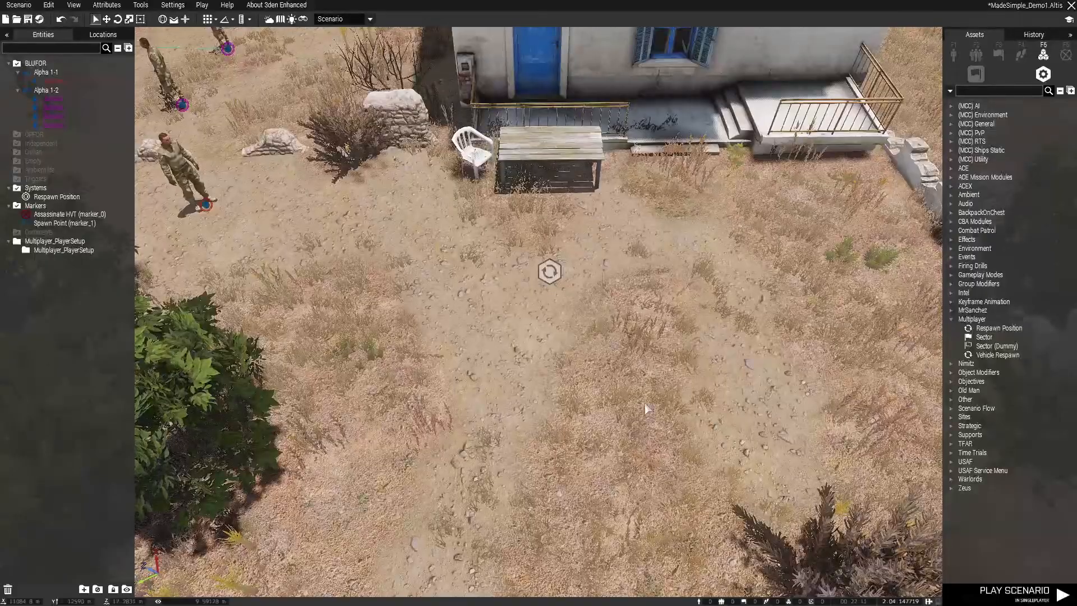
pyautogui.hotkey('ctrl', 's')
pyautogui.scroll(-5, 618, 373)
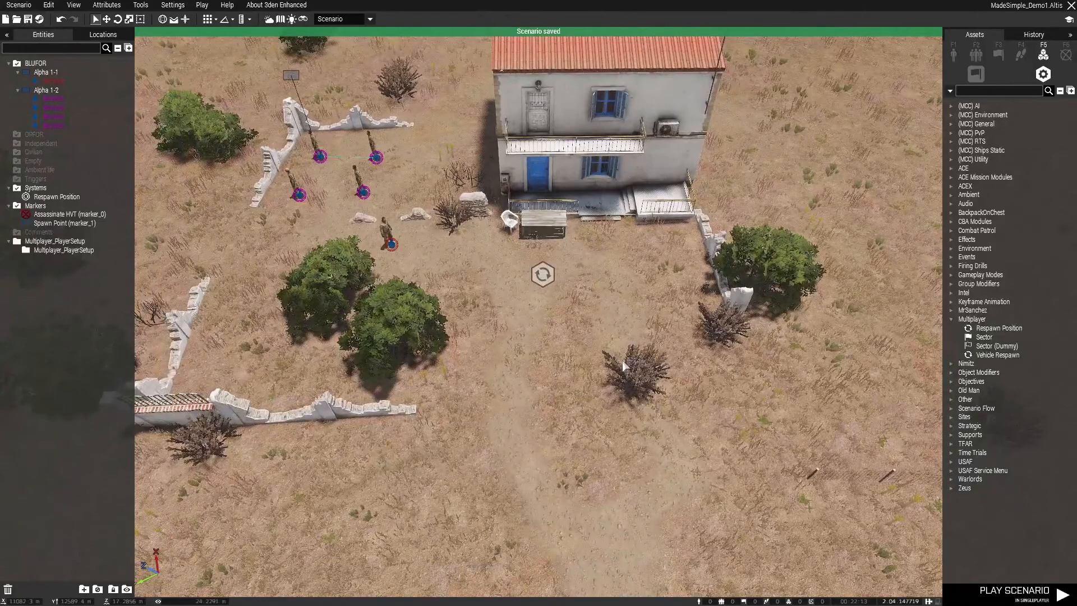
pyautogui.scroll(7, 577, 335)
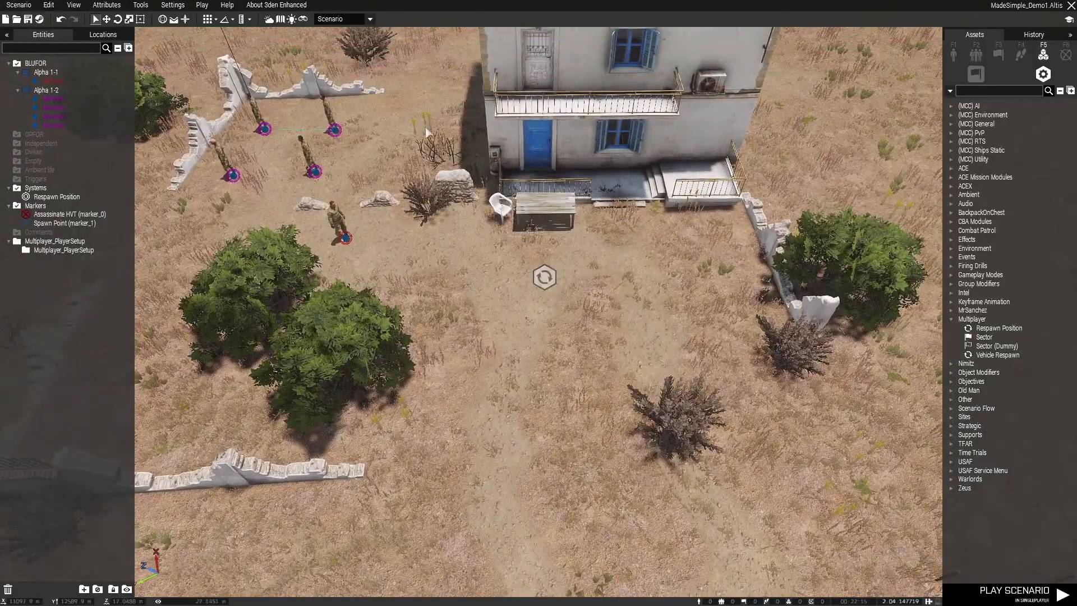
pyautogui.scroll(-3, 262, 146)
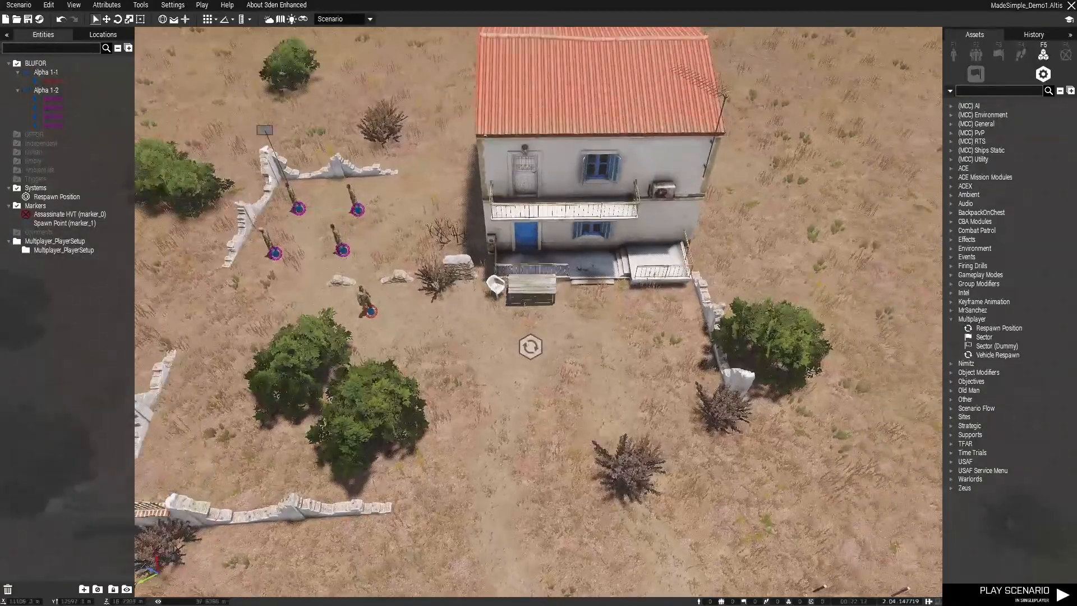
# List the machine props in the Things category of the empty (sideless) objects
pyautogui.scroll(3, 477, 230)
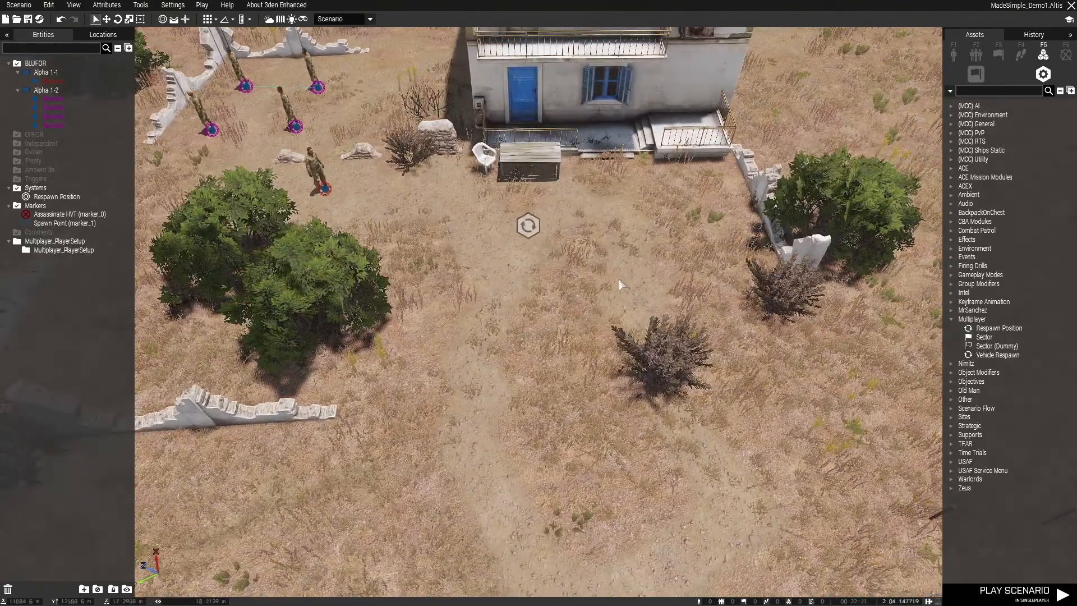
pyautogui.click(956, 55)
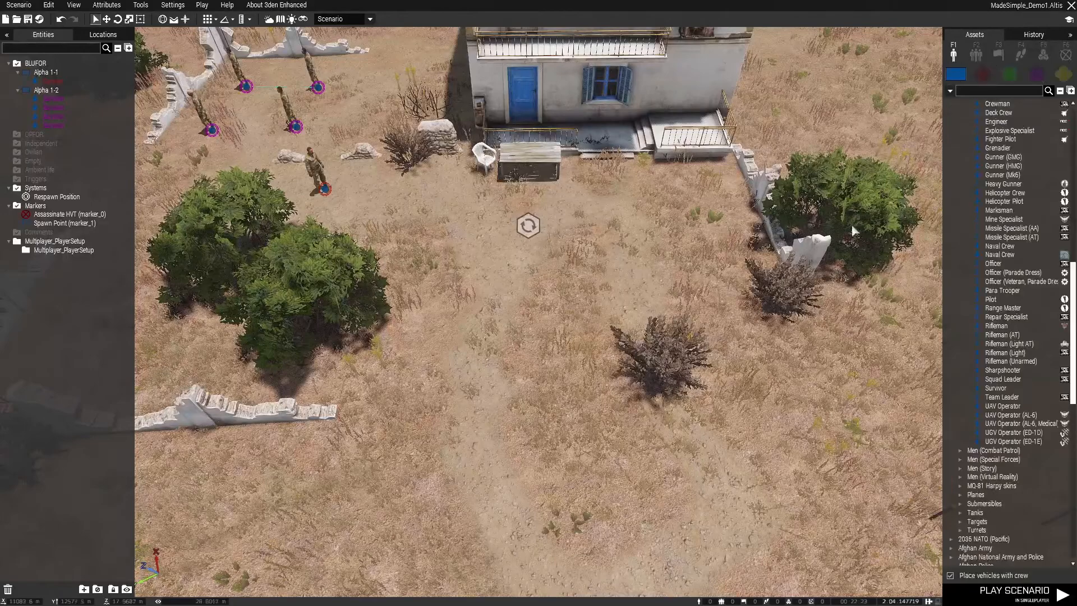
pyautogui.click(1064, 74)
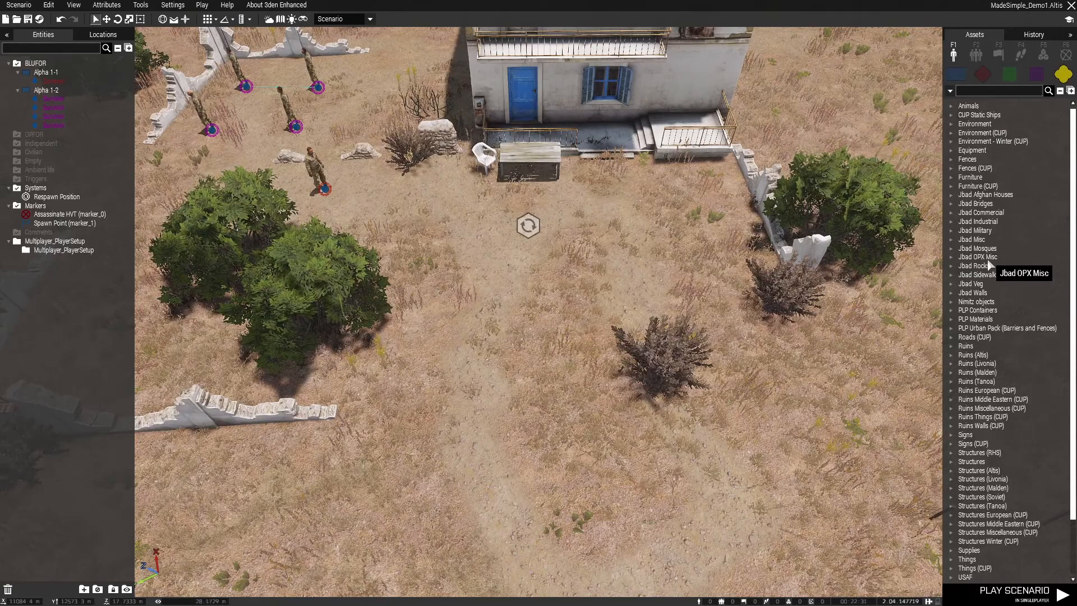
pyautogui.scroll(-3, 988, 393)
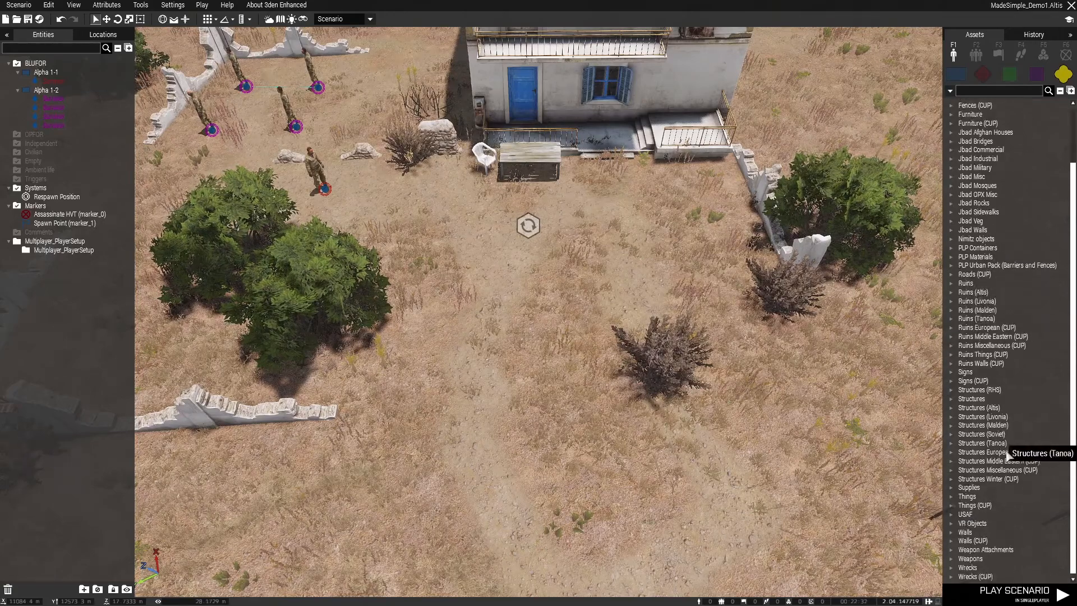
pyautogui.click(949, 487)
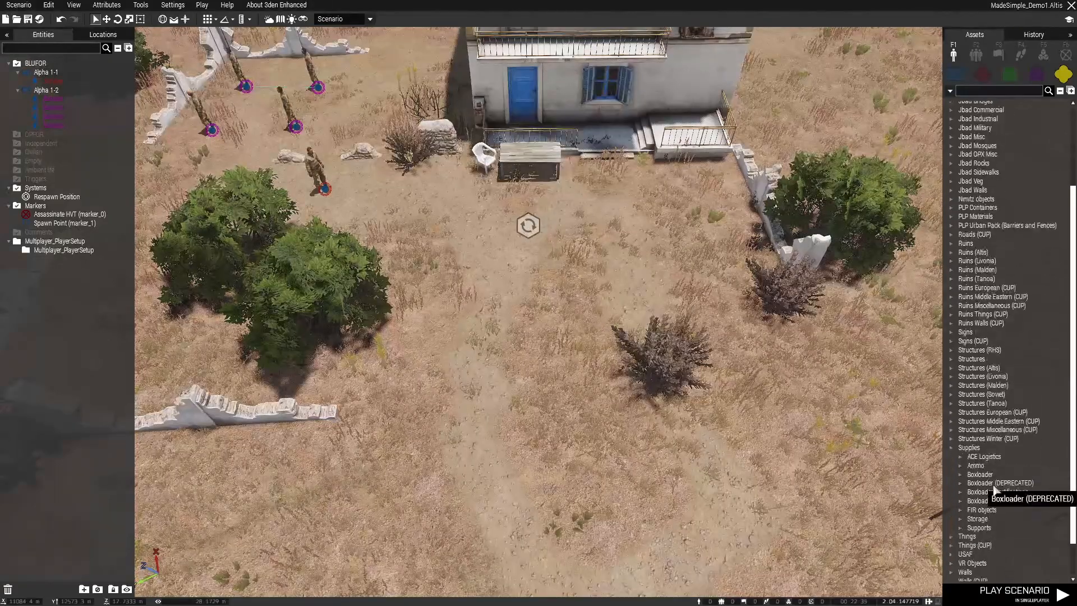
pyautogui.click(951, 409)
pyautogui.click(951, 497)
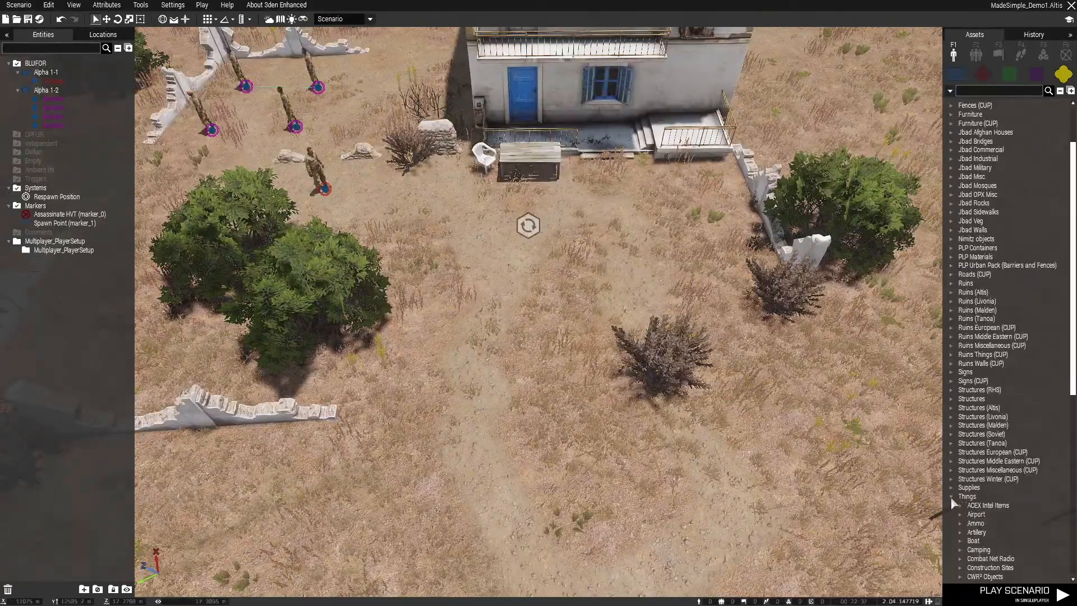
pyautogui.scroll(-7, 1042, 450)
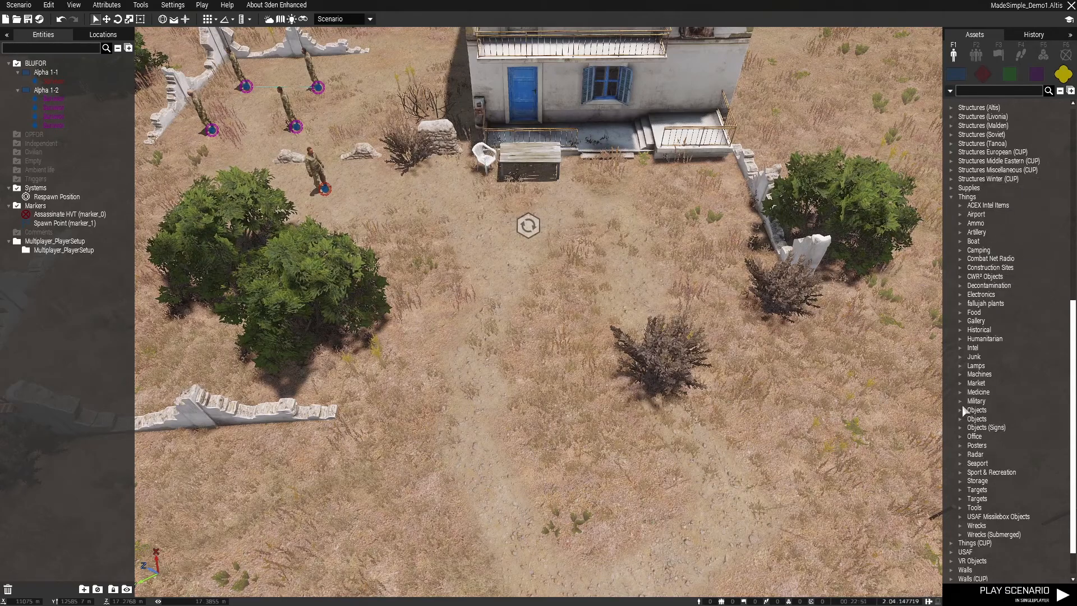
pyautogui.click(959, 375)
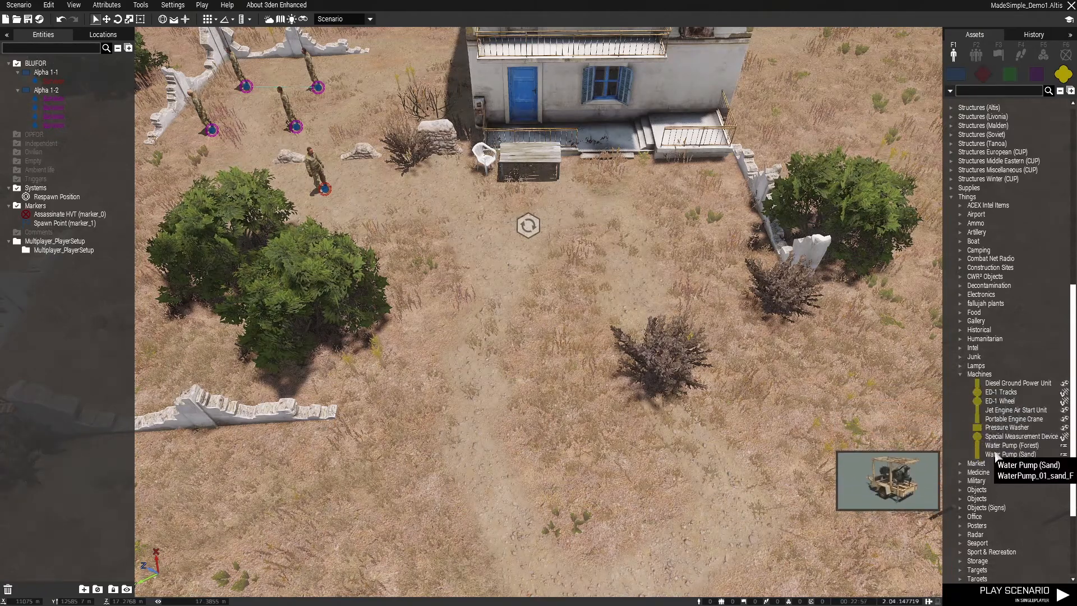
# Place a Water Pump (Sand) and position it in front of the house, between the wooden table and the porch steps
pyautogui.click(997, 446)
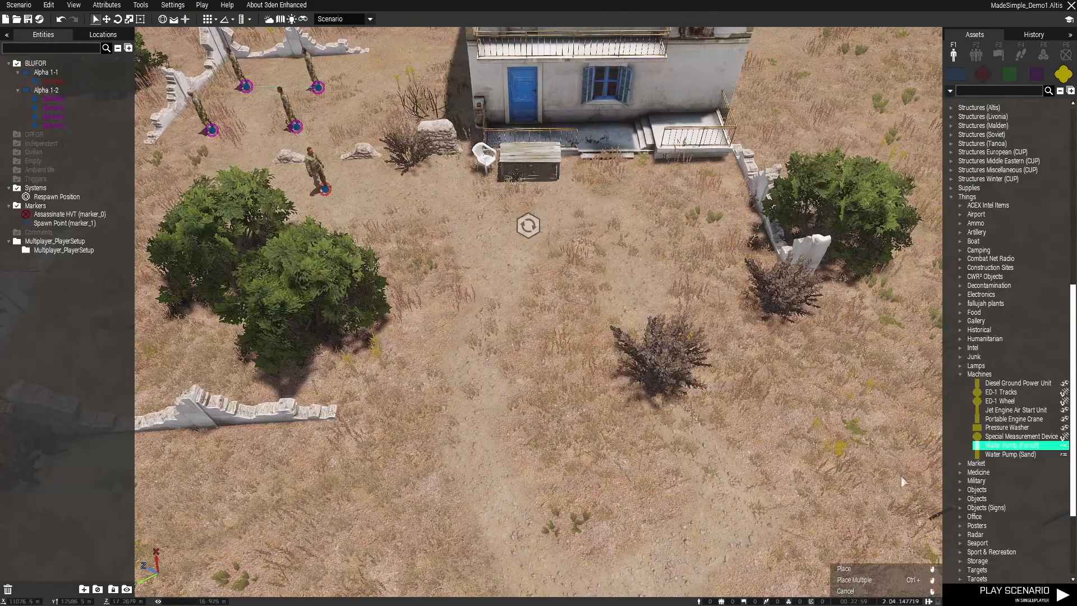
pyautogui.click(1047, 455)
pyautogui.moveTo(603, 383)
pyautogui.mouseDown(button='right')
pyautogui.moveTo(683, 322)
pyautogui.moveTo(603, 376)
pyautogui.mouseUp(button='right')
pyautogui.scroll(2, 603, 376)
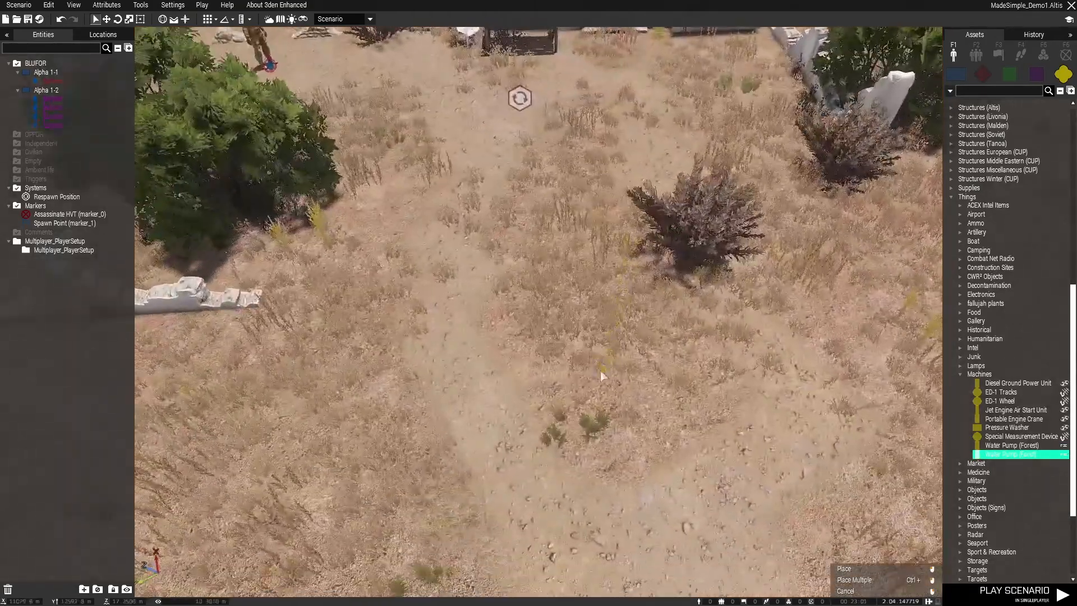
pyautogui.click(647, 281)
pyautogui.keyDown('shift'); pyautogui.moveTo(652, 291); pyautogui.dragTo(694, 429); pyautogui.keyUp('shift')
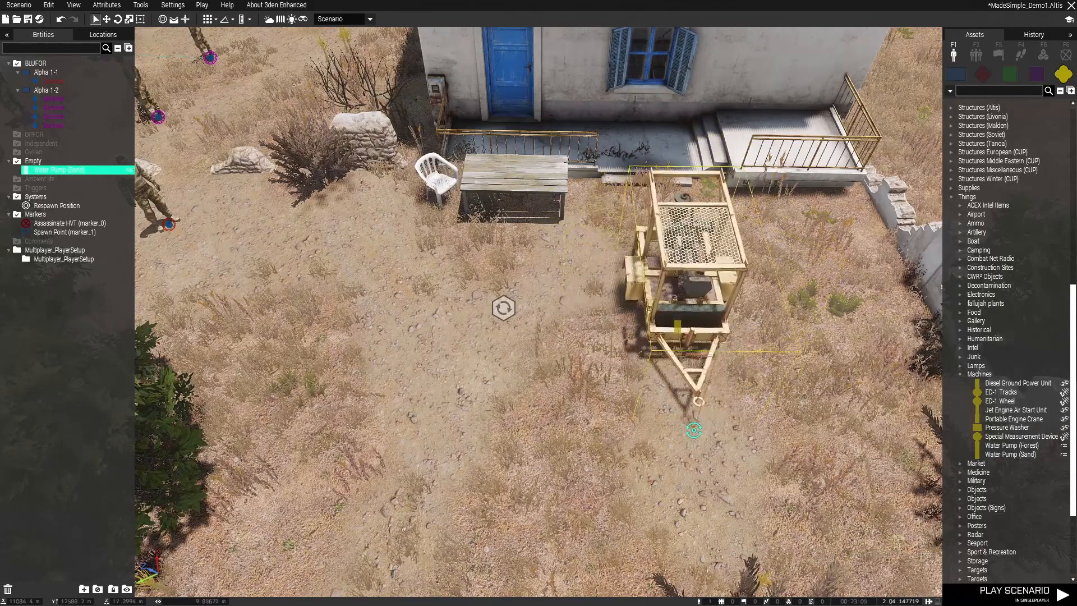
pyautogui.moveTo(687, 345); pyautogui.dragTo(678, 293)
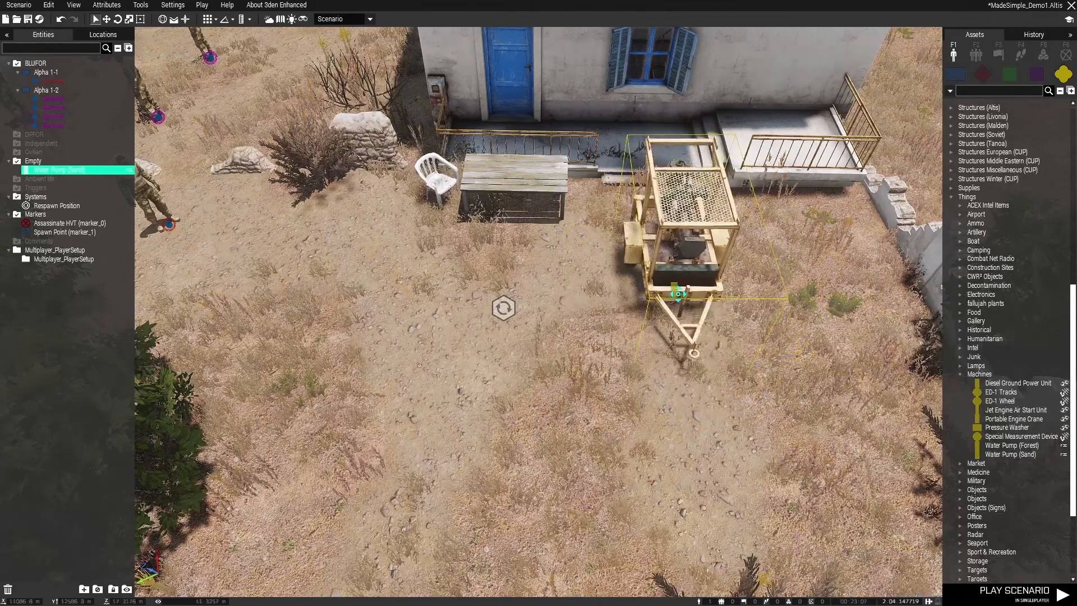
# Enable the Arsenal option in the water pump's equipment storage attributes, apply them and save the scenario
pyautogui.doubleClick(678, 294)
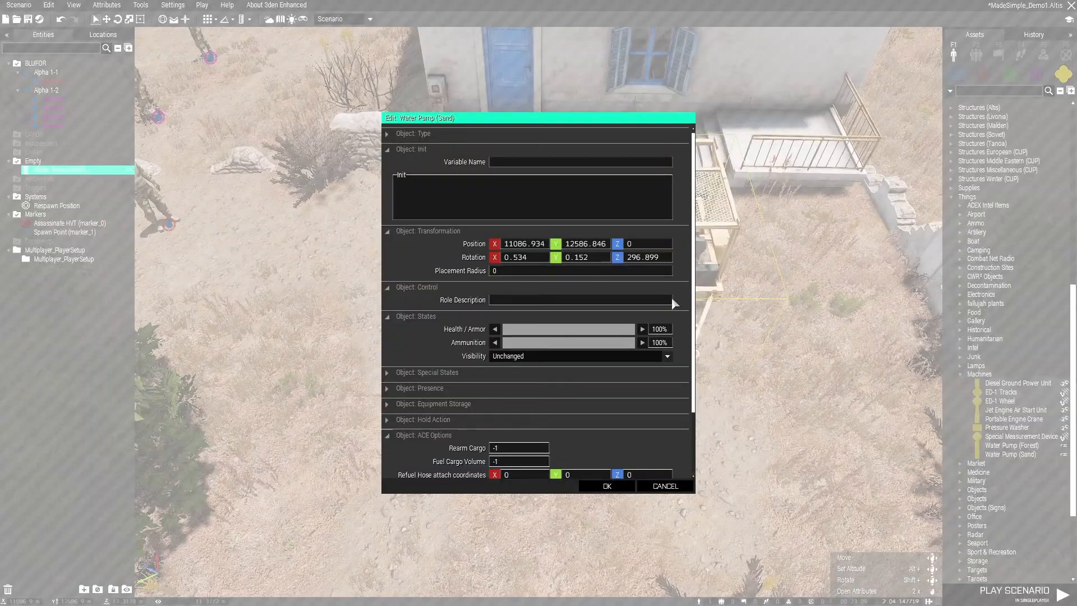
pyautogui.click(455, 439)
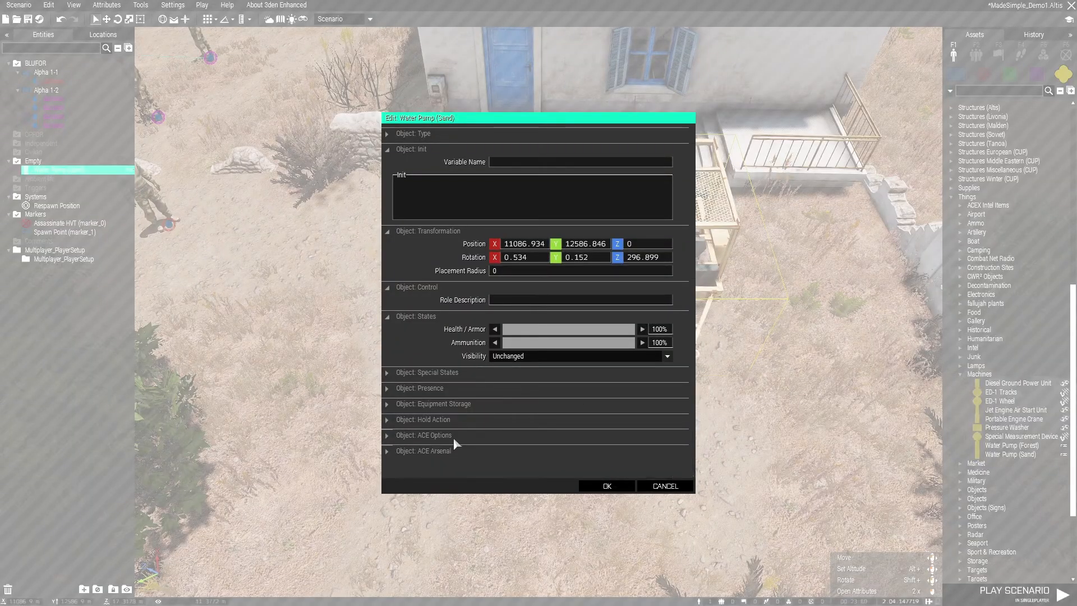
pyautogui.click(420, 406)
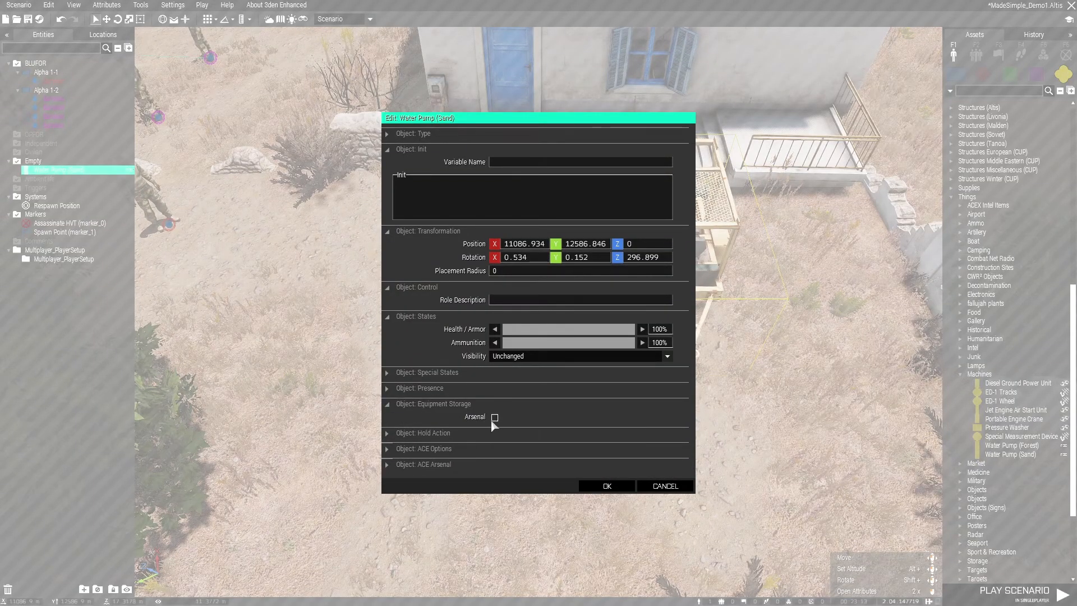
pyautogui.click(590, 484)
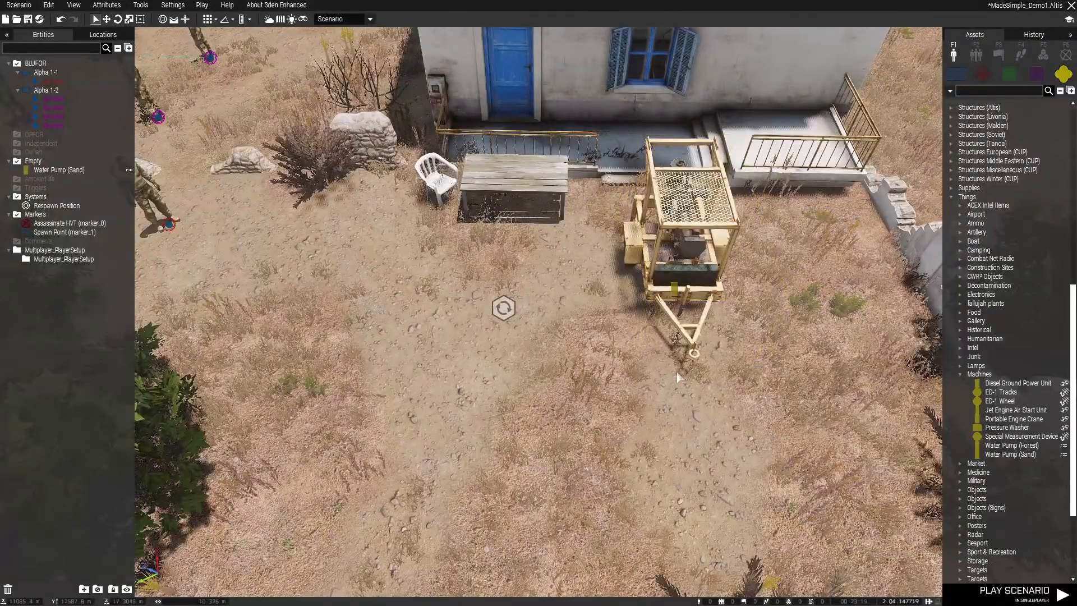
pyautogui.hotkey('ctrl', 's')
# Examine the spawn area and the map between the Spawn Point and the Assassinate HVT marker at the coastal base
pyautogui.scroll(-5, 678, 377)
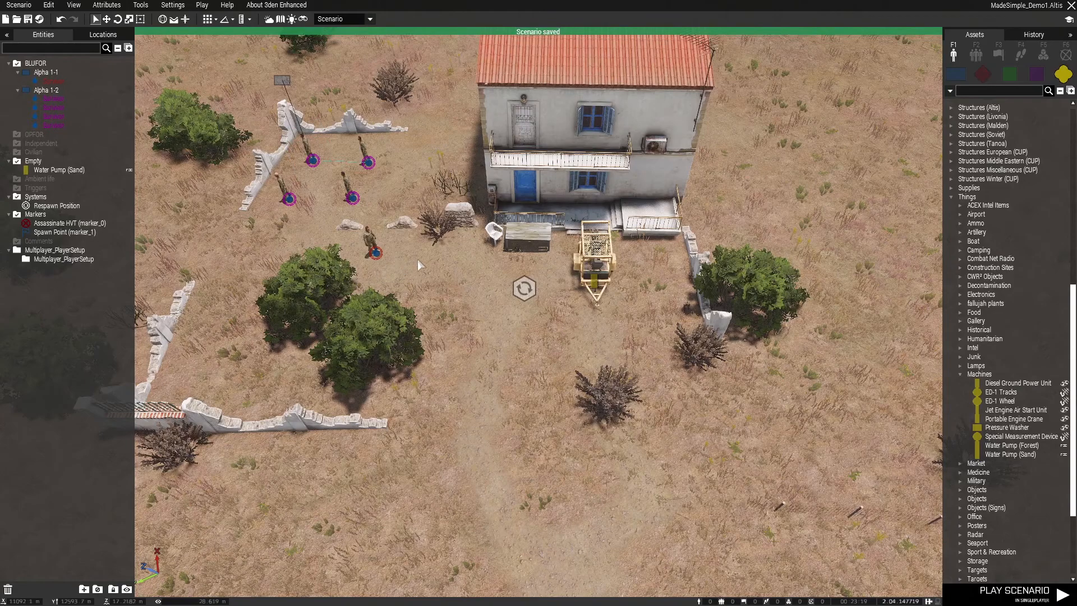
pyautogui.scroll(3, 419, 259)
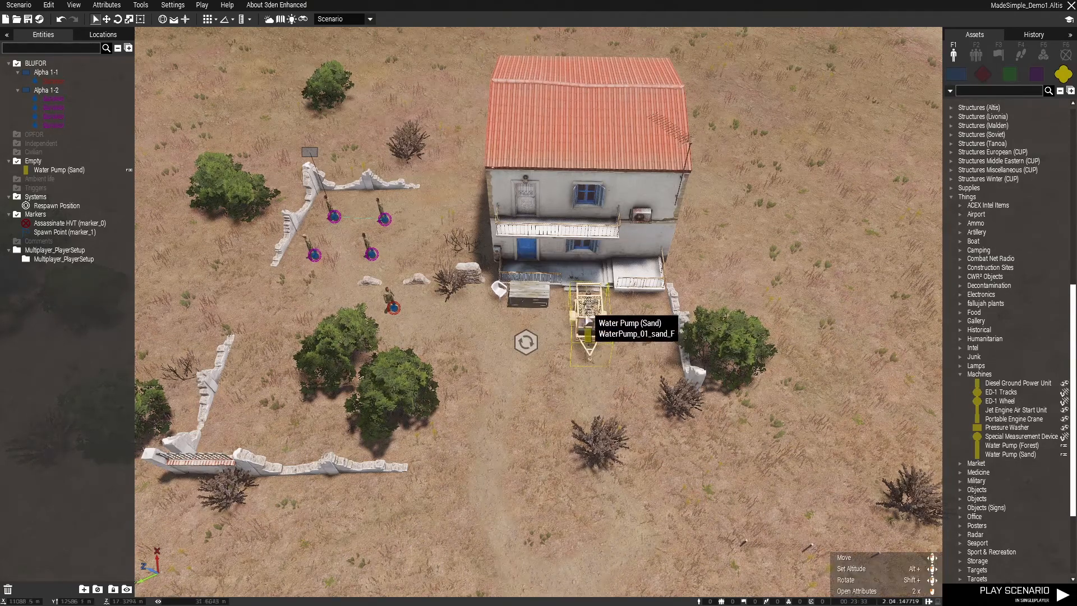
pyautogui.press('m')
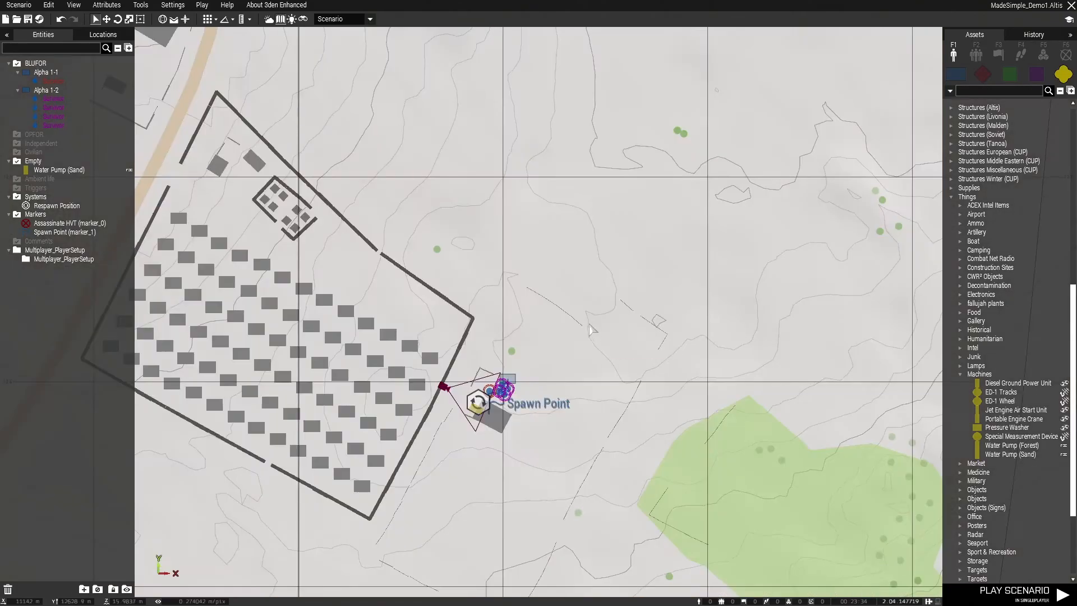
pyautogui.scroll(-3, 394, 331)
pyautogui.scroll(-8, 394, 332)
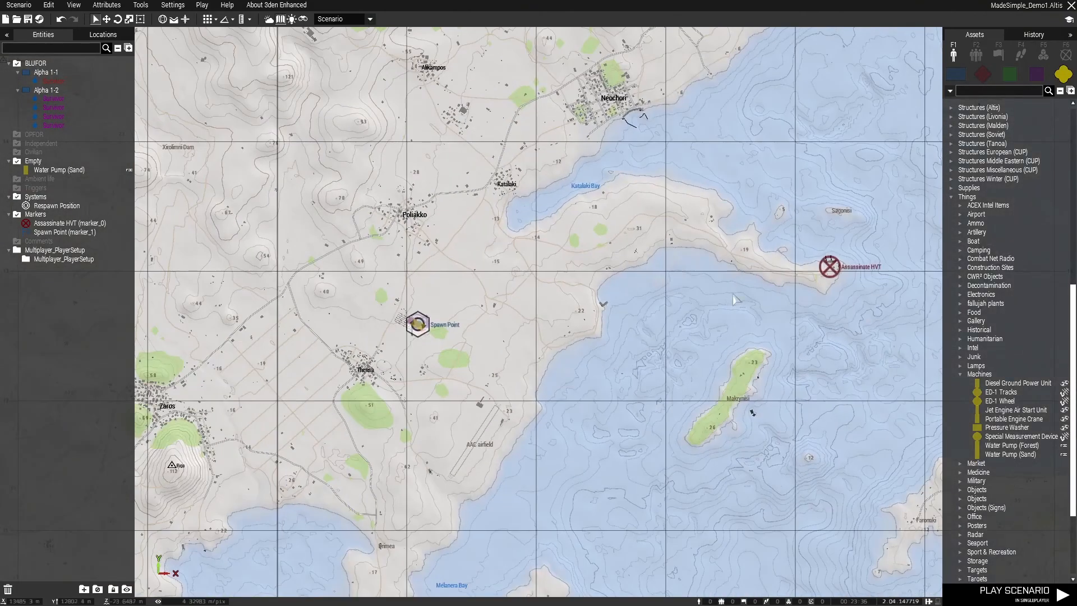
pyautogui.moveTo(860, 290); pyautogui.dragTo(618, 306, button='right')
pyautogui.scroll(5, 595, 287)
pyautogui.scroll(2, 594, 286)
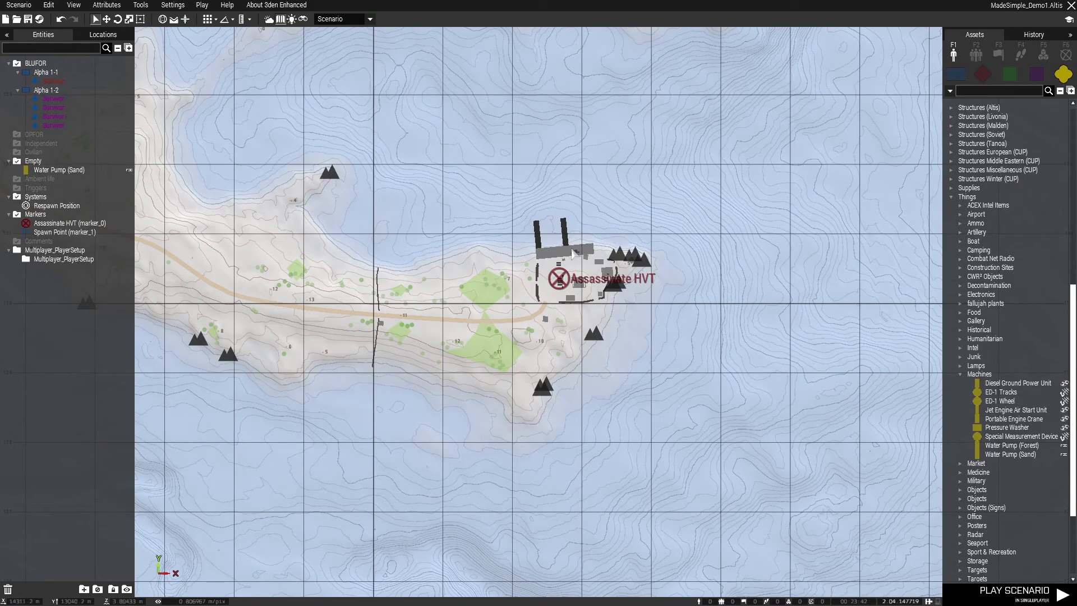
pyautogui.press('m')
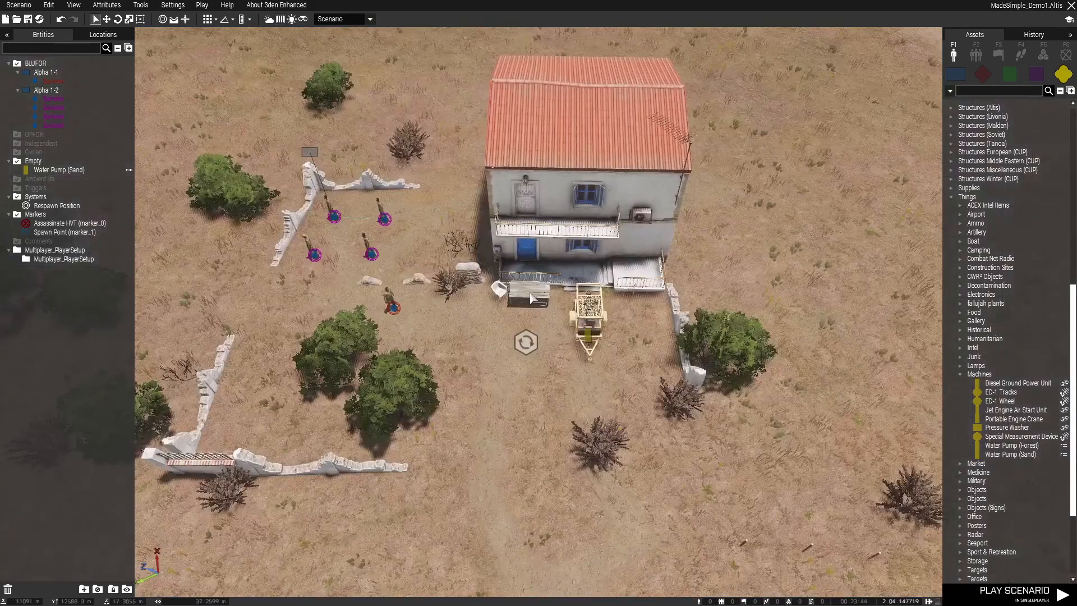
# Measure the distance on the map from the Spawn Point to the Assassinate HVT marker and review the route between them
pyautogui.press('m')
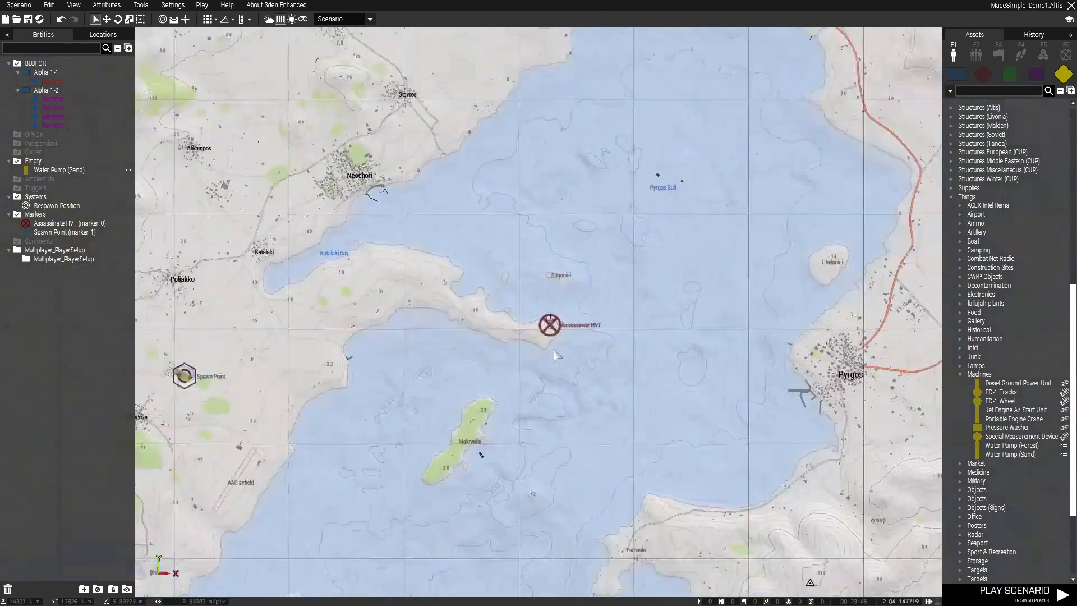
pyautogui.scroll(3, 406, 377)
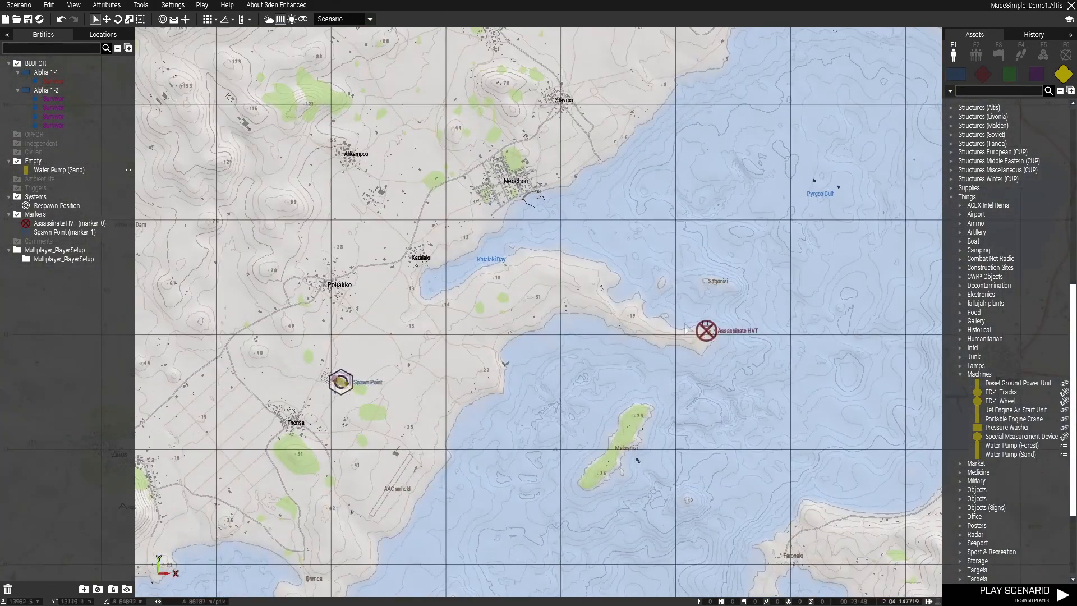
pyautogui.scroll(5, 354, 403)
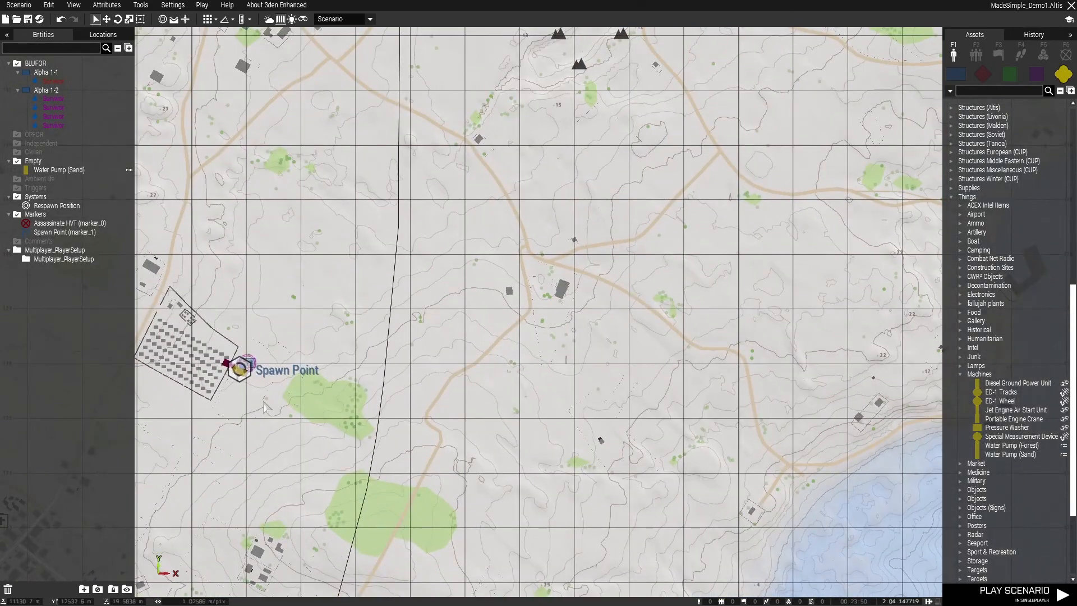
pyautogui.rightClick(241, 386)
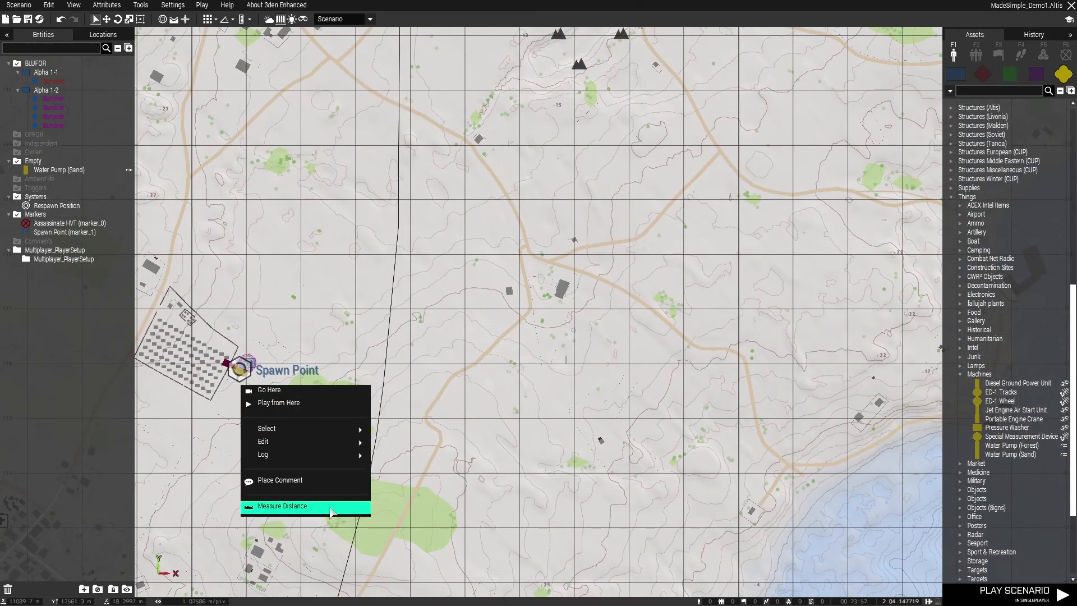
pyautogui.click(307, 507)
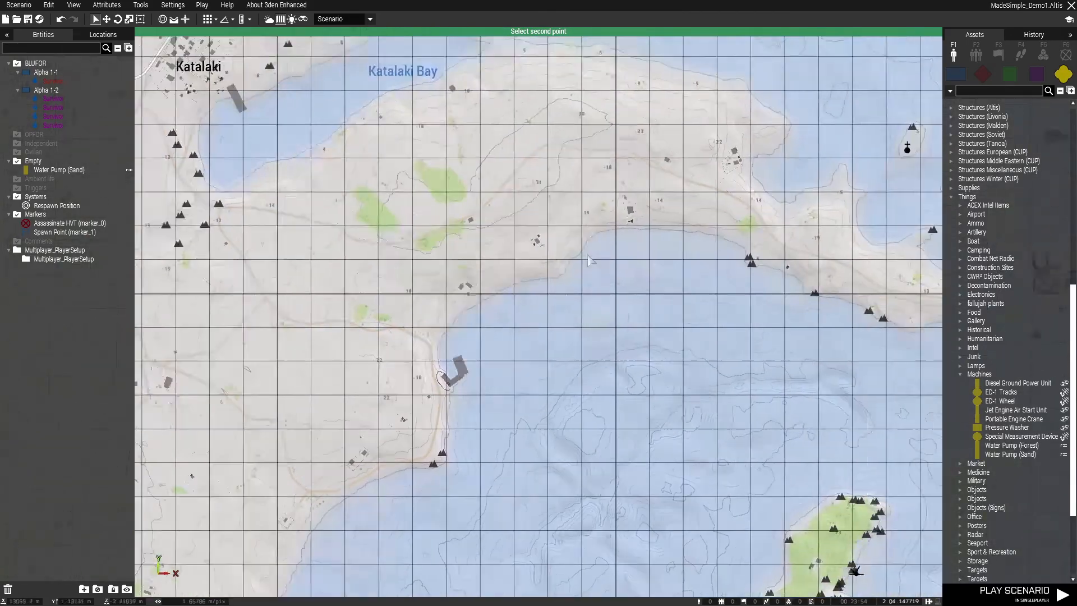
pyautogui.moveTo(587, 261); pyautogui.dragTo(308, 319, button='right')
pyautogui.scroll(2, 764, 339)
pyautogui.rightClick(763, 355)
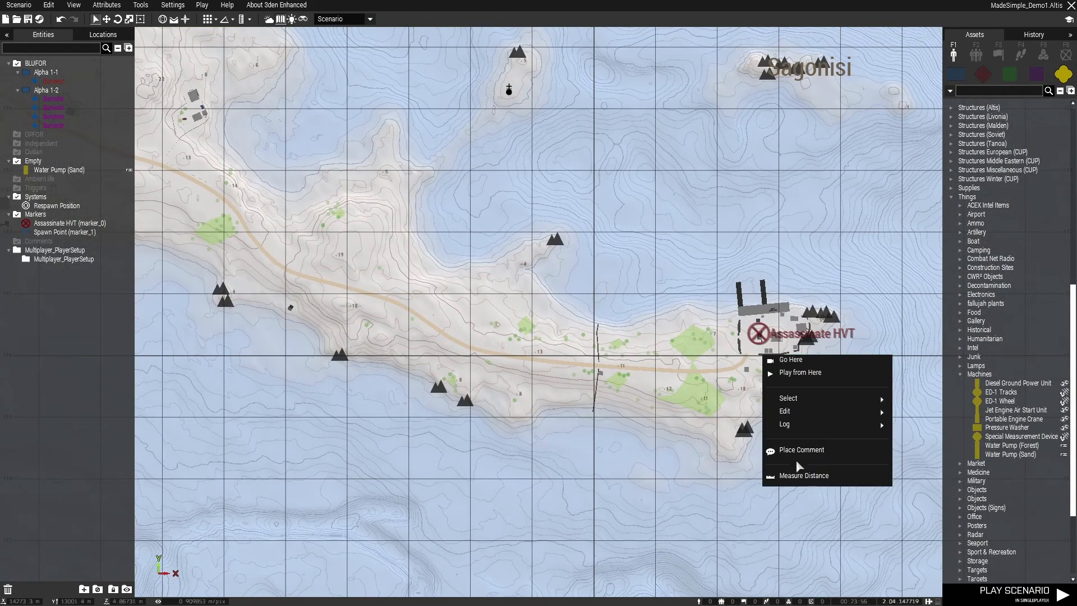
pyautogui.click(791, 478)
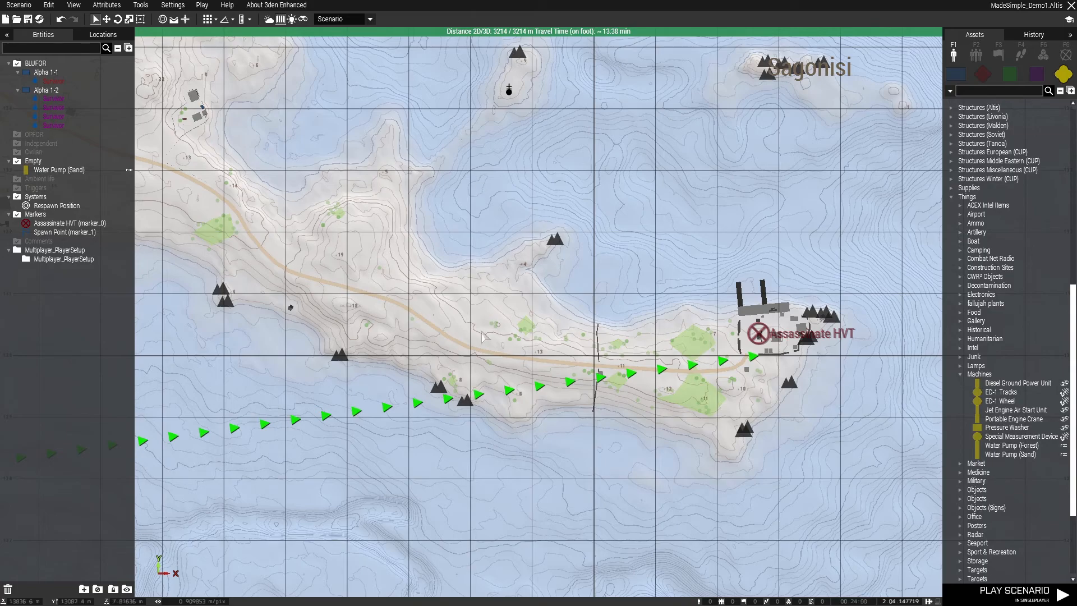
pyautogui.scroll(-3, 433, 338)
pyautogui.moveTo(278, 378); pyautogui.dragTo(608, 269, button='right')
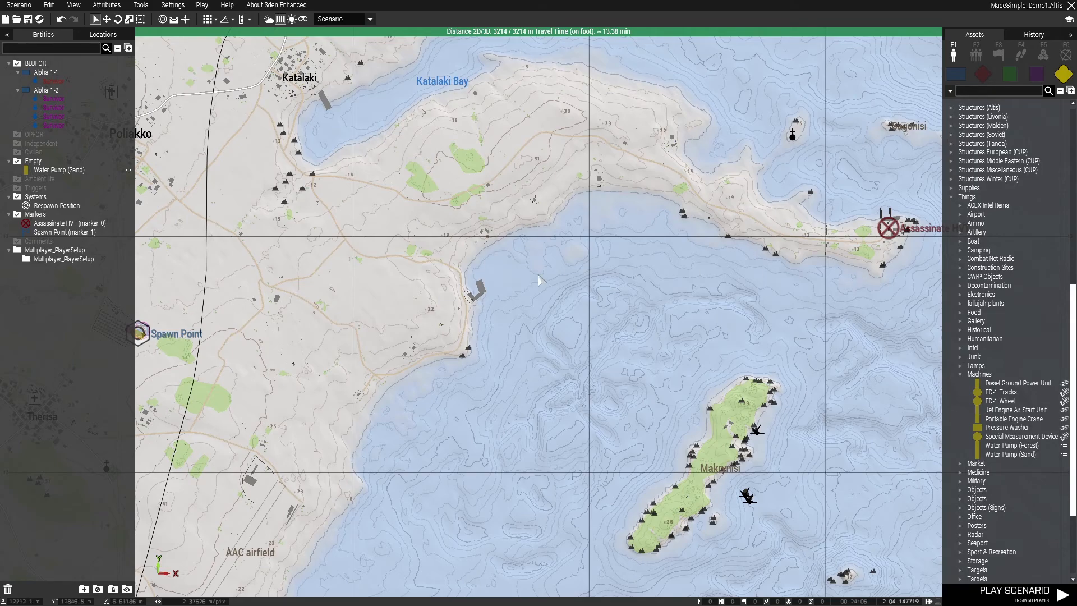
pyautogui.press('m')
# Return to the spawn area and show the BLUFOR object list with all of its faction categories collapsed
pyautogui.moveTo(534, 264); pyautogui.dragTo(609, 272, button='right')
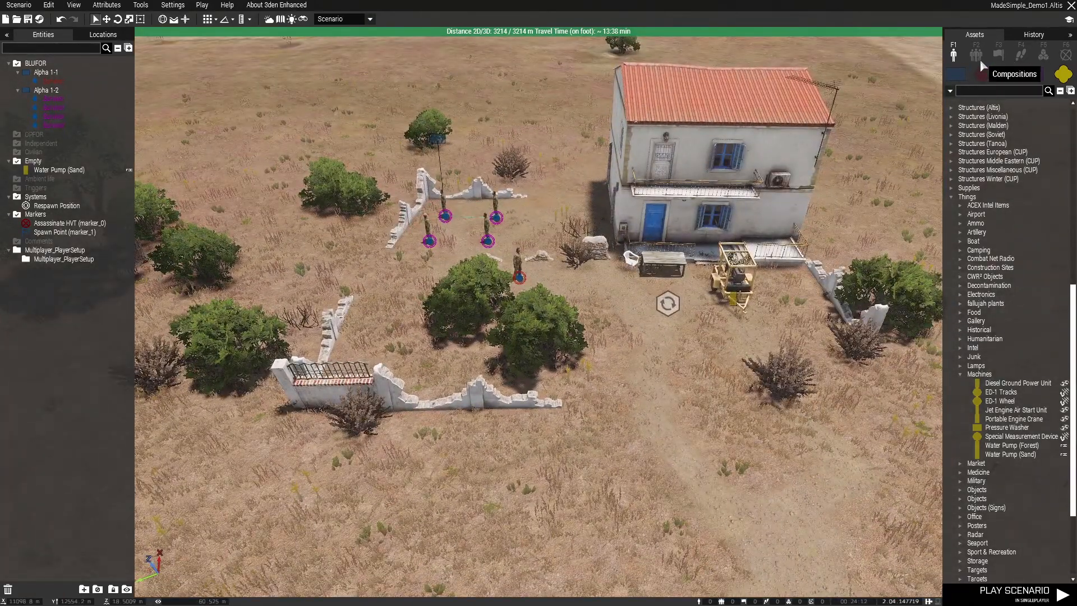
pyautogui.click(1019, 54)
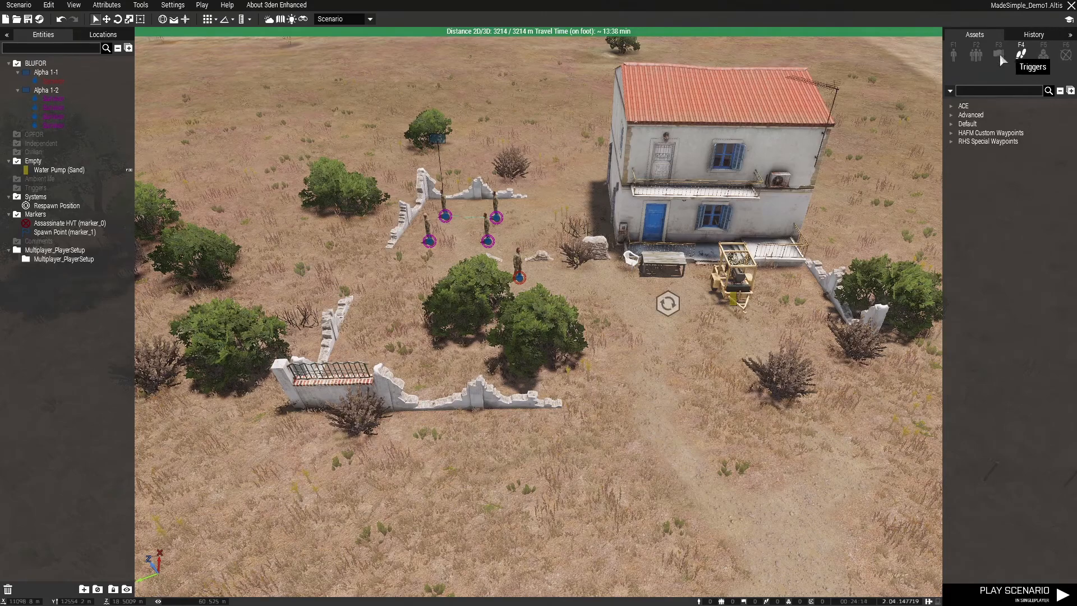
pyautogui.click(955, 55)
pyautogui.click(956, 74)
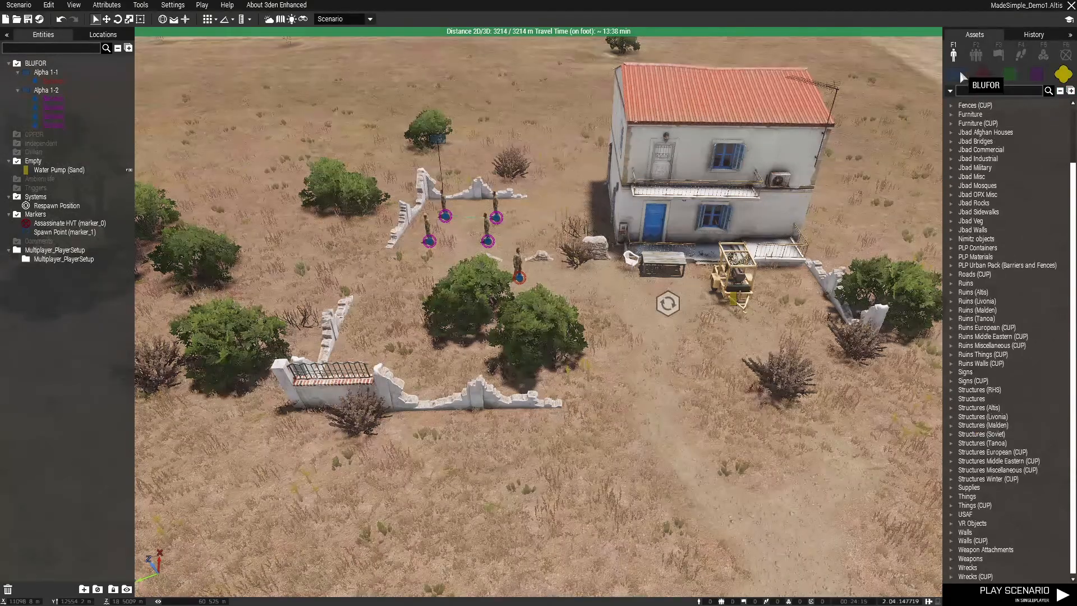
pyautogui.click(1061, 91)
pyautogui.scroll(3, 1035, 224)
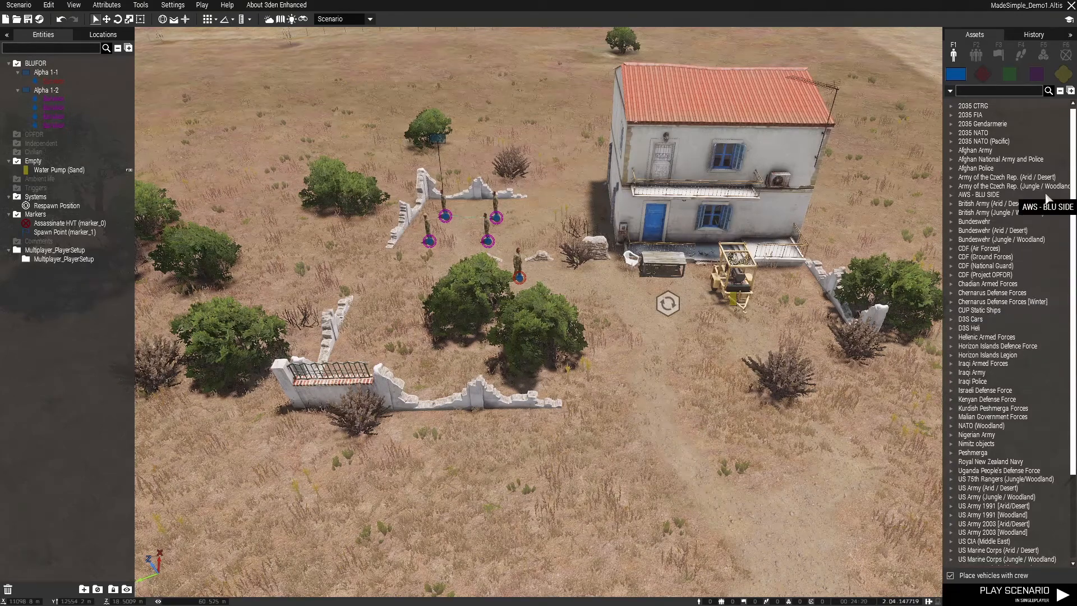
# Browse the 2035 NATO category and the cars of USA (Army - W) for a suitable transport vehicle
pyautogui.click(953, 134)
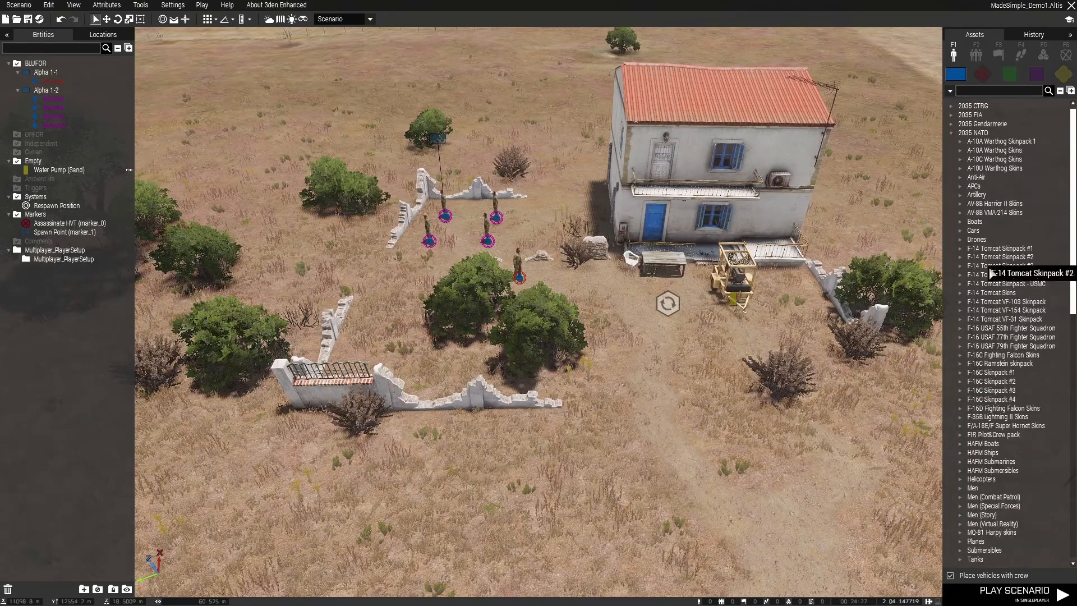
pyautogui.click(953, 134)
pyautogui.scroll(-10, 982, 452)
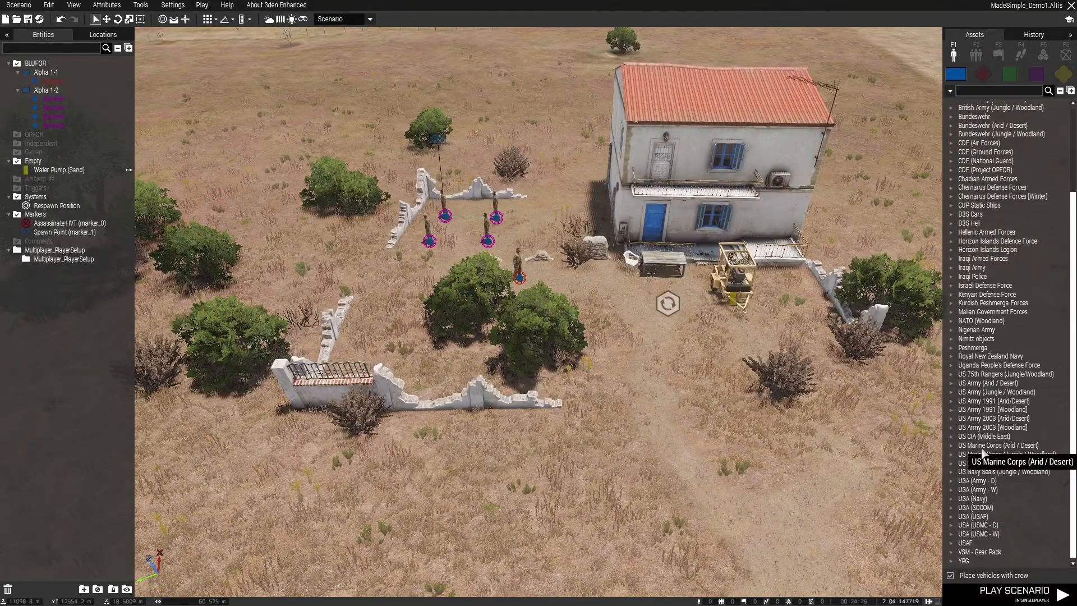
pyautogui.click(952, 490)
pyautogui.scroll(-3, 988, 494)
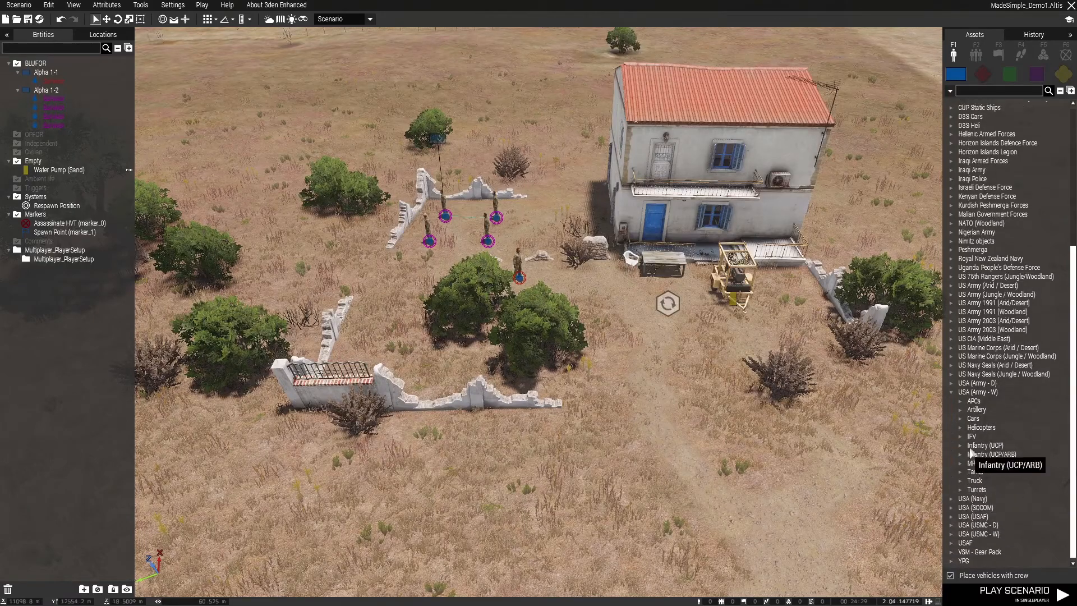
pyautogui.click(961, 419)
pyautogui.scroll(-5, 971, 432)
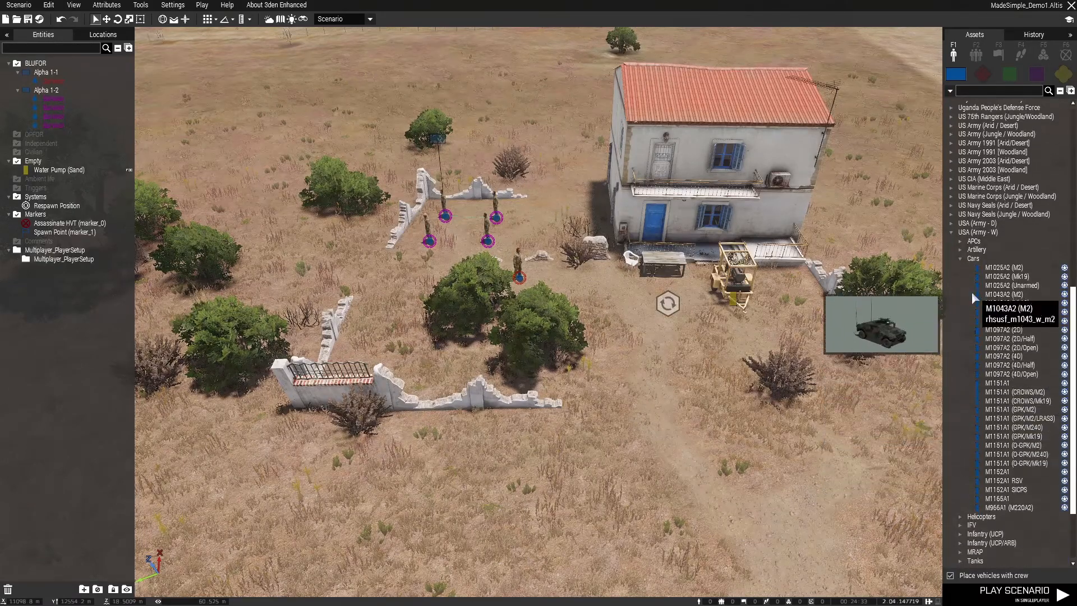
# Close the USA (Army - W) category and list the cars of USA (Army - D) instead
pyautogui.click(953, 233)
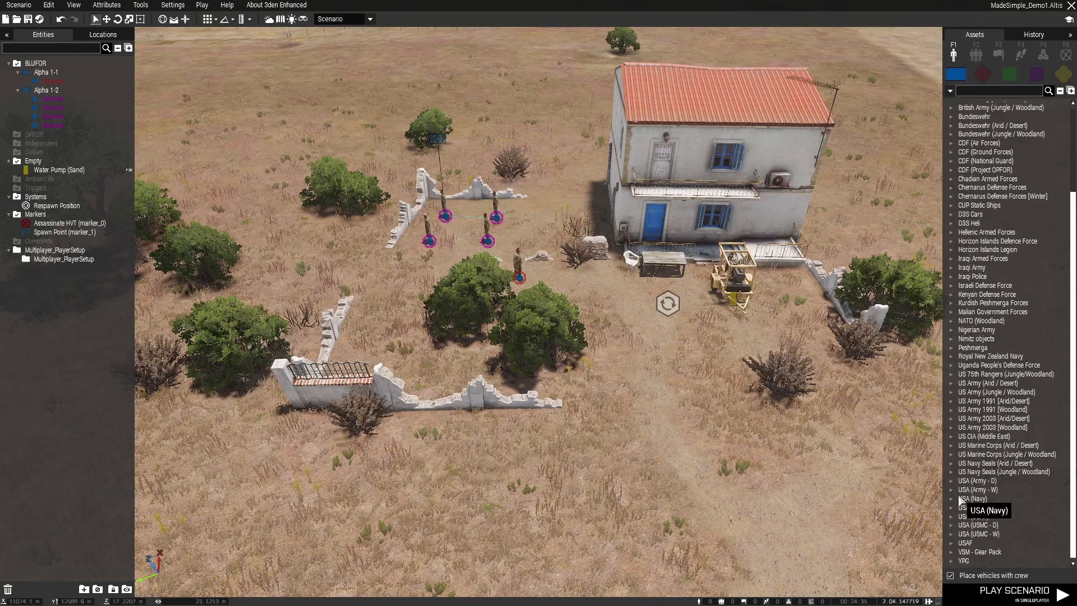
pyautogui.click(952, 481)
pyautogui.scroll(-4, 955, 490)
pyautogui.click(960, 409)
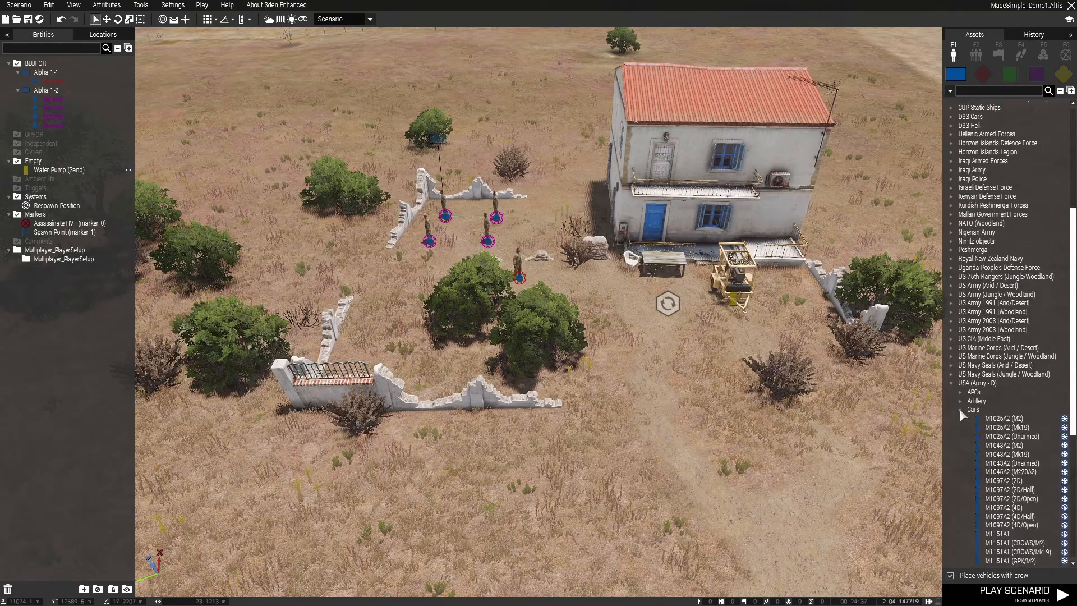
pyautogui.scroll(-8, 988, 438)
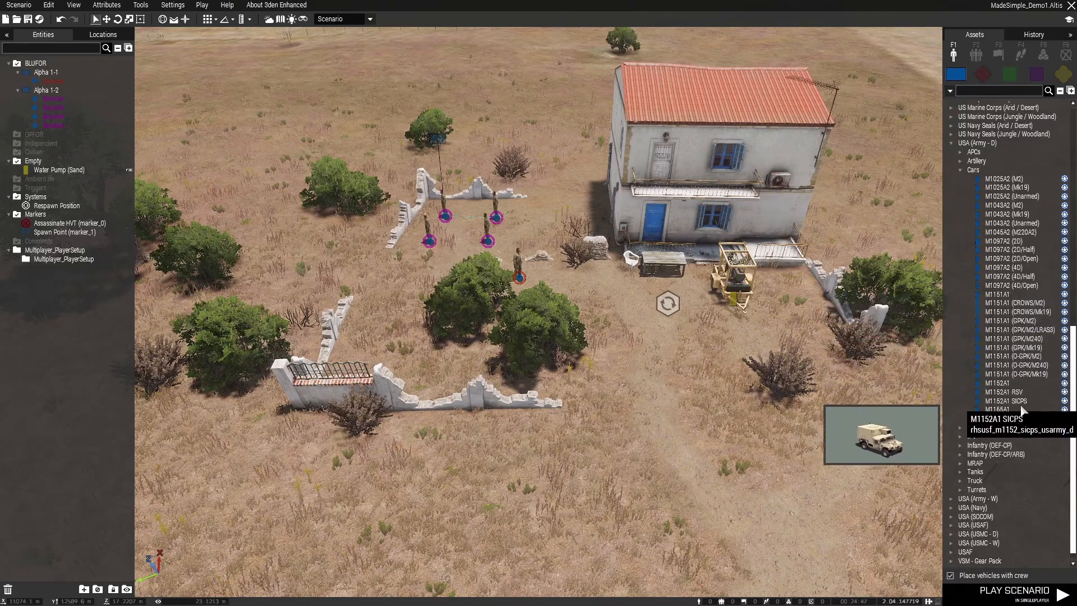
# Try placing a crewed M1151A1 between the house and the fence, and delete it
pyautogui.click(1014, 294)
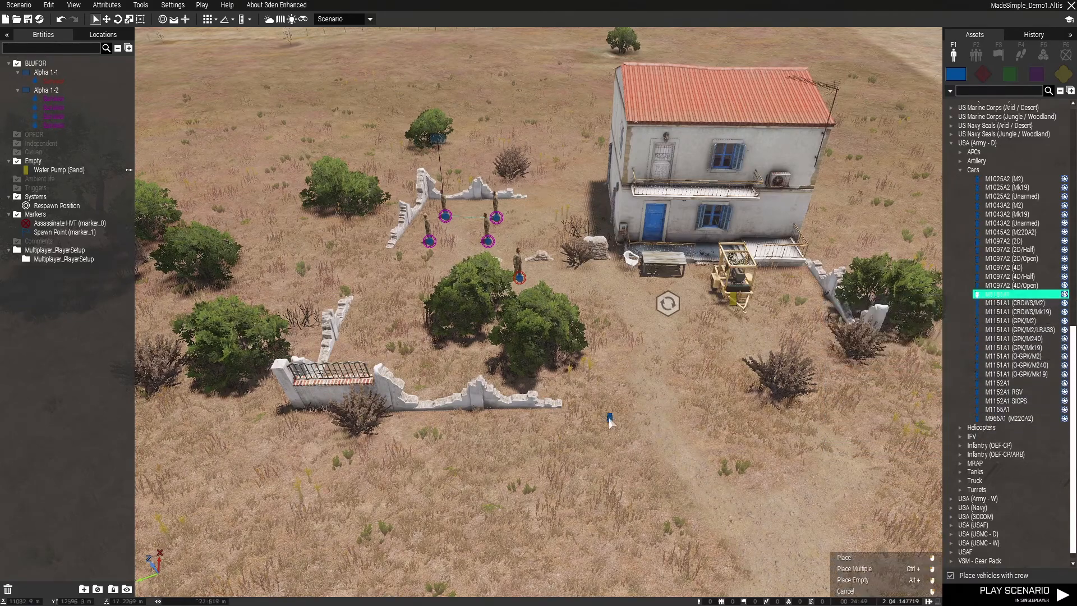
pyautogui.press('s')
pyautogui.moveTo(628, 411)
pyautogui.mouseDown(button='right')
pyautogui.moveTo(649, 399)
pyautogui.moveTo(632, 413)
pyautogui.mouseUp(button='right')
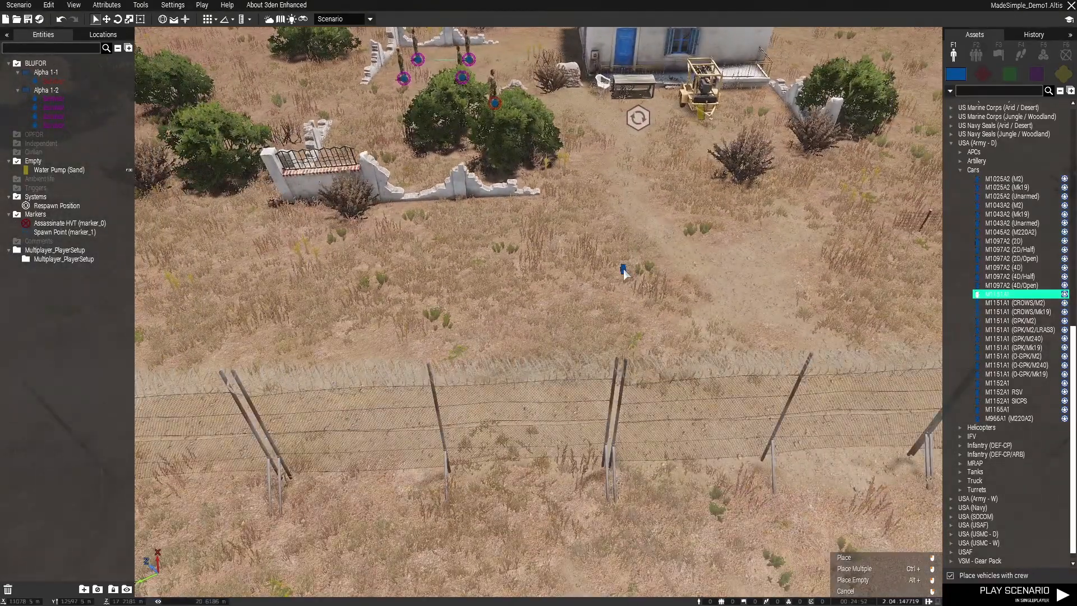
pyautogui.click(624, 270)
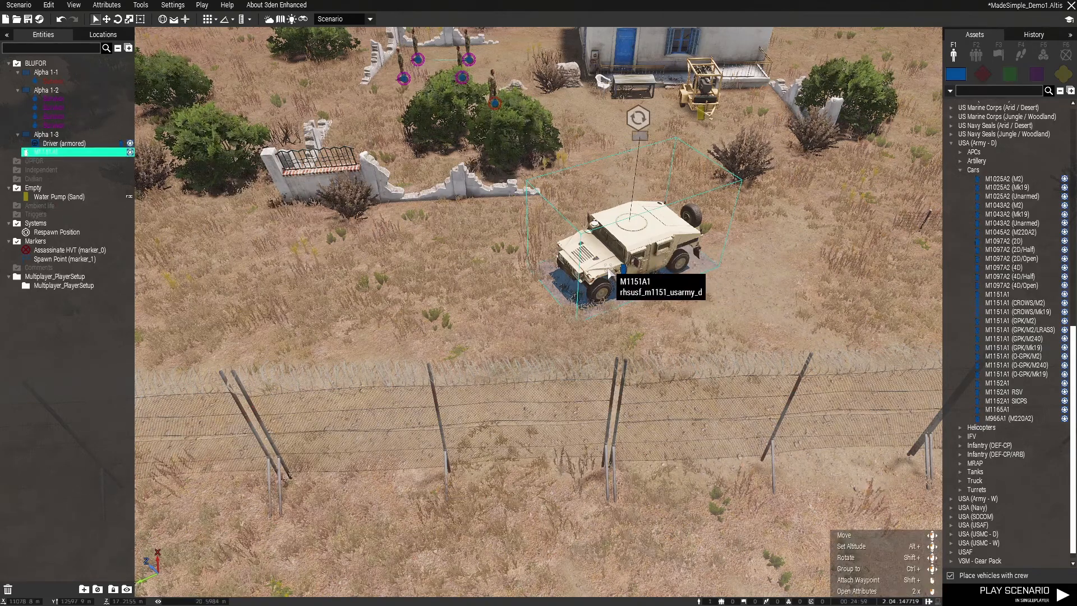
pyautogui.press('Delete')
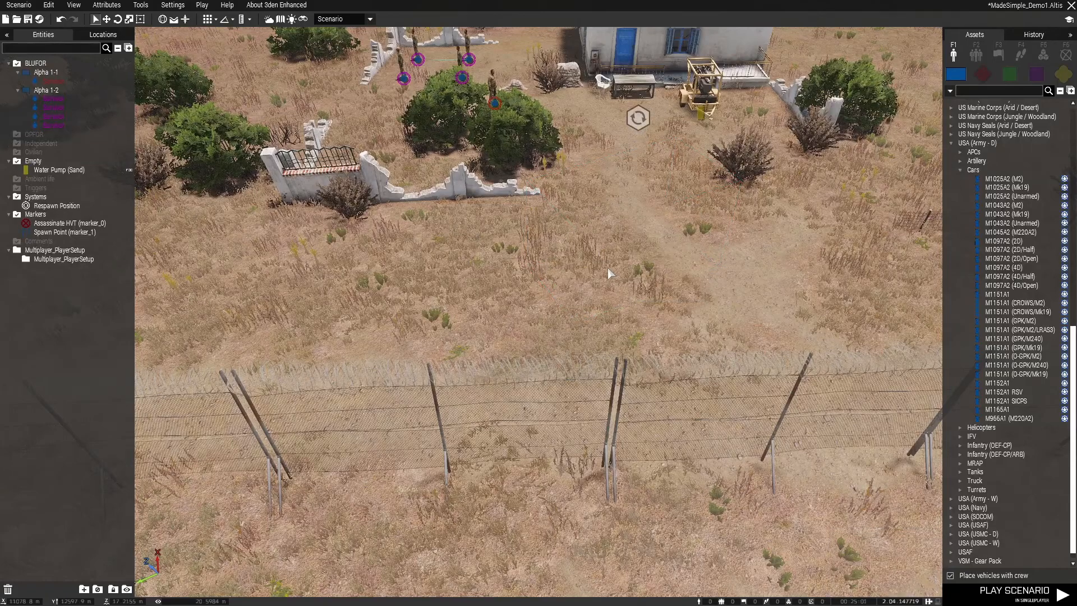
# Place an empty M1151A1 in front of the house, beside the end of the broken wall
pyautogui.scroll(-2, 659, 309)
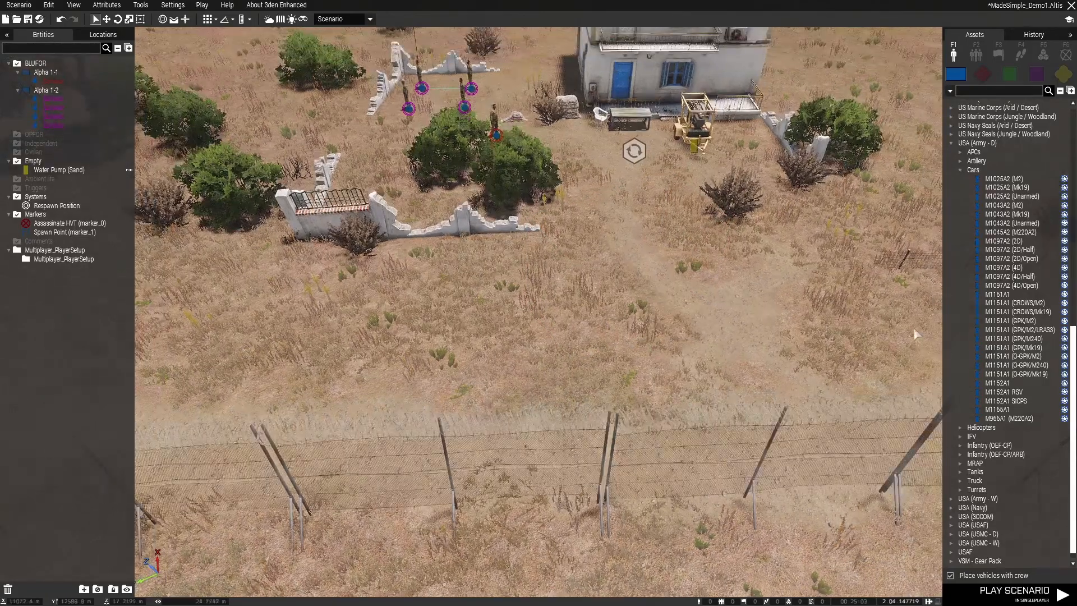
pyautogui.click(1001, 297)
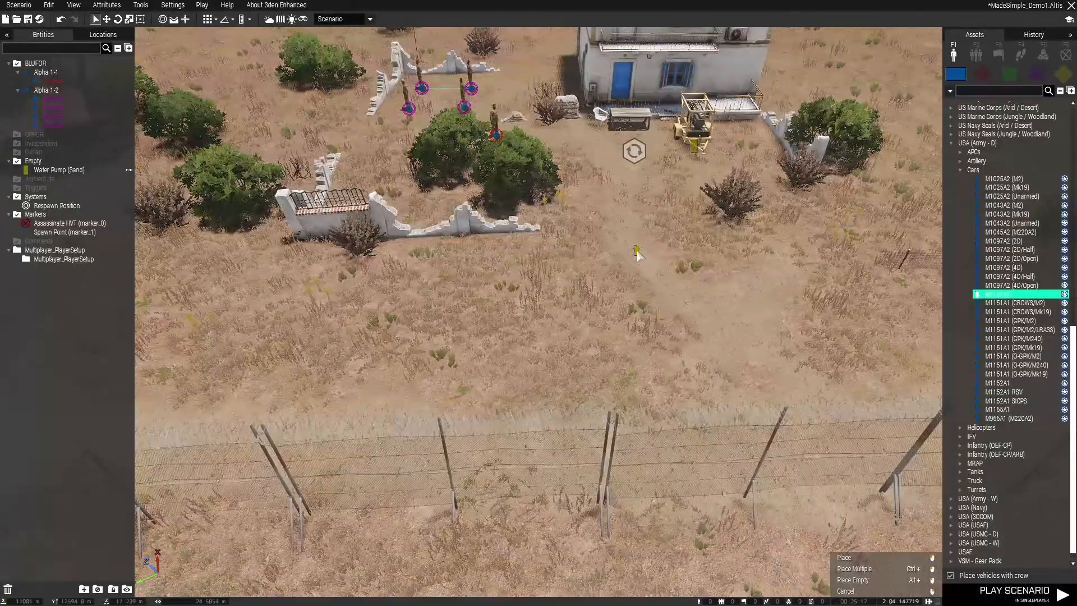
pyautogui.scroll(5, 636, 254)
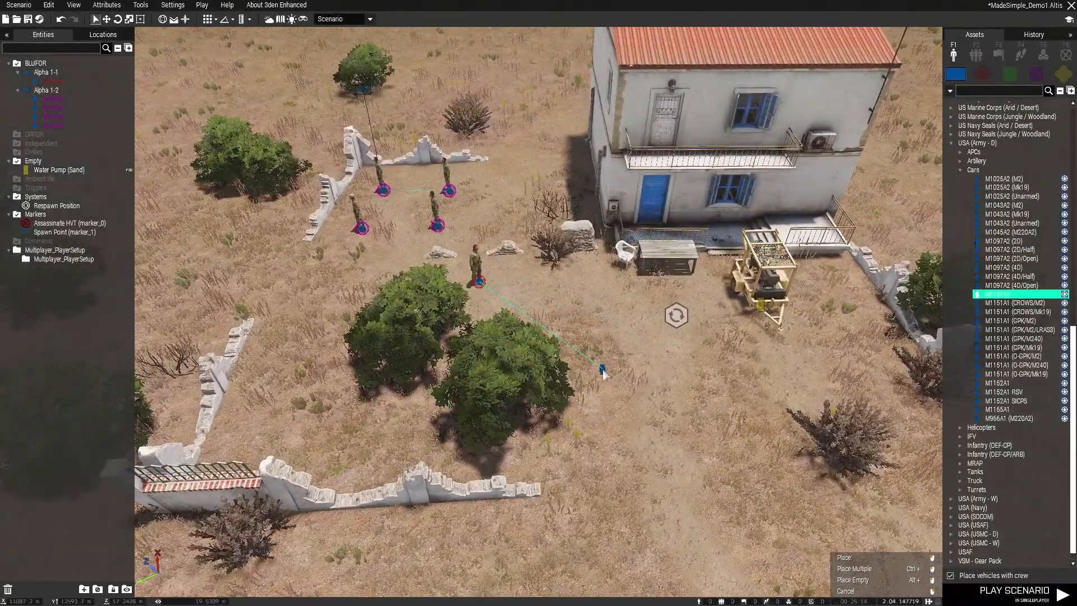
pyautogui.scroll(1, 603, 372)
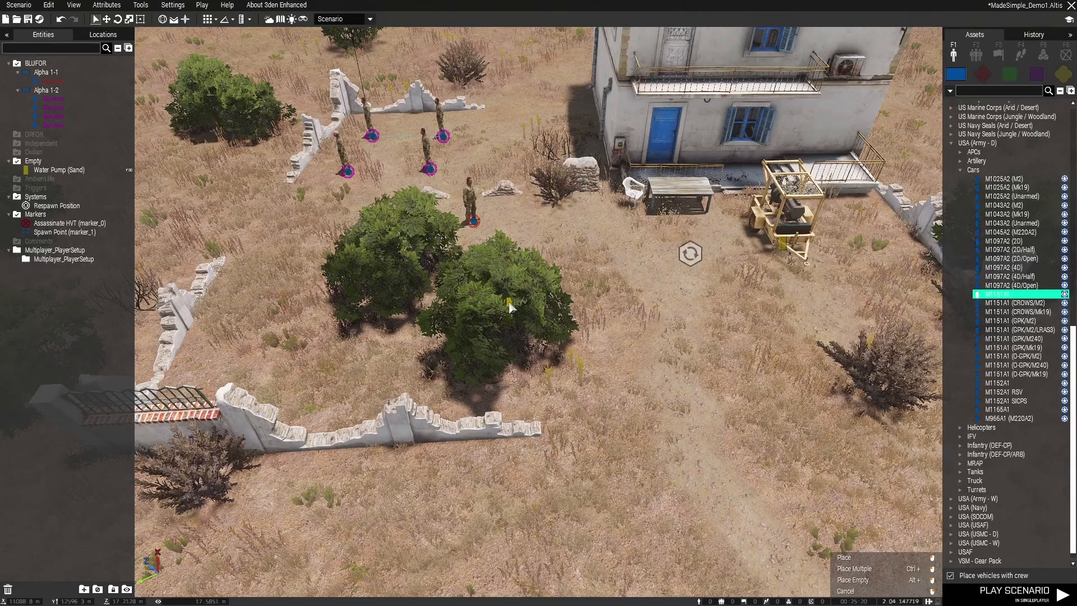
pyautogui.click(668, 432)
pyautogui.scroll(-3, 849, 427)
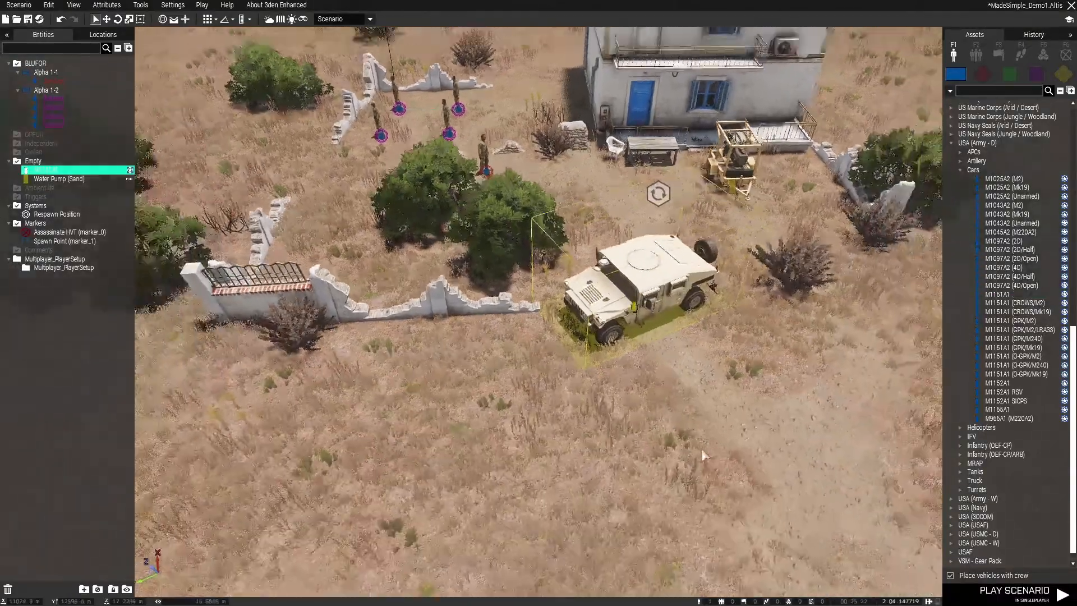
# Turn off placing vehicles with crew and place a second M1151A1 near the first one
pyautogui.click(951, 575)
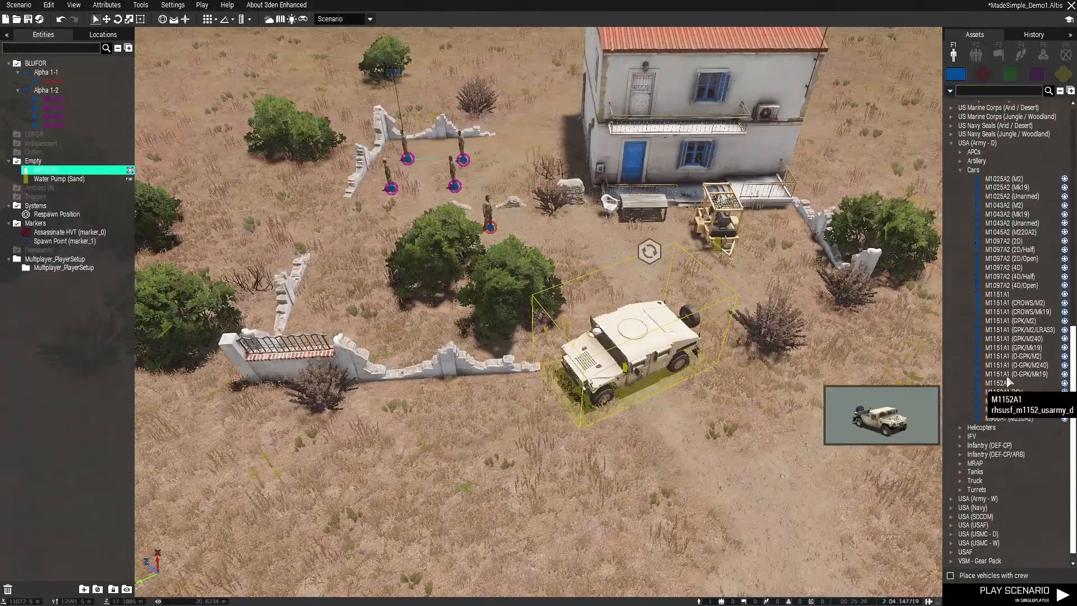
pyautogui.click(1014, 295)
pyautogui.click(823, 428)
# Try placing an uncrewed M1151A1 (O-GPK/M2) next to the other vehicles, and delete it
pyautogui.click(1047, 359)
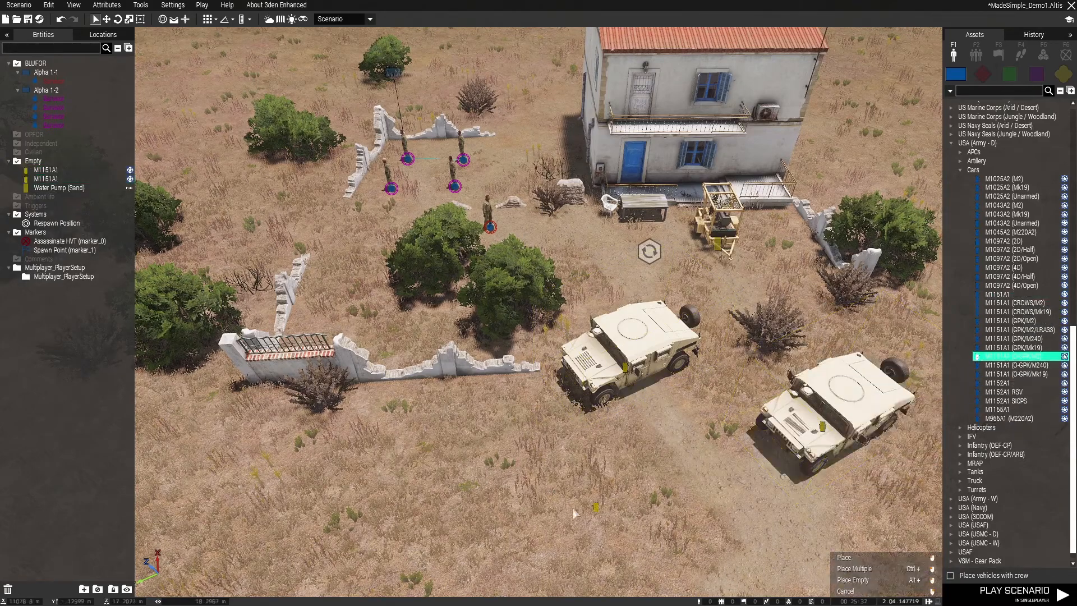
pyautogui.click(479, 466)
pyautogui.press('w')
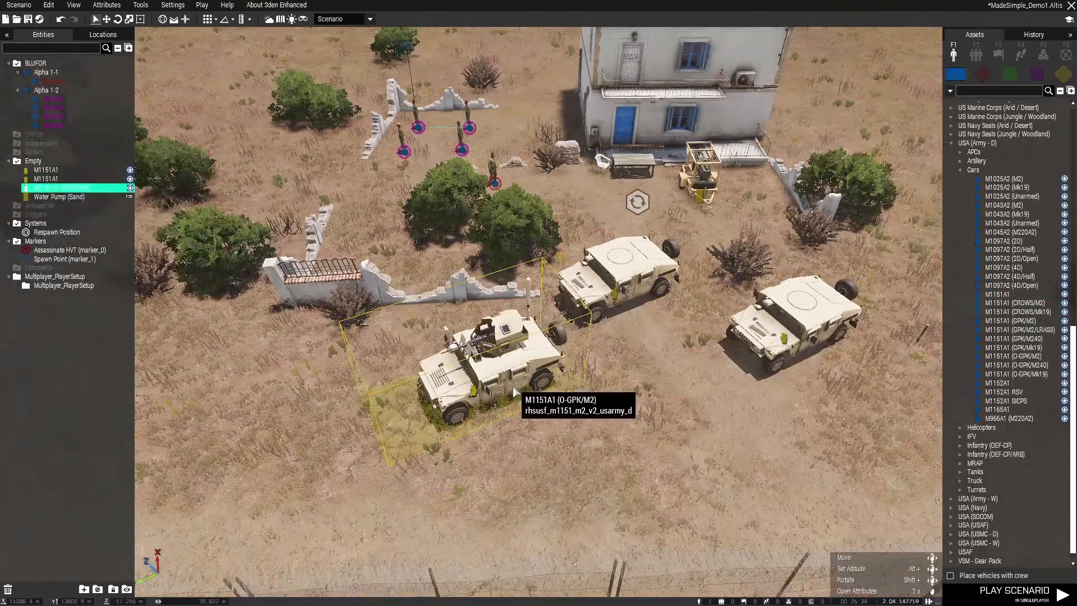
pyautogui.press('Delete')
# Move the second M1151A1 closer to the first so that the two vehicles stand side by side
pyautogui.moveTo(790, 352); pyautogui.dragTo(724, 350)
pyautogui.moveTo(623, 385); pyautogui.dragTo(664, 251, button='right')
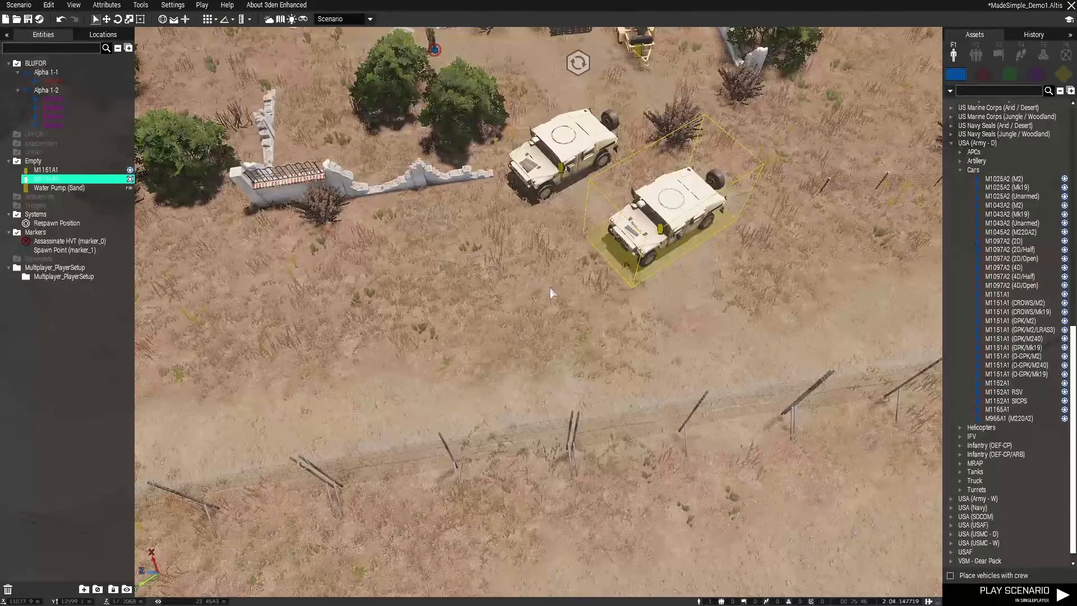
pyautogui.press('s')
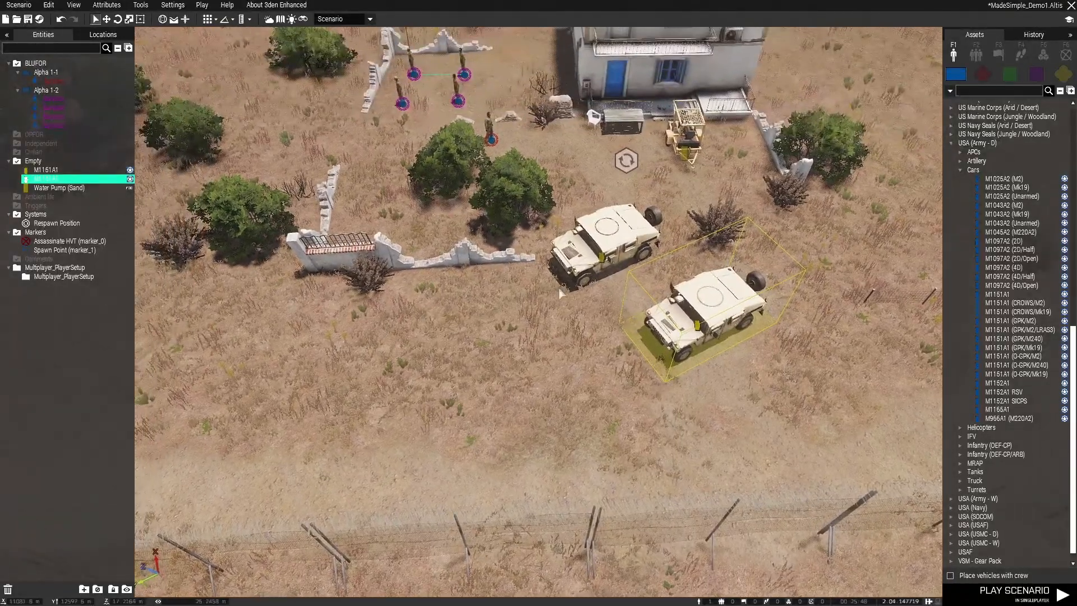
# Clear the equipment storage of both M1151A1 vehicles together, apply the attributes and save the scenario
pyautogui.keyDown('ctrl'); pyautogui.click(595, 247); pyautogui.keyUp('ctrl')
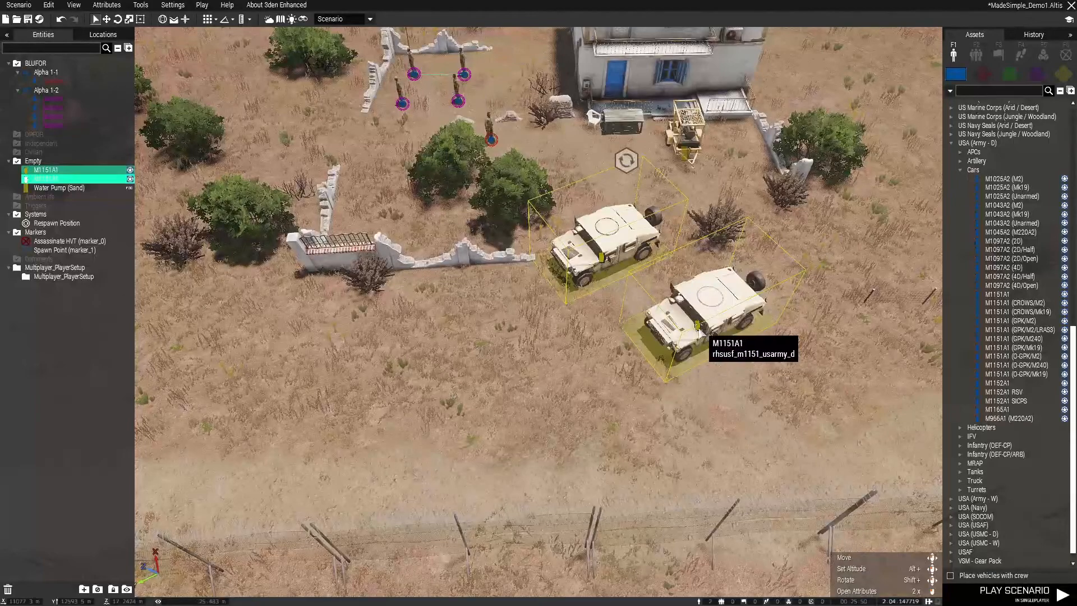
pyautogui.rightClick(700, 328)
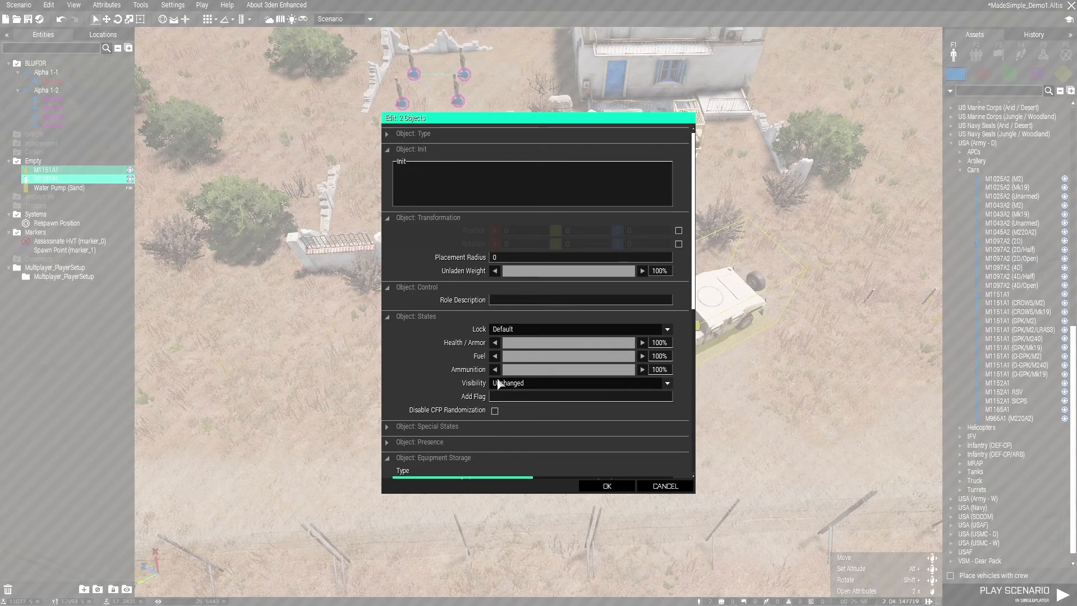
pyautogui.scroll(-5, 497, 359)
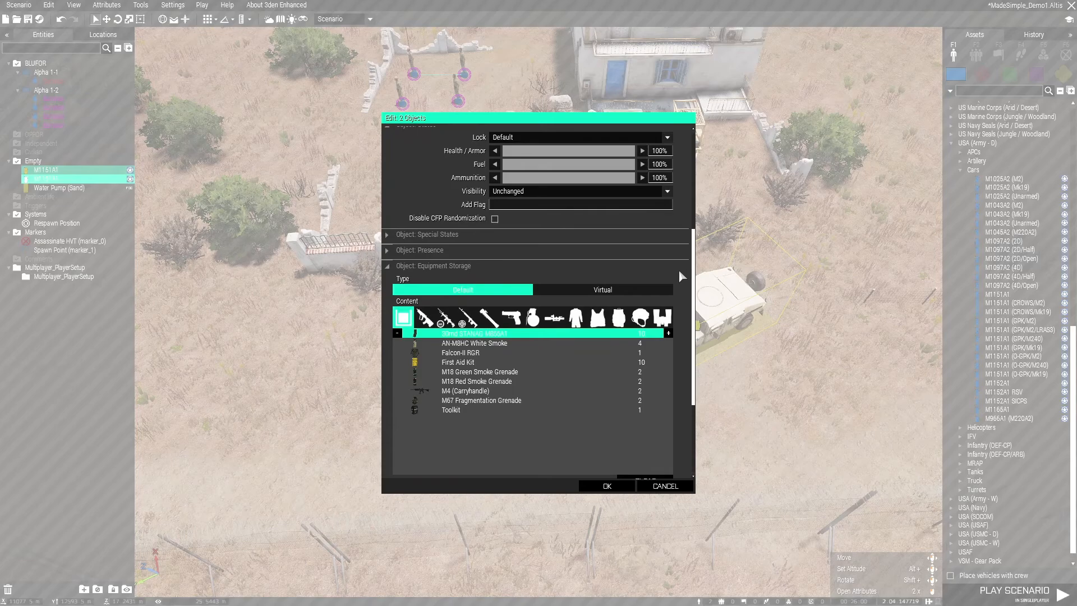
pyautogui.scroll(-1, 681, 272)
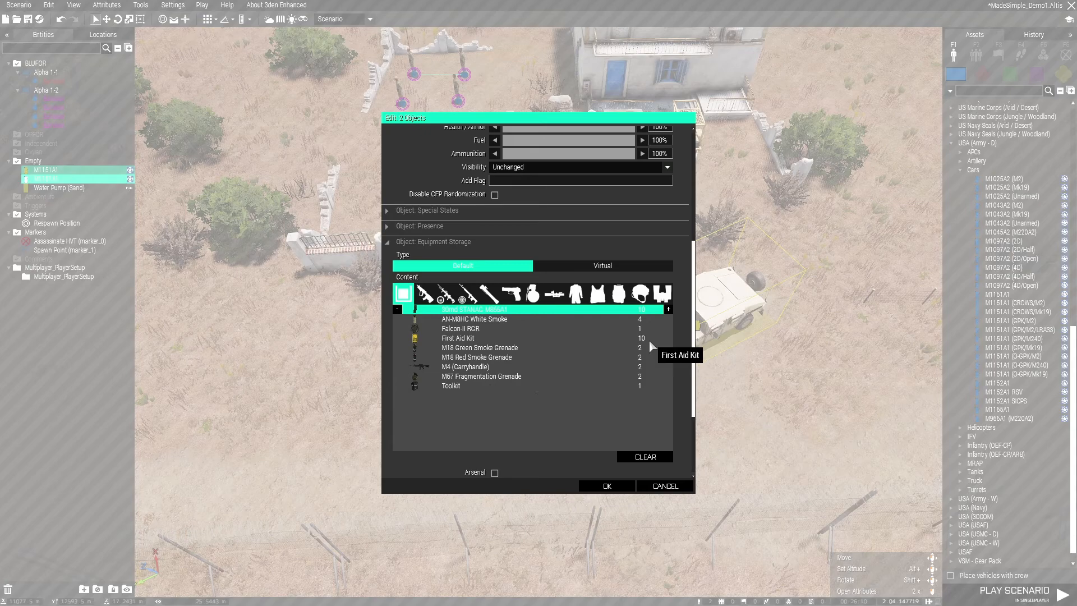
pyautogui.click(626, 457)
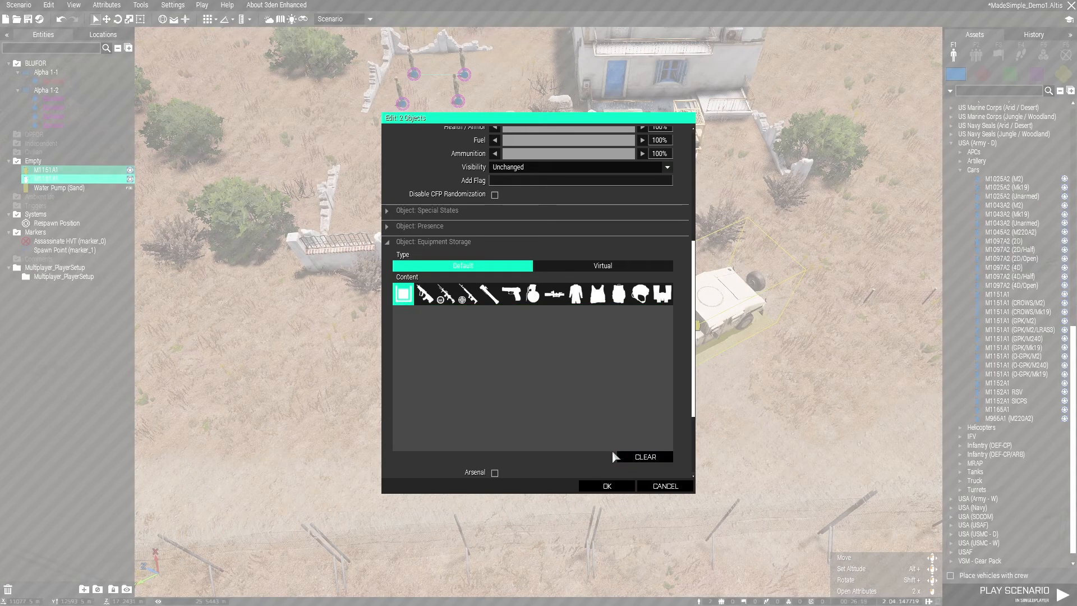
pyautogui.click(601, 487)
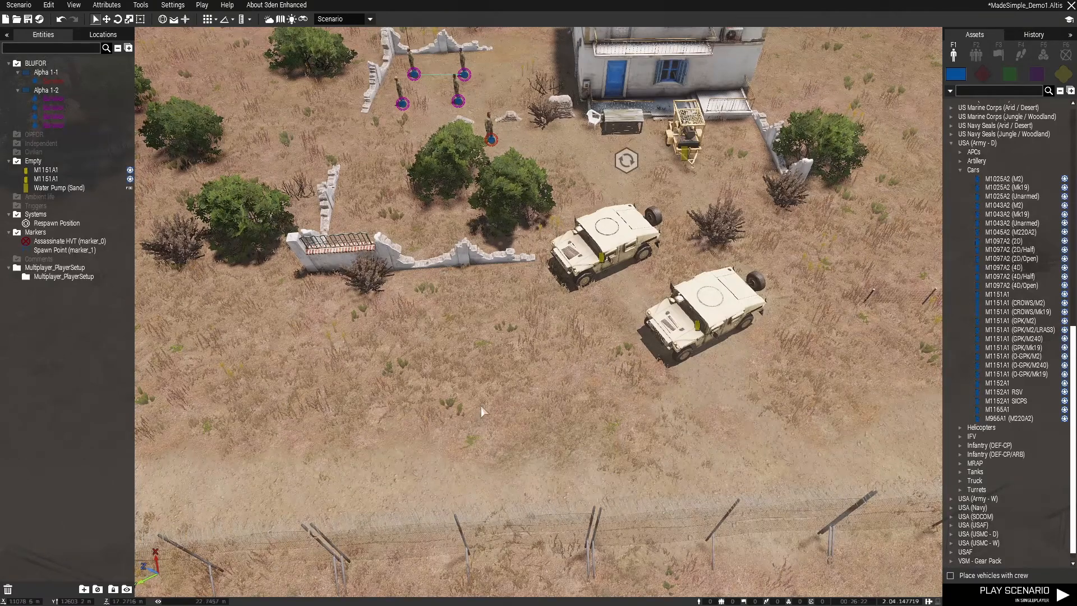
pyautogui.hotkey('ctrl', 's')
# Review the spawn area and bring the 3D view to the coastal base at the Assassinate HVT marker
pyautogui.moveTo(568, 392); pyautogui.dragTo(637, 360, button='right')
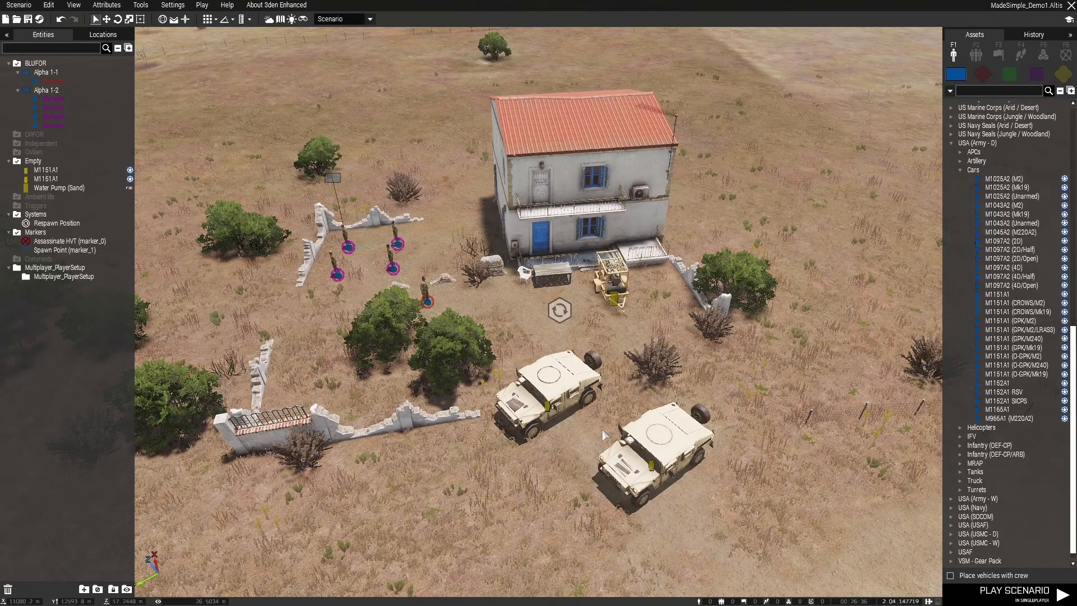
pyautogui.press('m')
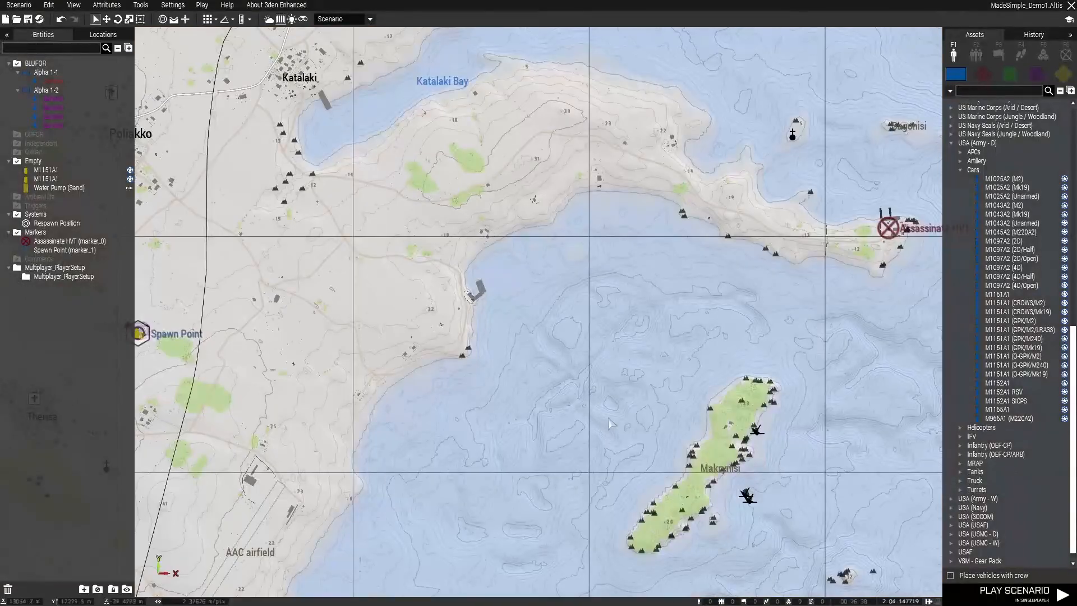
pyautogui.moveTo(735, 305); pyautogui.dragTo(452, 357, button='right')
pyautogui.scroll(6, 533, 281)
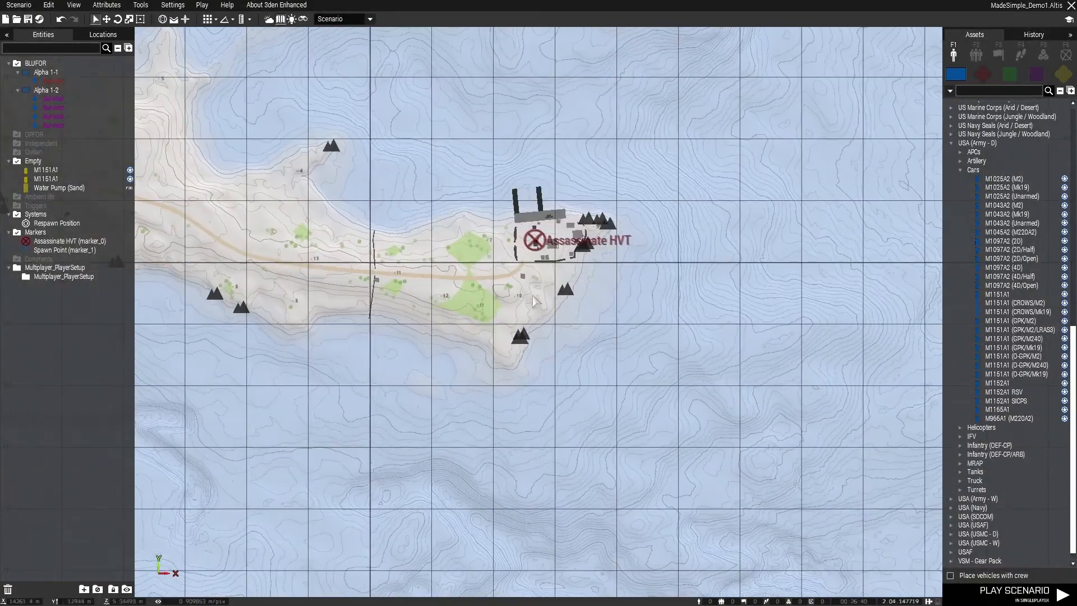
pyautogui.press('m')
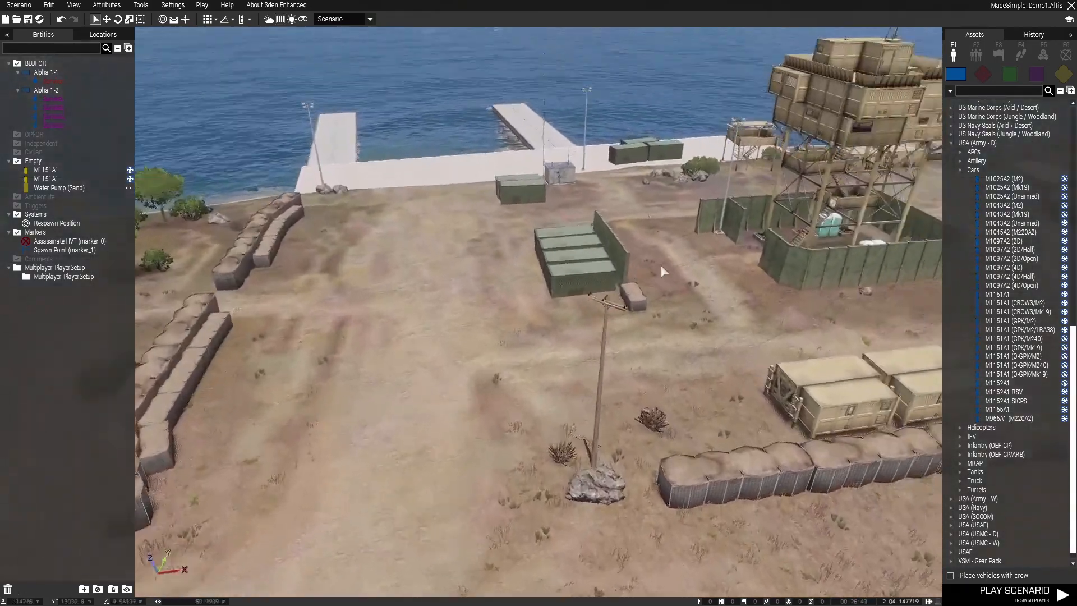
# Place an OPFOR 2035 CSAT Rifleman on the open ground in front of the four containers at the coastal base
pyautogui.moveTo(661, 266); pyautogui.dragTo(611, 196, button='right')
pyautogui.press('s')
pyautogui.moveTo(676, 221); pyautogui.dragTo(566, 292, button='right')
pyautogui.press('a')
pyautogui.press('s')
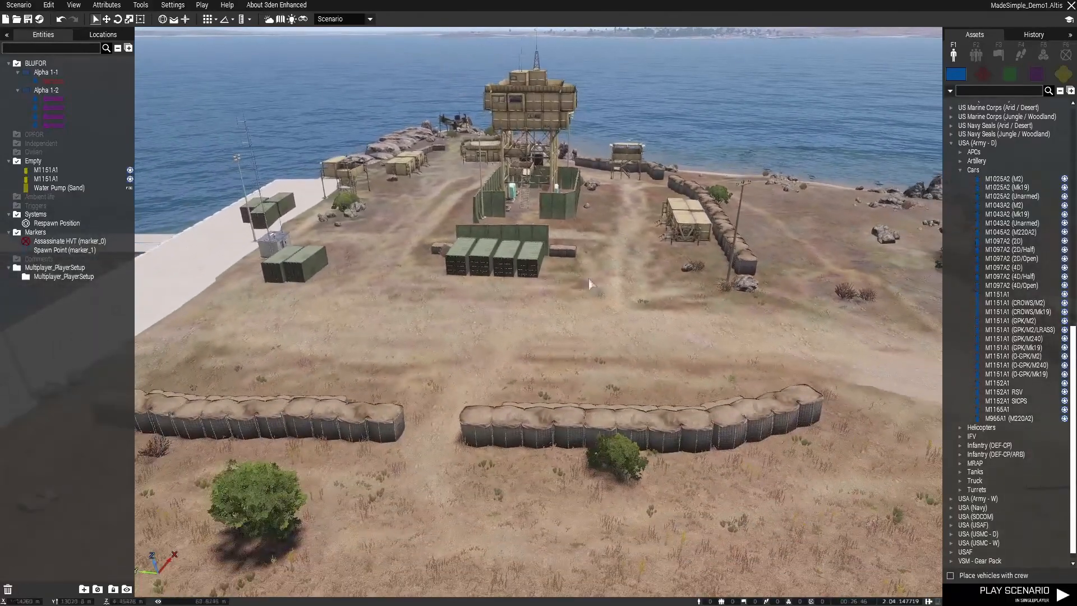
pyautogui.moveTo(658, 277); pyautogui.dragTo(662, 299, button='right')
pyautogui.press('w')
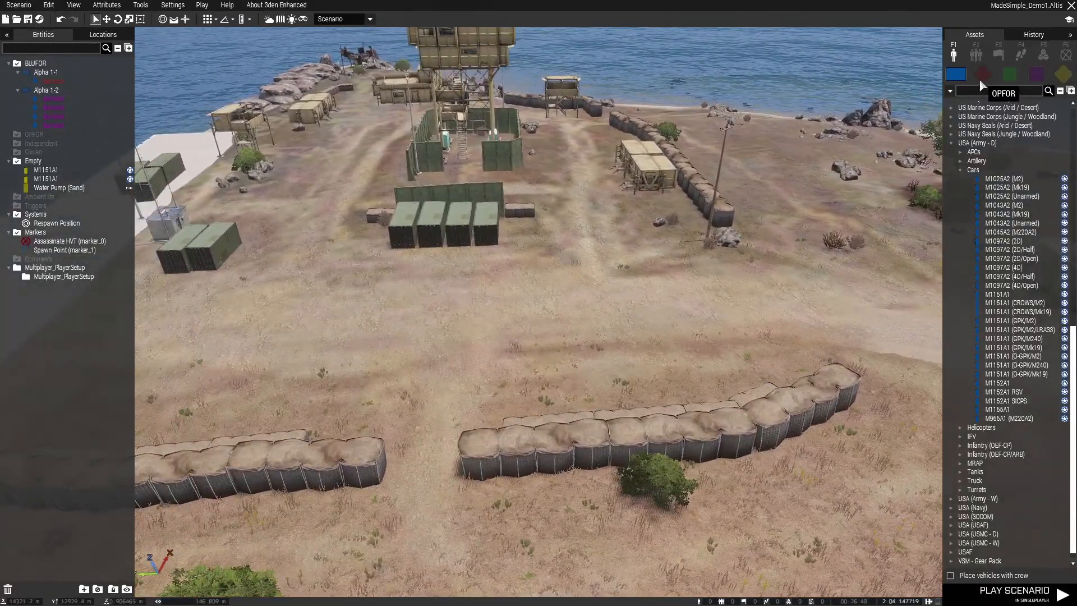
pyautogui.click(982, 78)
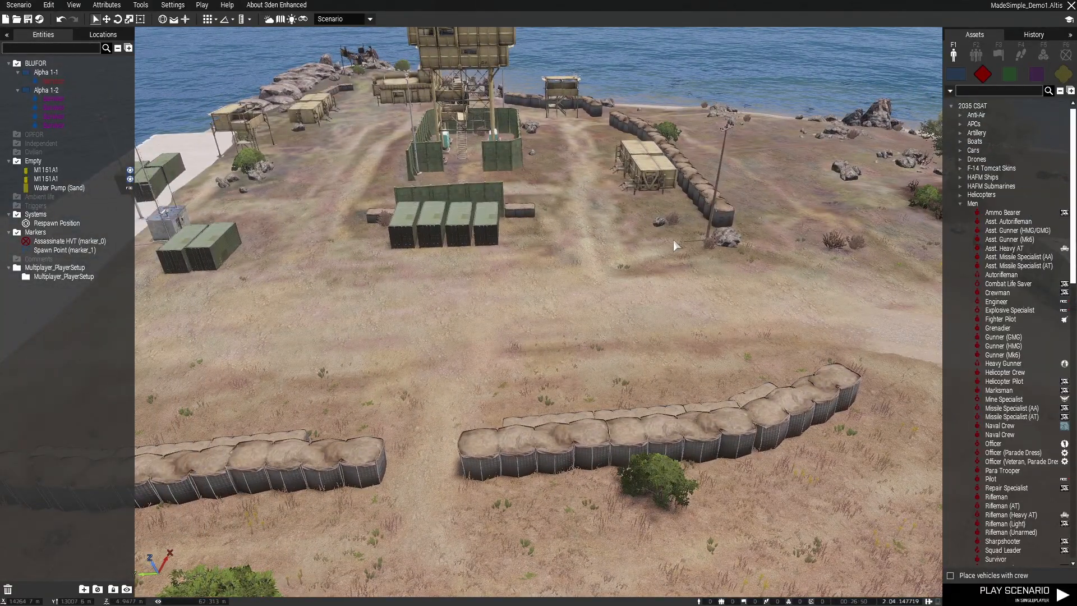
pyautogui.scroll(-5, 996, 359)
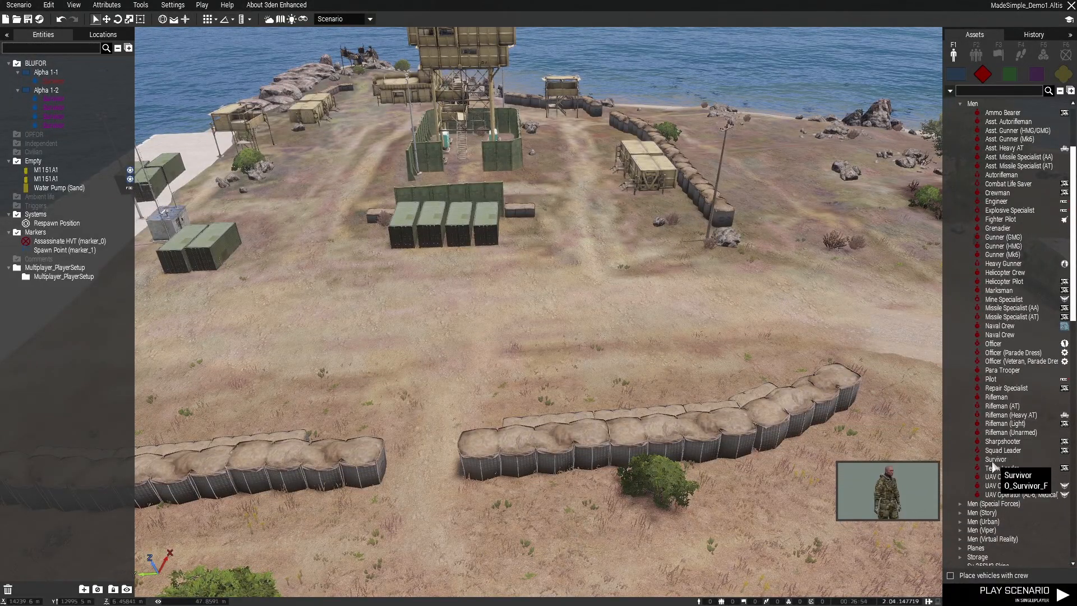
pyautogui.click(998, 399)
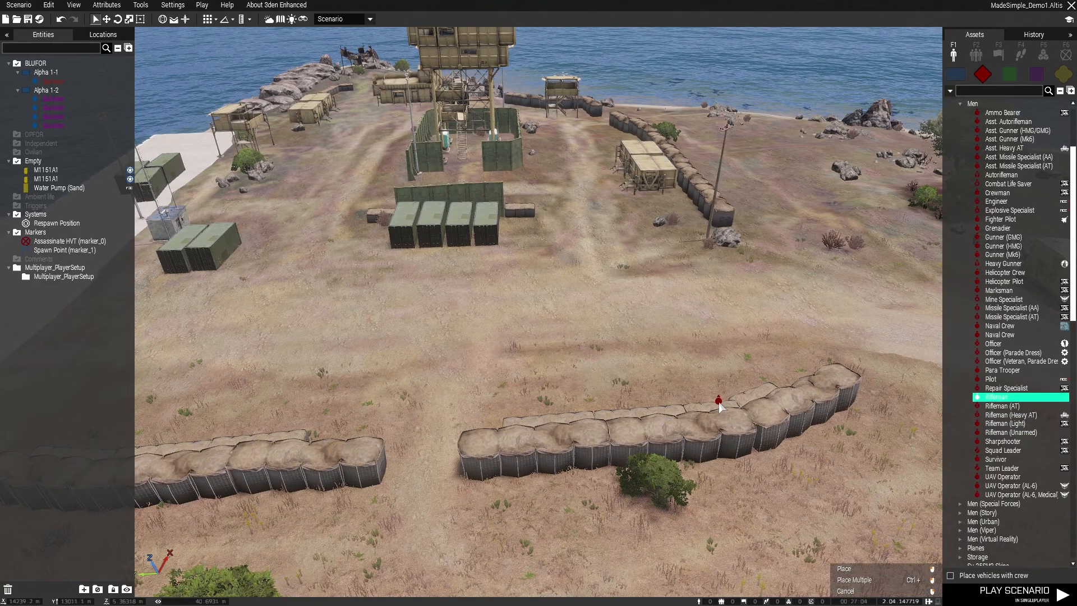
pyautogui.moveTo(733, 395); pyautogui.dragTo(622, 421, button='right')
pyautogui.press('w')
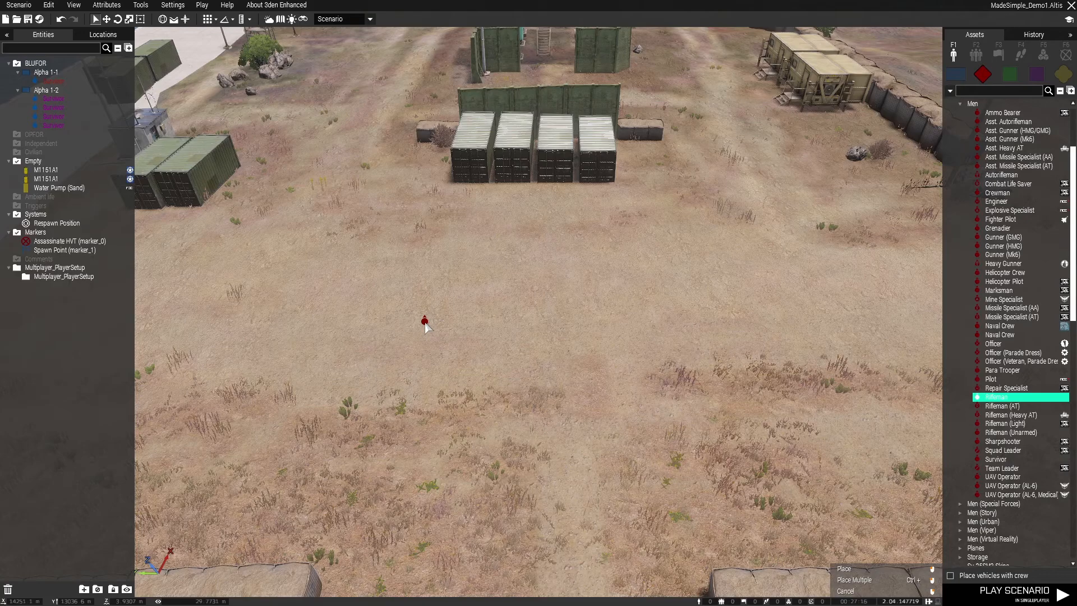
pyautogui.click(425, 324)
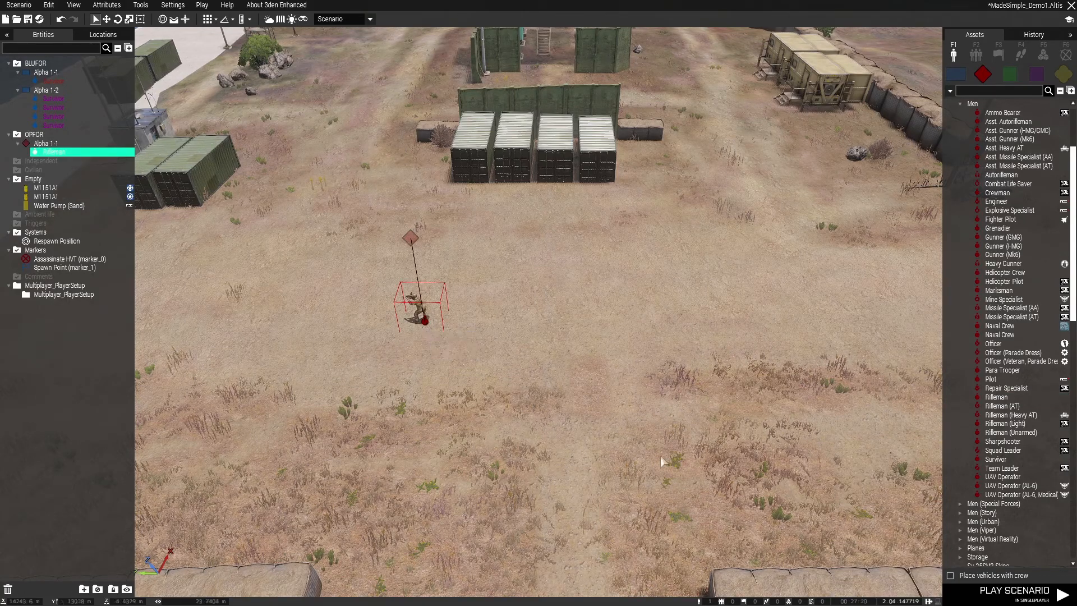
# Add a CSAT Sharpshooter to the OPFOR group, standing right beside the Rifleman
pyautogui.click(1002, 442)
pyautogui.click(480, 324)
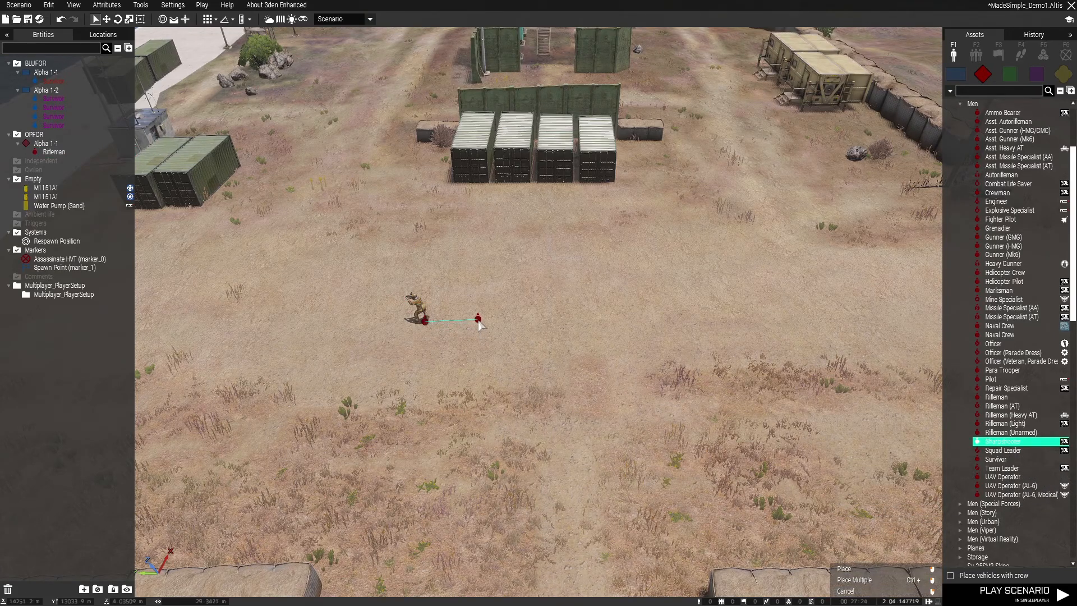
pyautogui.press('w')
pyautogui.scroll(4, 568, 336)
pyautogui.press('w')
pyautogui.press('a')
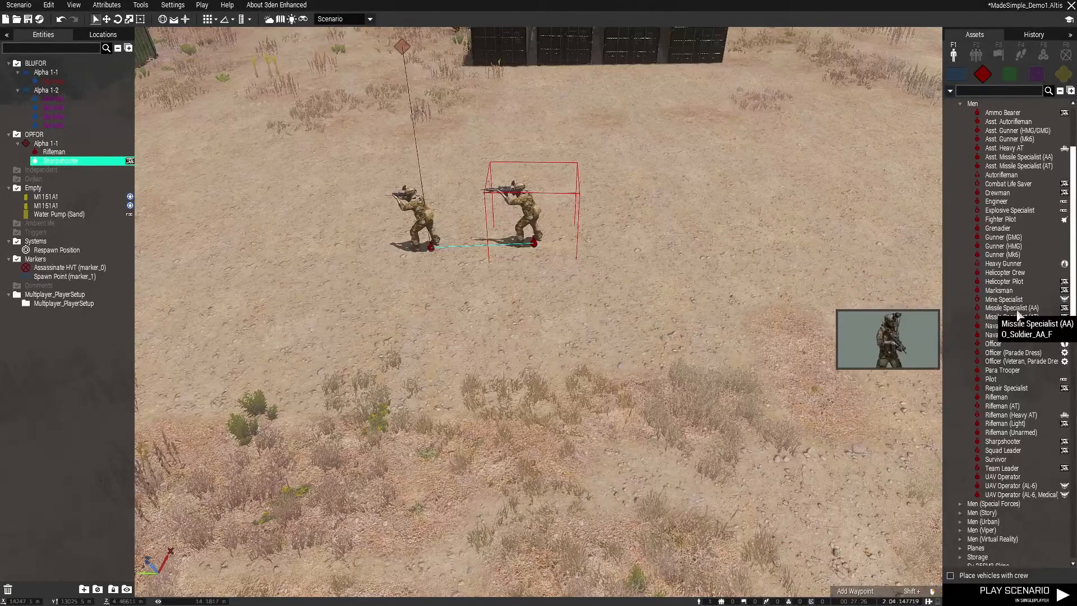
# Add a CSAT Autorifleman to the OPFOR group, in line next to the Sharpshooter
pyautogui.scroll(2, 1017, 311)
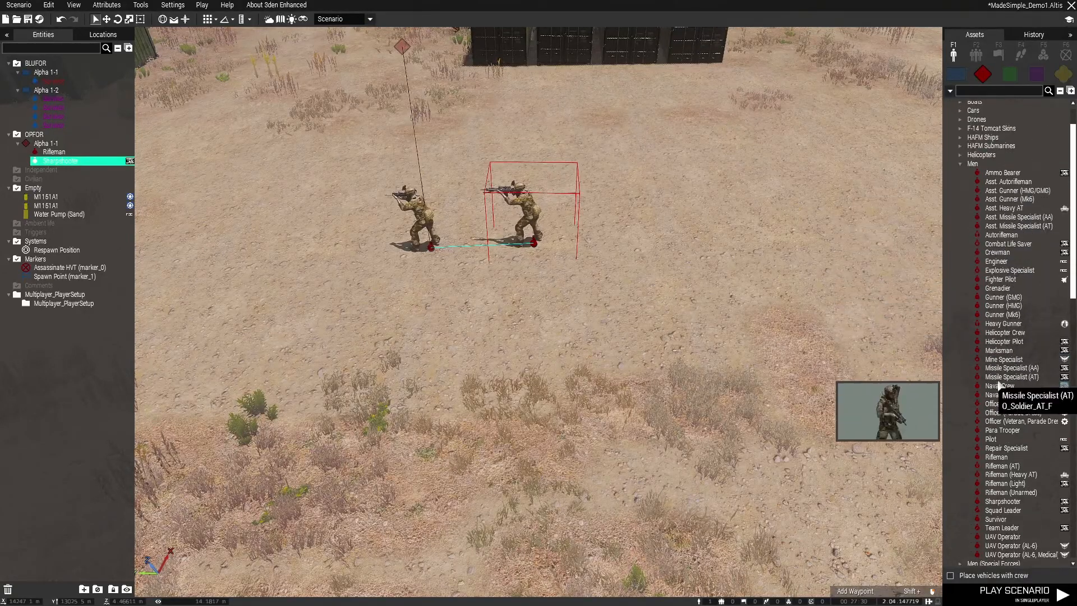
pyautogui.click(1001, 234)
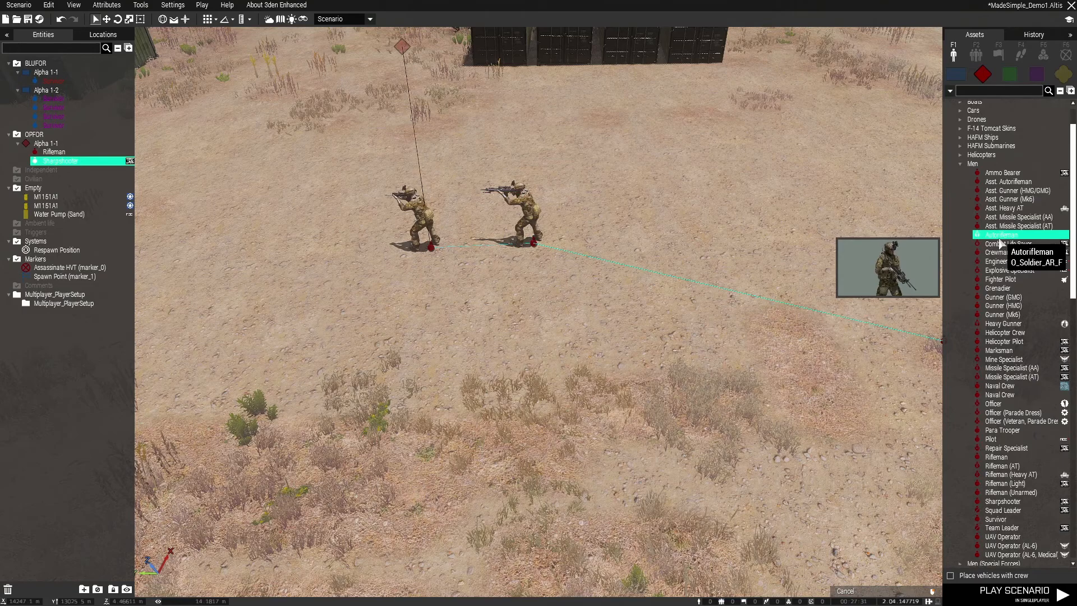
pyautogui.click(623, 240)
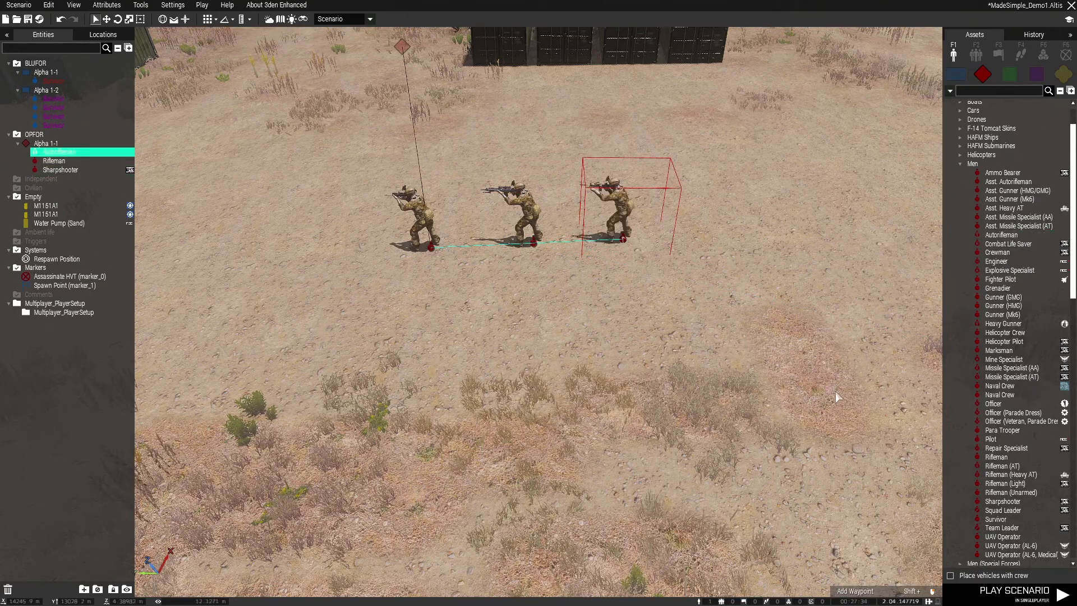
# Add a Missile Specialist (AT) at the end of the OPFOR line, next to the Autorifleman, and save the scenario
pyautogui.scroll(-3, 1033, 491)
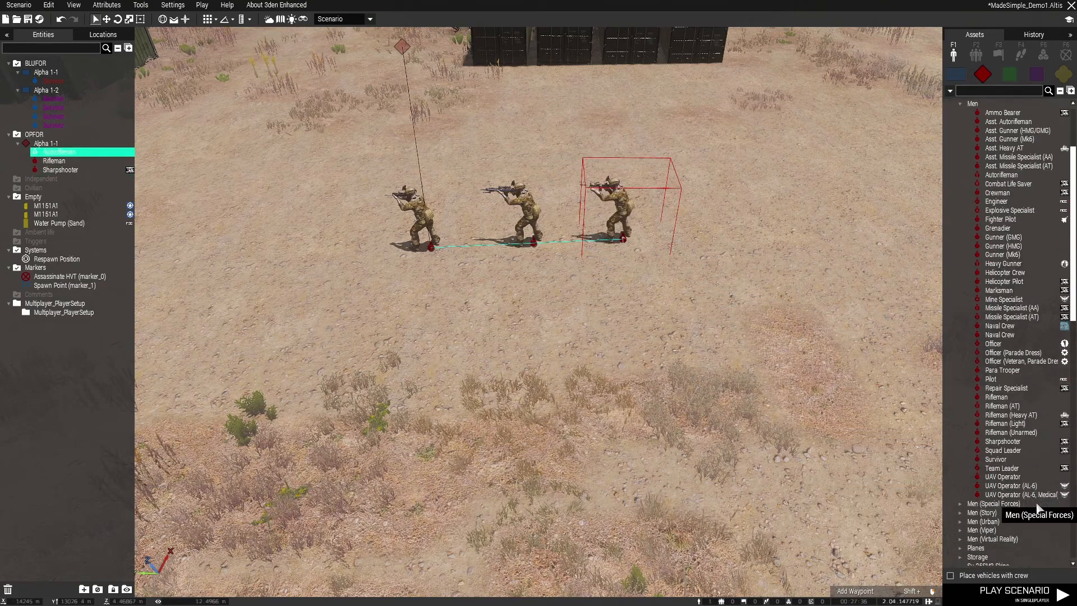
pyautogui.scroll(1, 1038, 505)
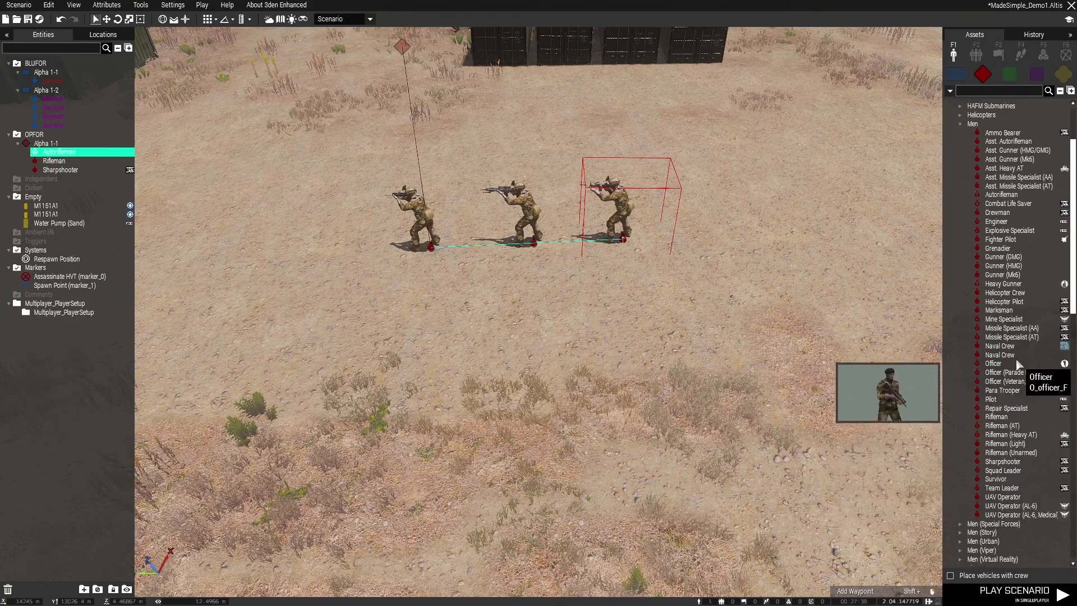
pyautogui.click(1010, 337)
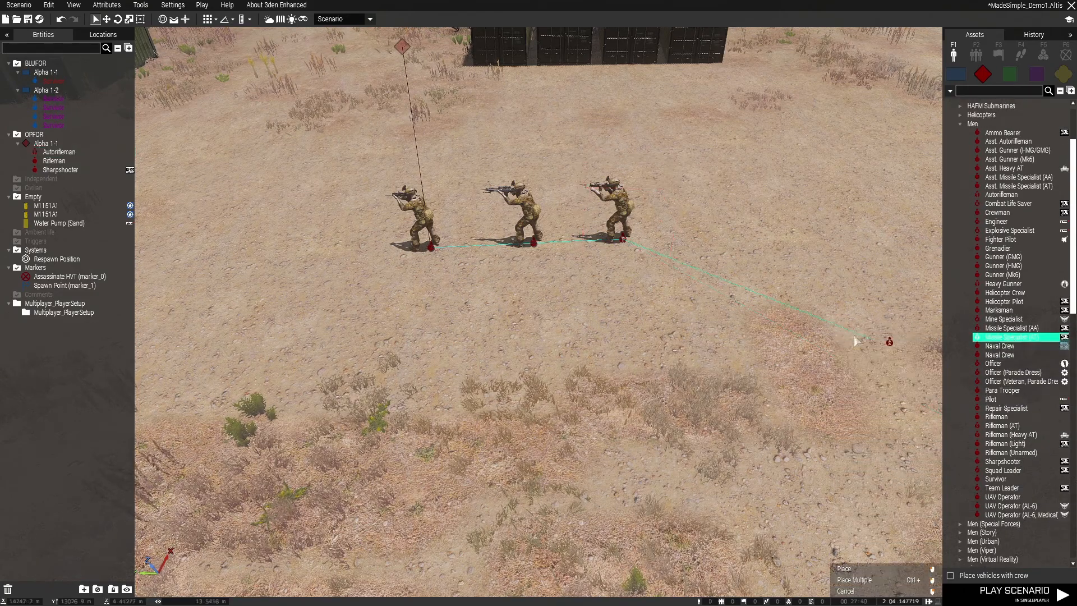
pyautogui.click(729, 233)
pyautogui.click(747, 363)
pyautogui.scroll(-3, 724, 374)
pyautogui.hotkey('ctrl', 's')
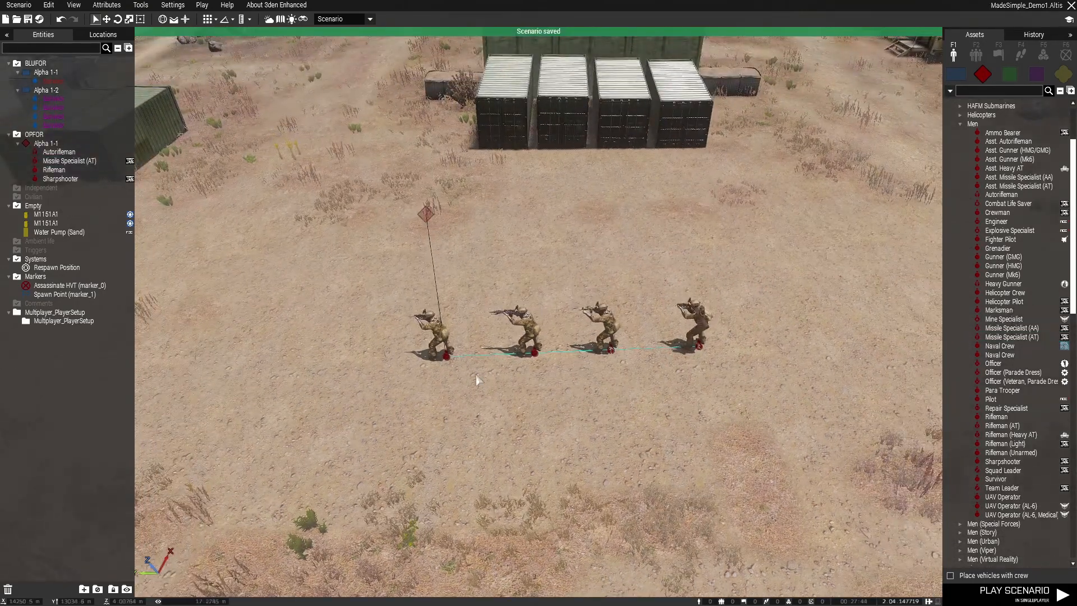
# Open the attributes of the whole OPFOR group and set its behavior to Aware and its combat mode to Open Fire
pyautogui.click(426, 215)
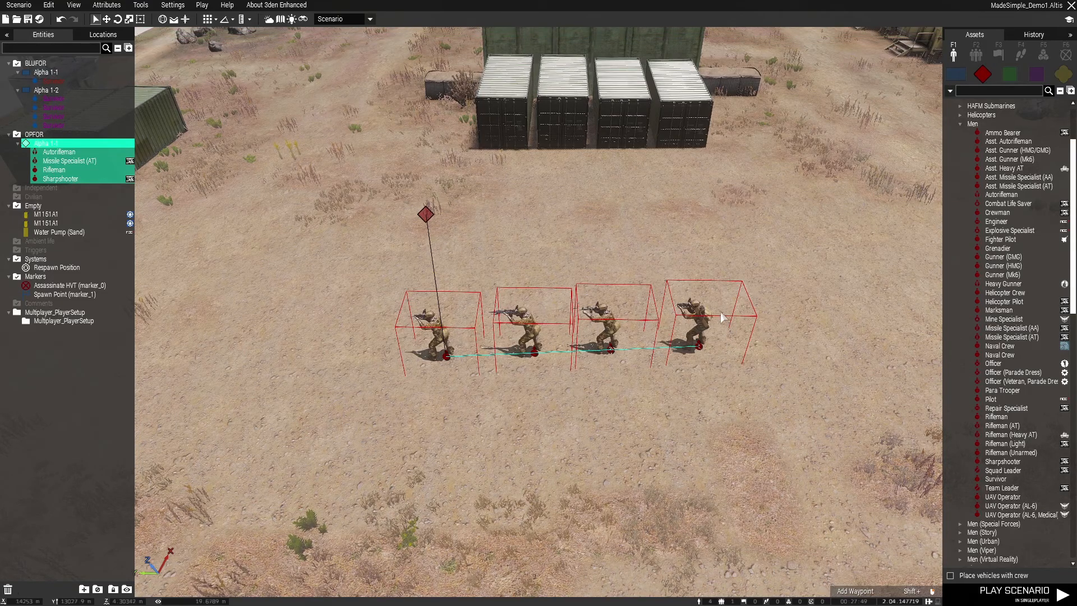
pyautogui.scroll(-3, 399, 393)
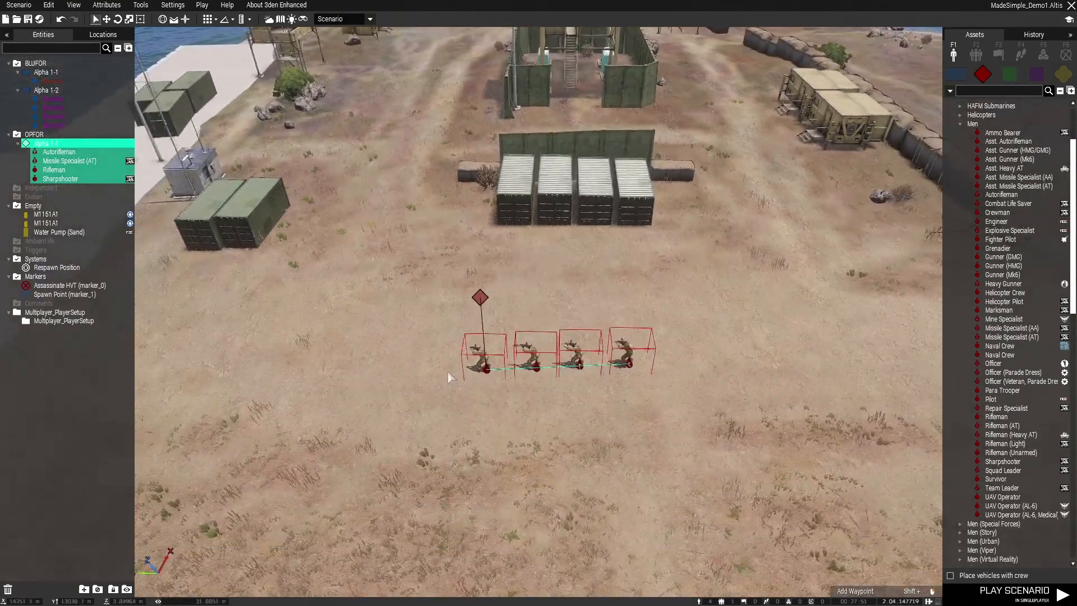
pyautogui.click(475, 319)
pyautogui.click(480, 298)
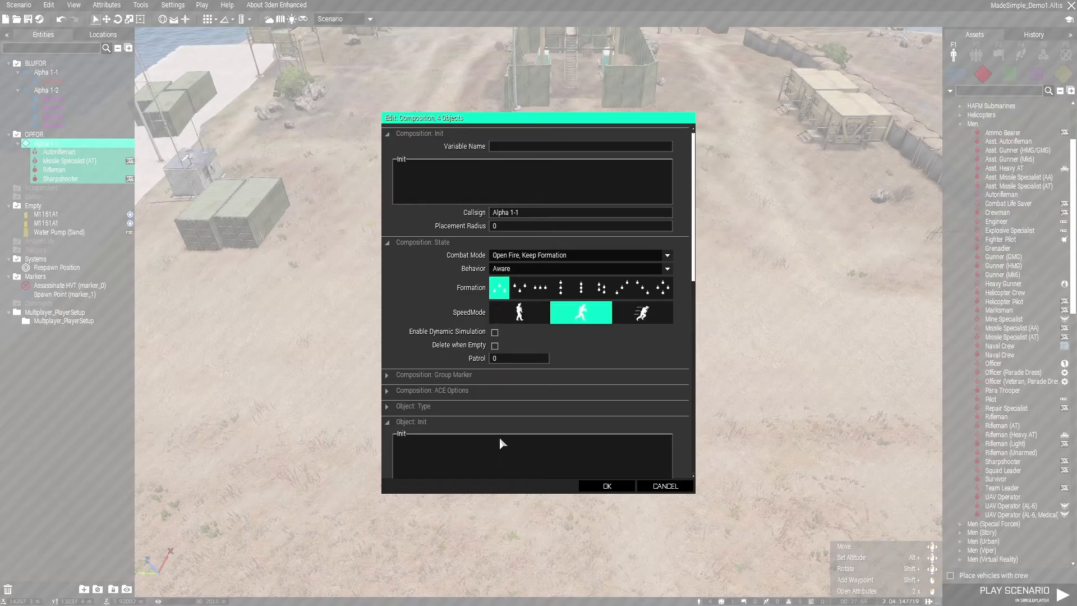
pyautogui.scroll(-2, 680, 264)
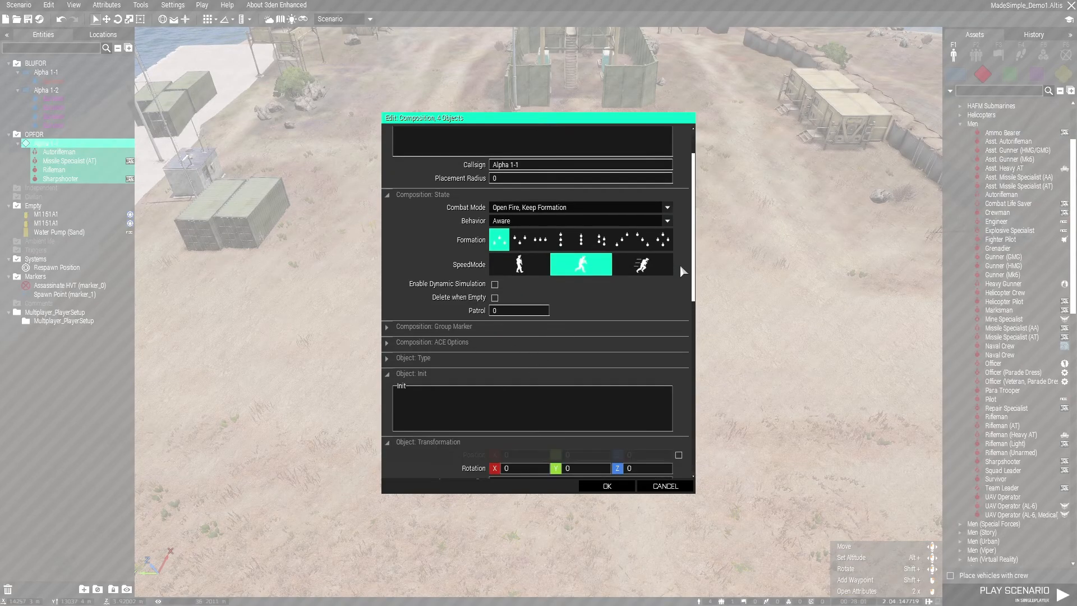
pyautogui.click(513, 227)
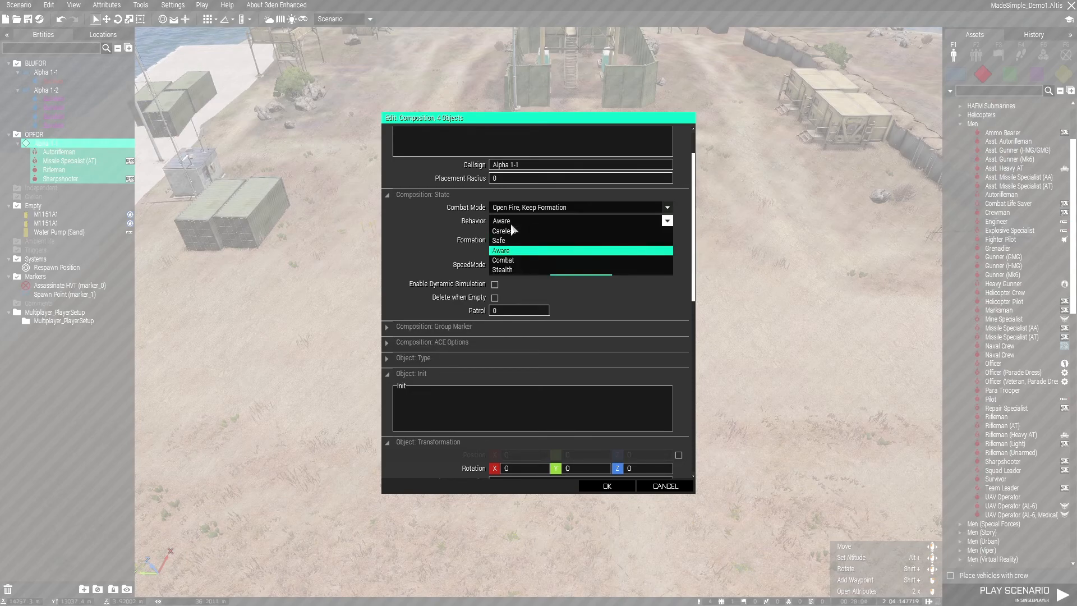
pyautogui.click(514, 249)
pyautogui.click(513, 208)
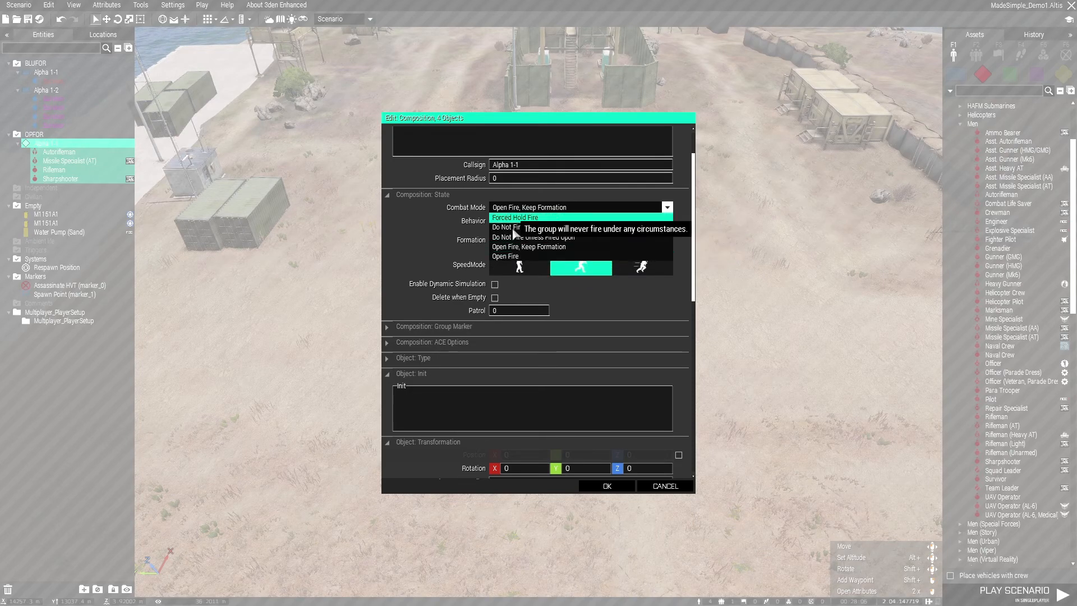
pyautogui.click(508, 256)
pyautogui.click(636, 272)
# Set the skill of the four OPFOR soldiers to 70% and give them the double-chevron rank
pyautogui.scroll(-15, 676, 268)
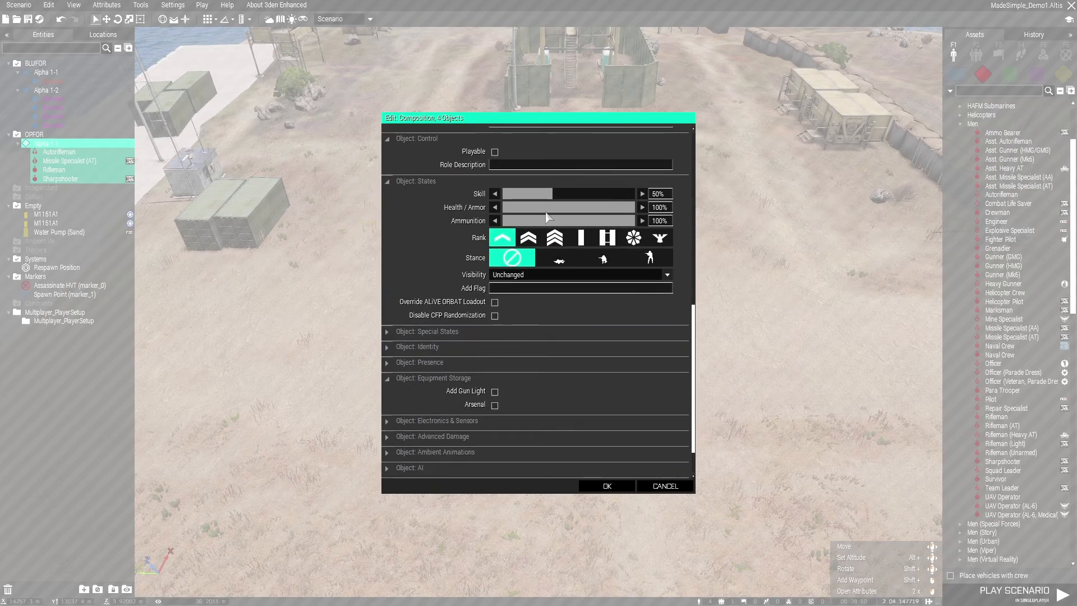
pyautogui.scroll(3, 401, 303)
pyautogui.click(428, 453)
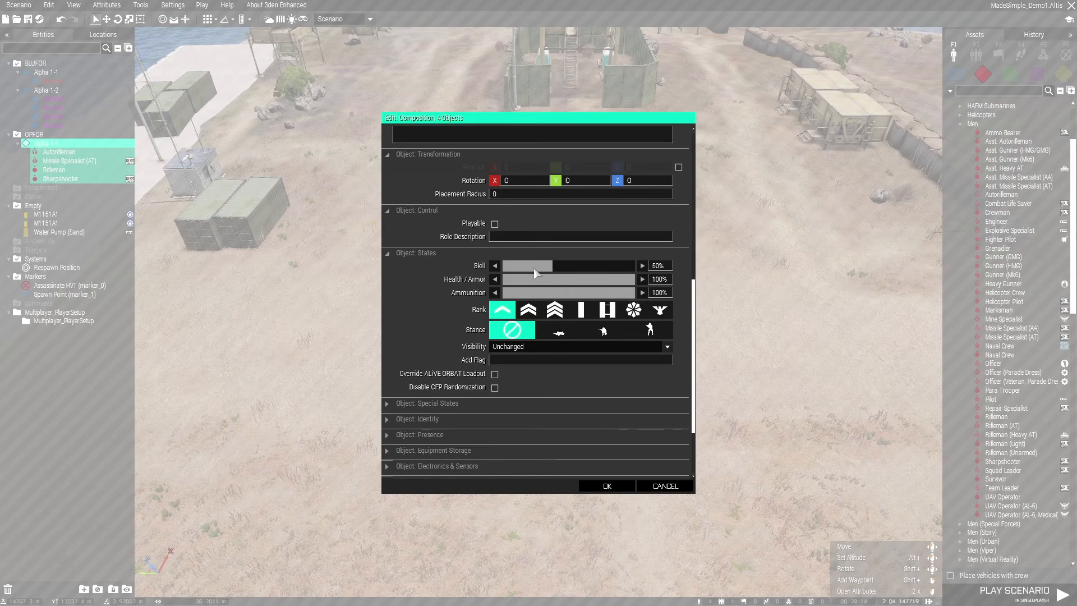
pyautogui.moveTo(561, 271); pyautogui.dragTo(634, 274)
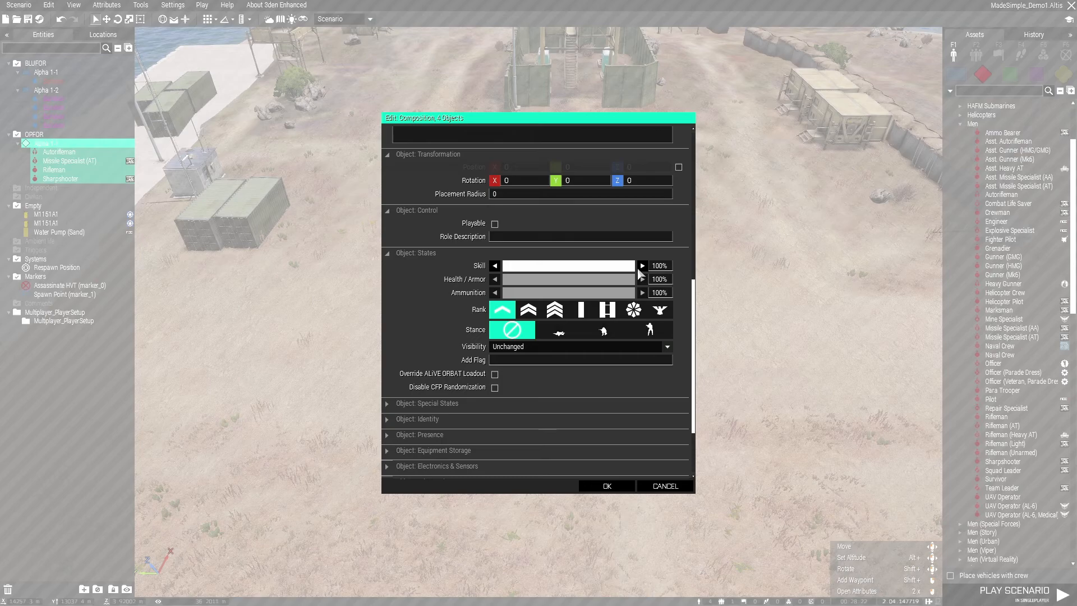
pyautogui.moveTo(636, 273); pyautogui.dragTo(587, 270)
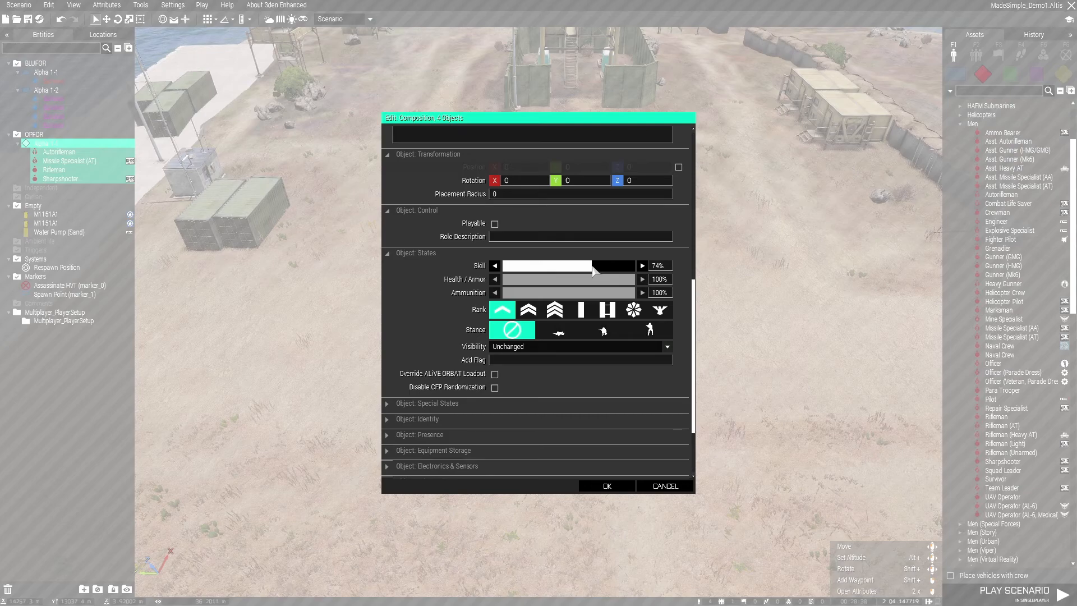
pyautogui.moveTo(593, 267); pyautogui.dragTo(590, 269)
pyautogui.moveTo(587, 271); pyautogui.dragTo(551, 276)
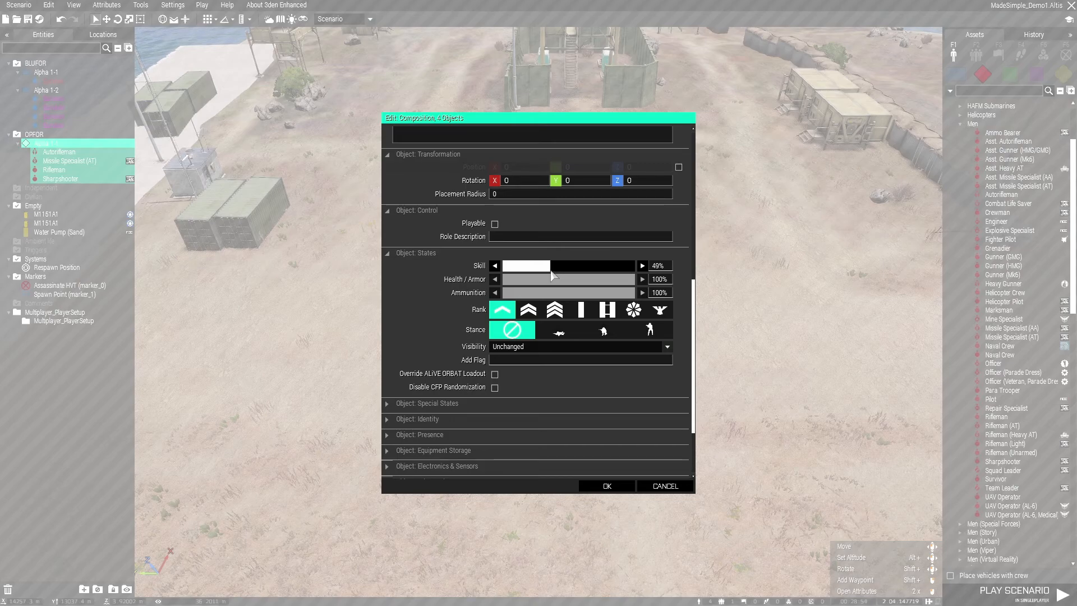
pyautogui.moveTo(552, 275)
pyautogui.mouseDown()
pyautogui.moveTo(514, 274)
pyautogui.moveTo(571, 272)
pyautogui.mouseUp()
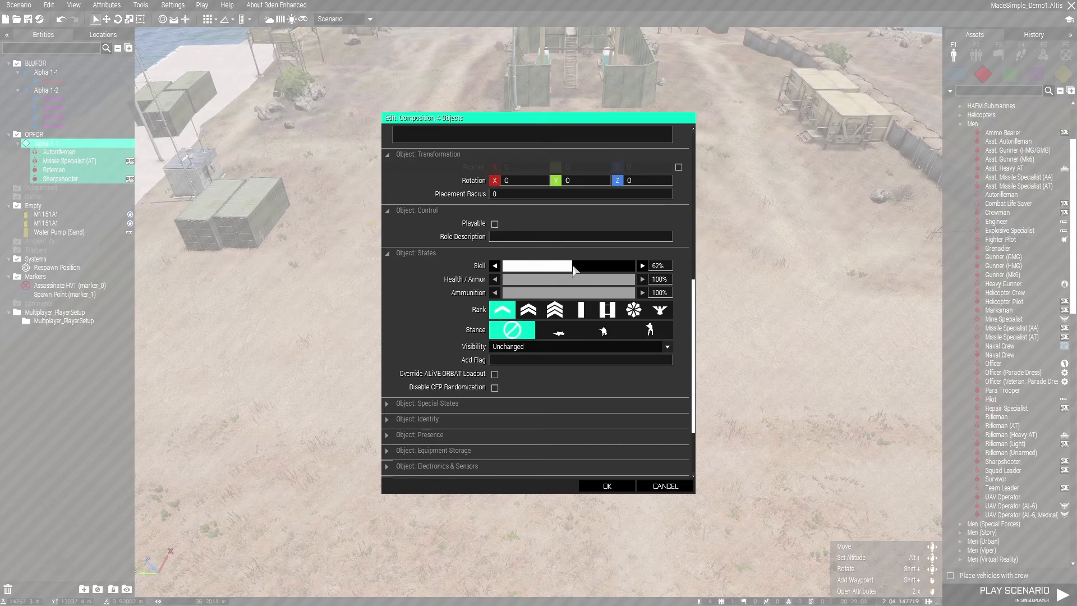
pyautogui.moveTo(579, 268); pyautogui.dragTo(588, 268)
pyautogui.click(528, 309)
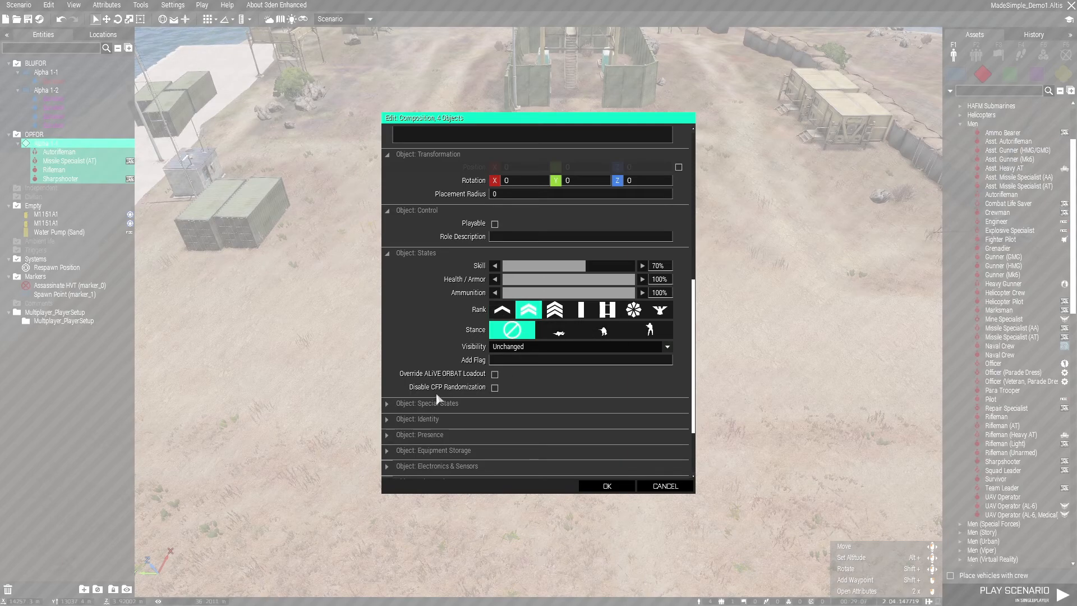
# Set the four OPFOR soldiers' AI skills to 59% aiming shake, 63% aiming speed, 61% aiming accuracy, and 100% commanding and courage
pyautogui.scroll(-2, 418, 331)
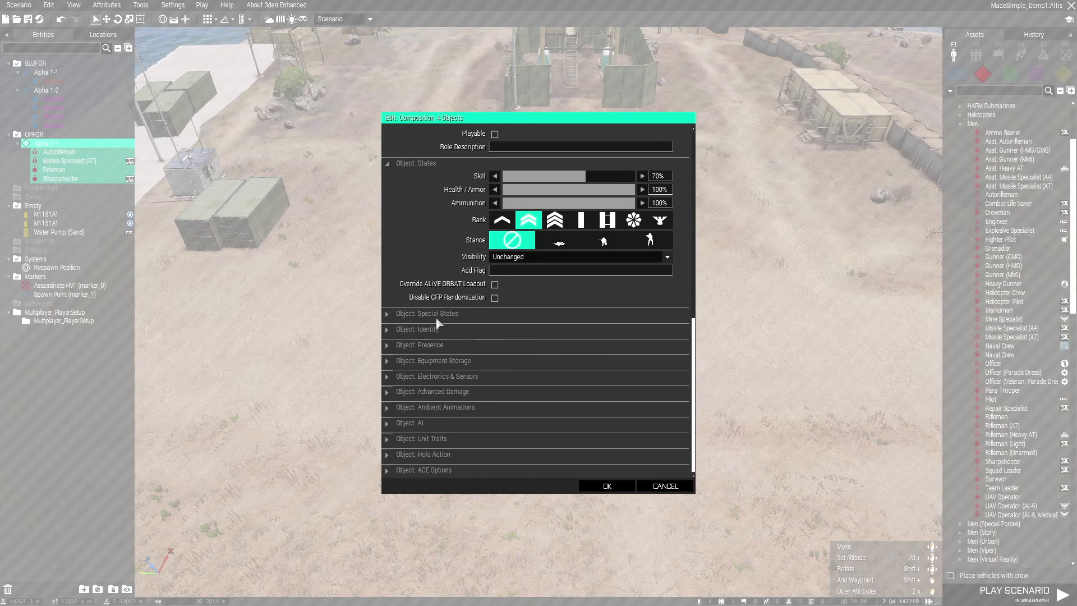
pyautogui.click(419, 424)
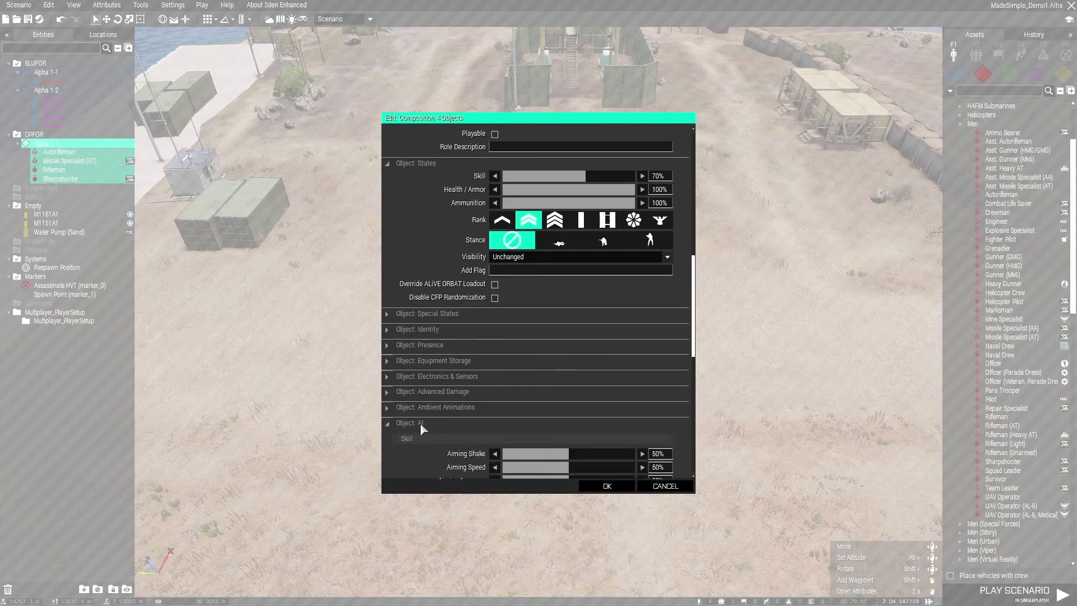
pyautogui.scroll(-4, 420, 415)
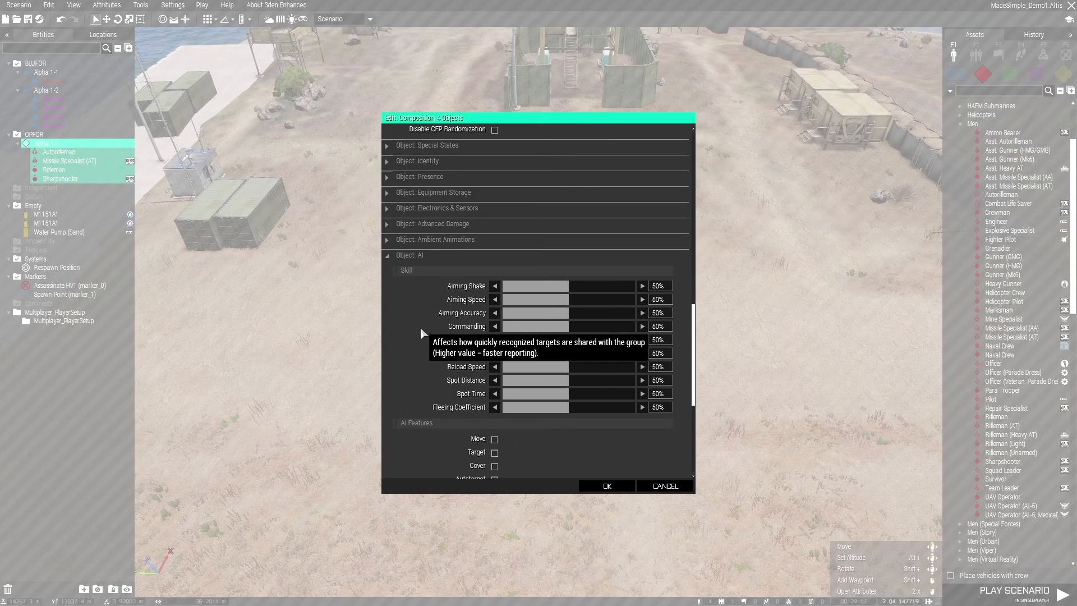
pyautogui.scroll(-1, 422, 336)
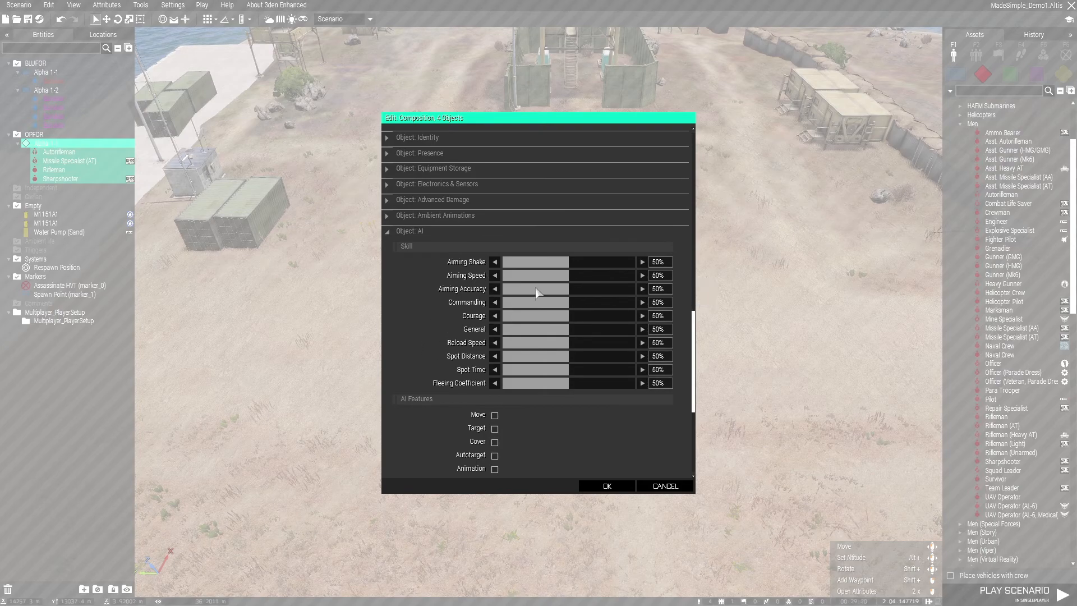
pyautogui.click(581, 262)
pyautogui.click(586, 276)
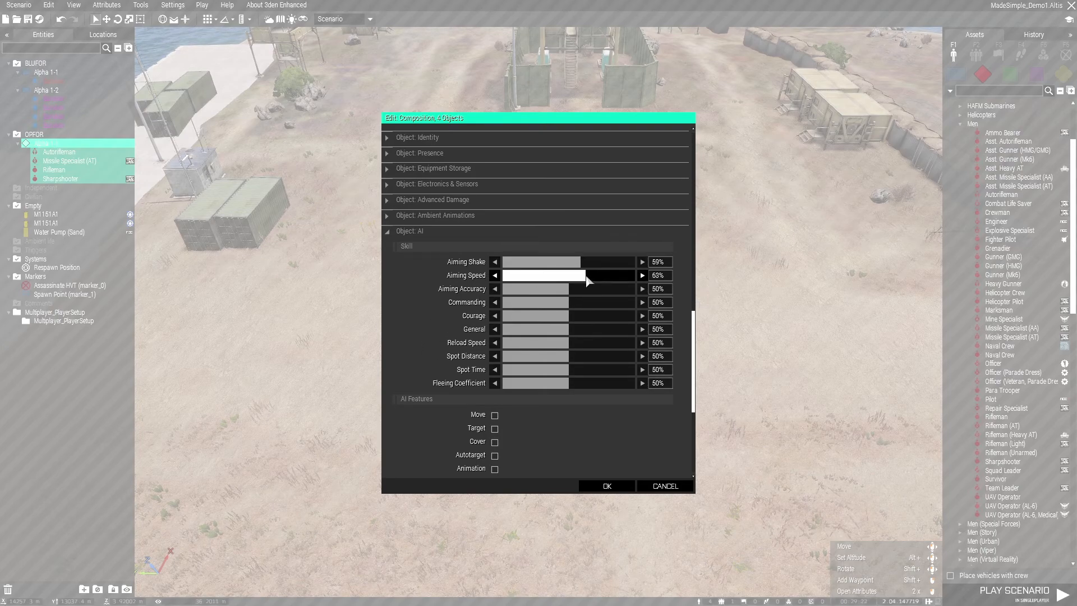
pyautogui.click(585, 289)
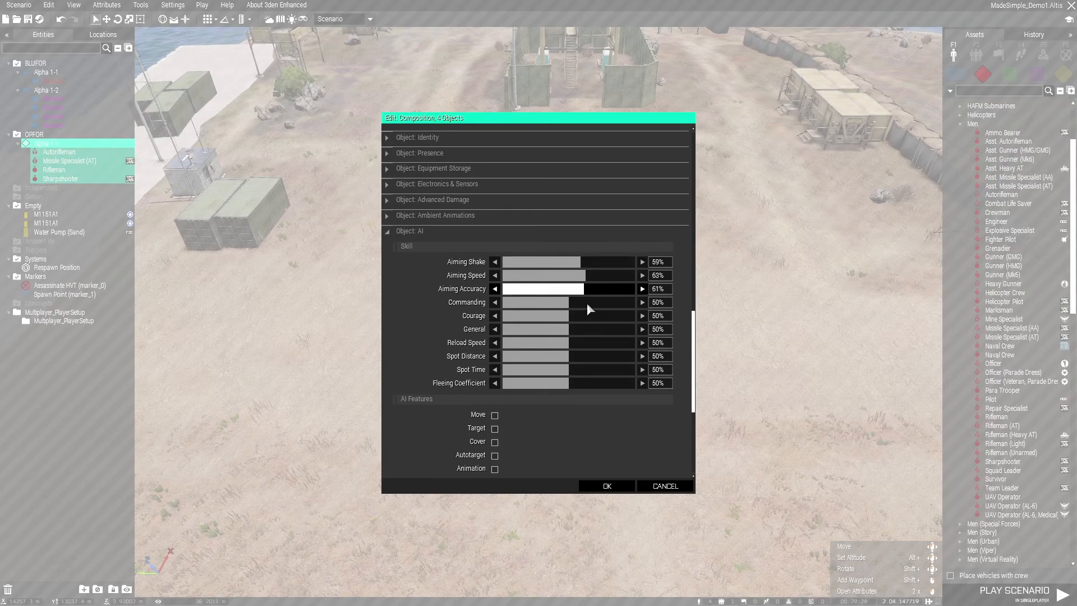
pyautogui.moveTo(573, 306); pyautogui.dragTo(684, 307)
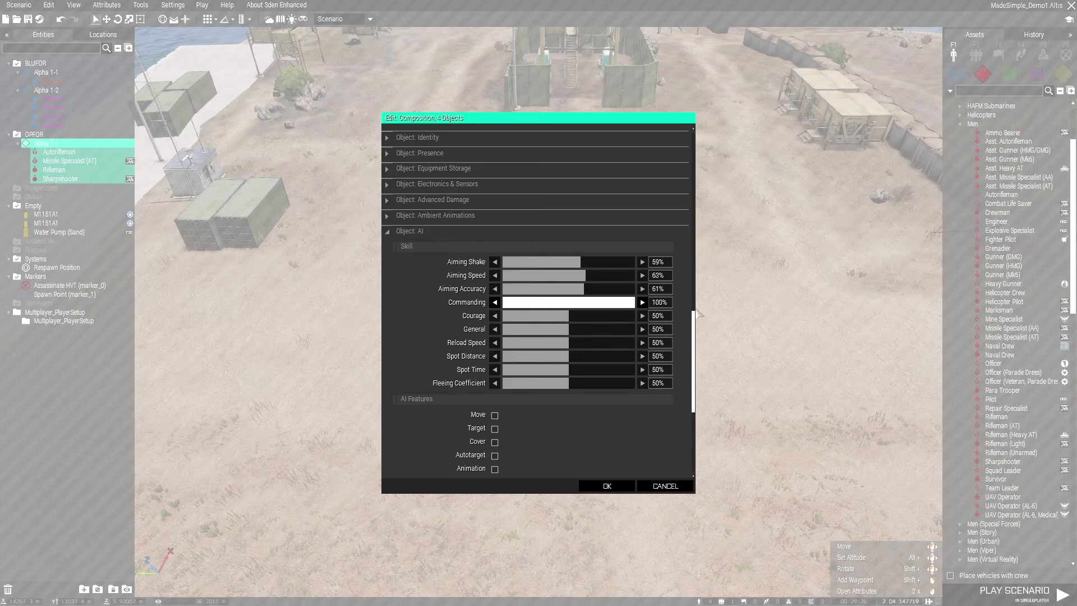
pyautogui.moveTo(589, 314); pyautogui.dragTo(725, 331)
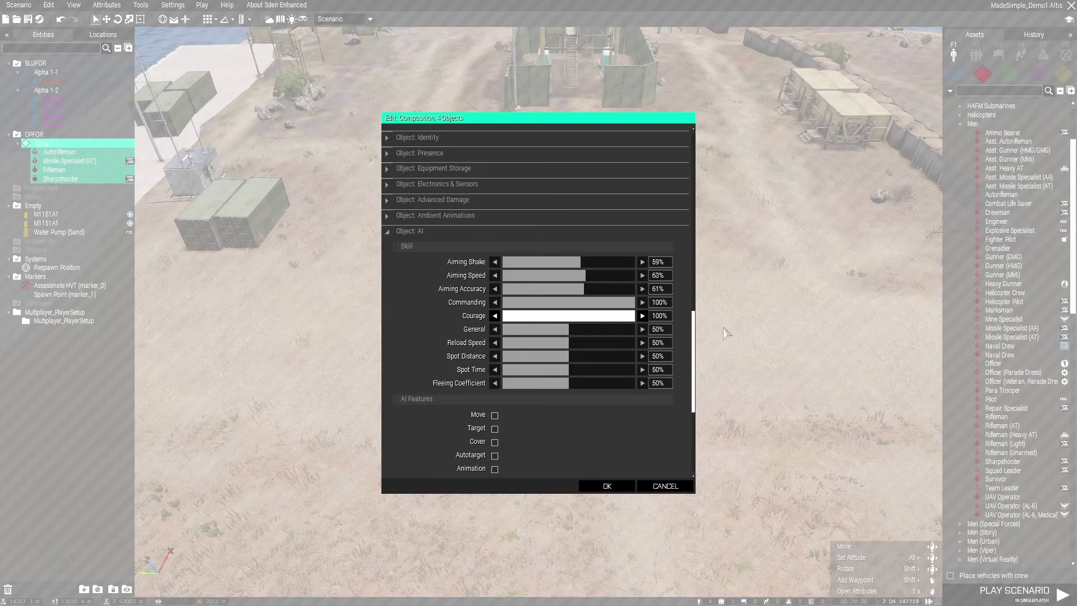
# Set their General skill to 57%, Reload Speed, Spot Distance and Spot Time to 56%, Fleeing Coefficient to 0%, and save the scenario
pyautogui.click(578, 329)
pyautogui.click(577, 343)
pyautogui.click(577, 356)
pyautogui.click(577, 370)
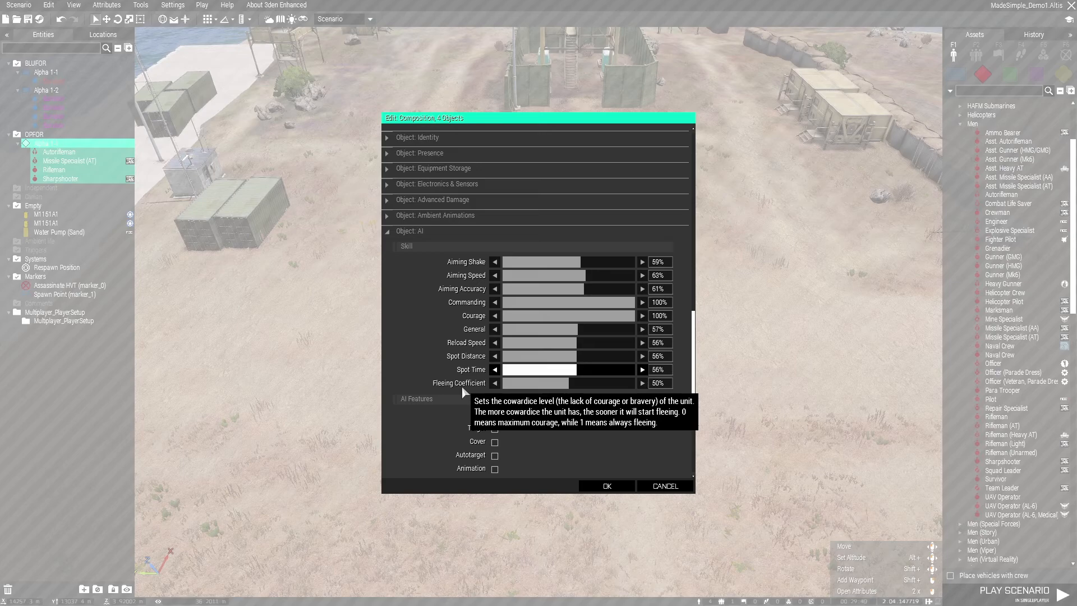
pyautogui.moveTo(507, 383); pyautogui.dragTo(498, 383)
pyautogui.scroll(-5, 656, 390)
pyautogui.scroll(8, 681, 382)
pyautogui.scroll(-3, 681, 375)
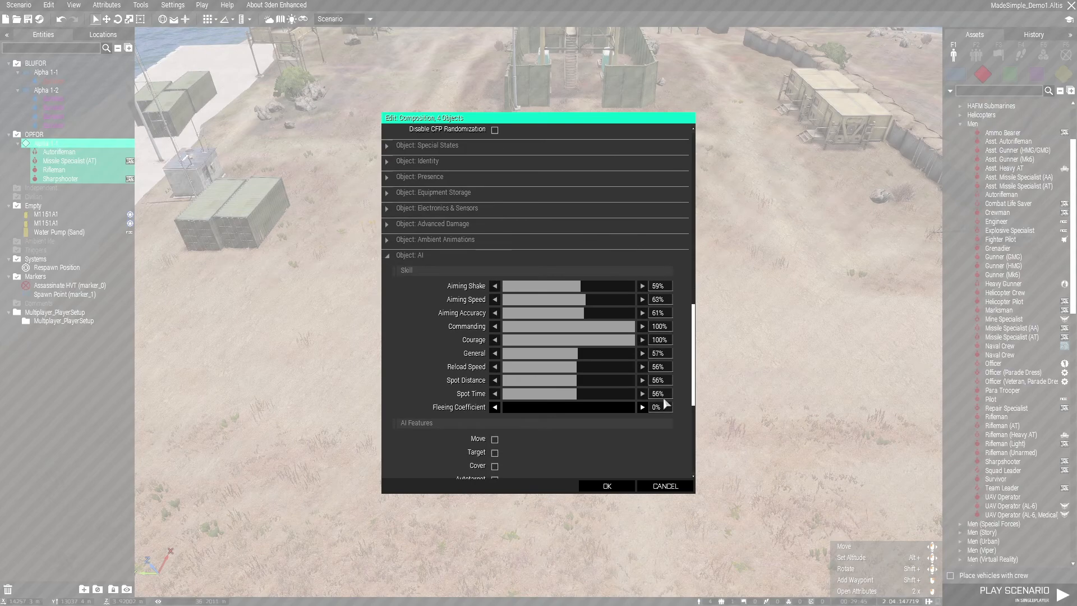
pyautogui.click(589, 486)
pyautogui.hotkey('ctrl', 's')
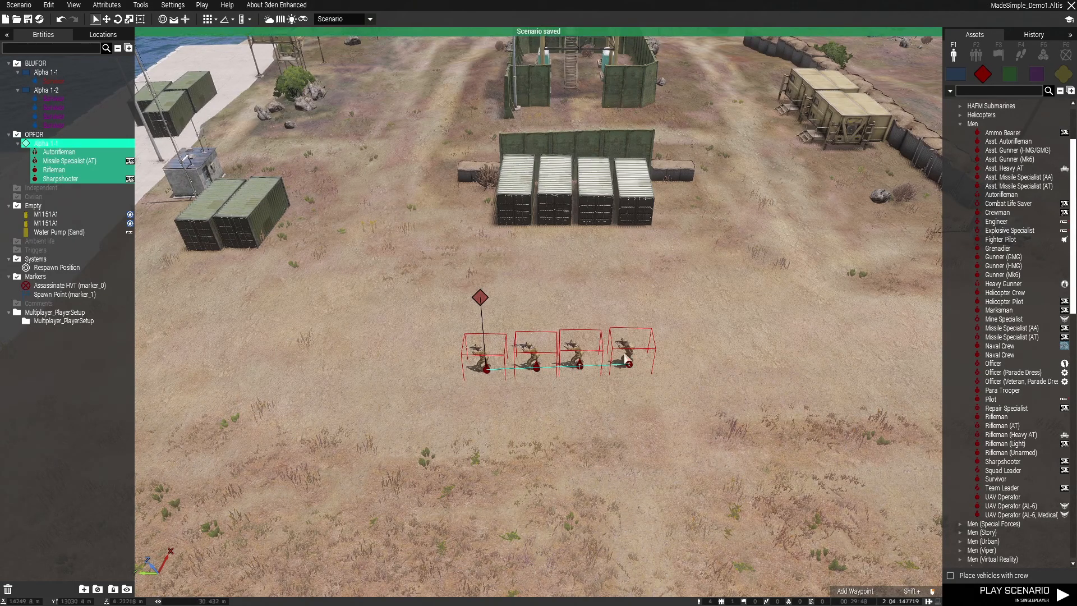
# Place two separate OPFOR Riflemen at the base's road entrance, one at the end of each sandbag wall
pyautogui.scroll(-2, 650, 345)
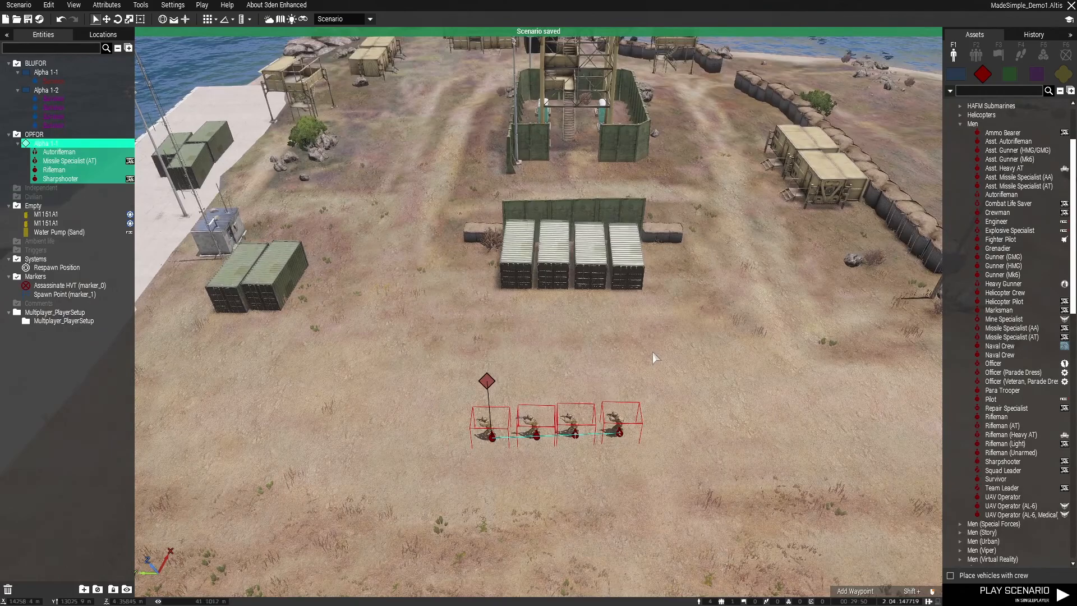
pyautogui.moveTo(587, 338); pyautogui.dragTo(409, 365, button='right')
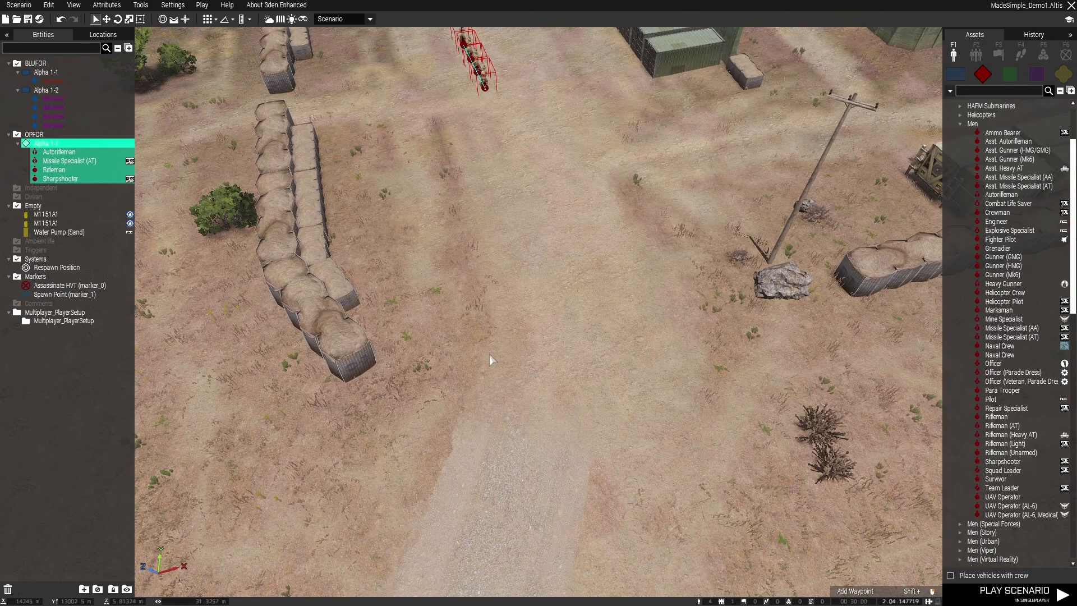
pyautogui.moveTo(489, 348); pyautogui.dragTo(632, 309, button='right')
pyautogui.click(532, 359)
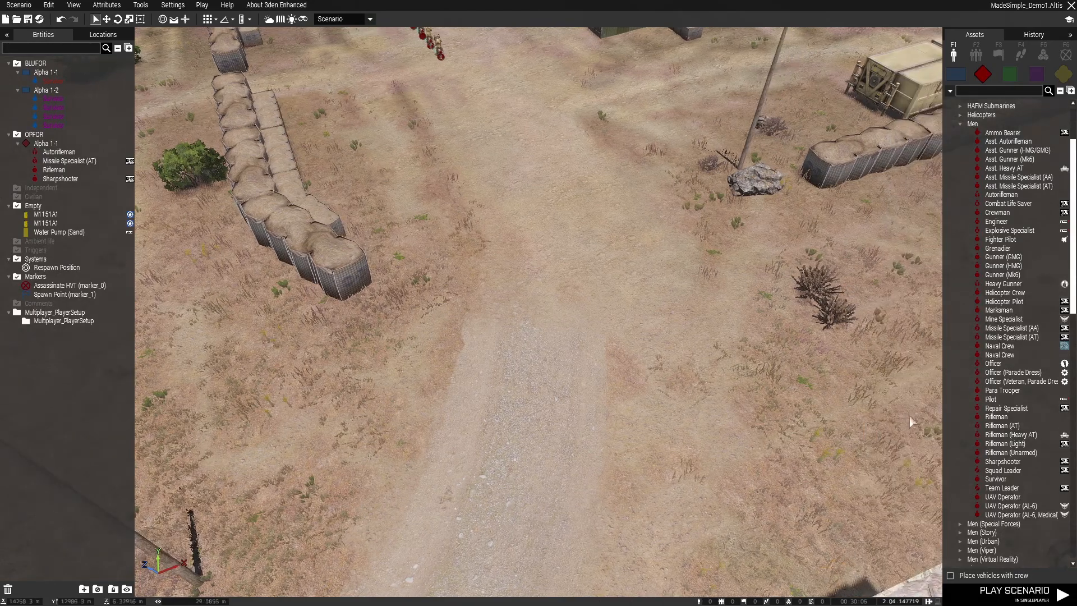
pyautogui.click(996, 417)
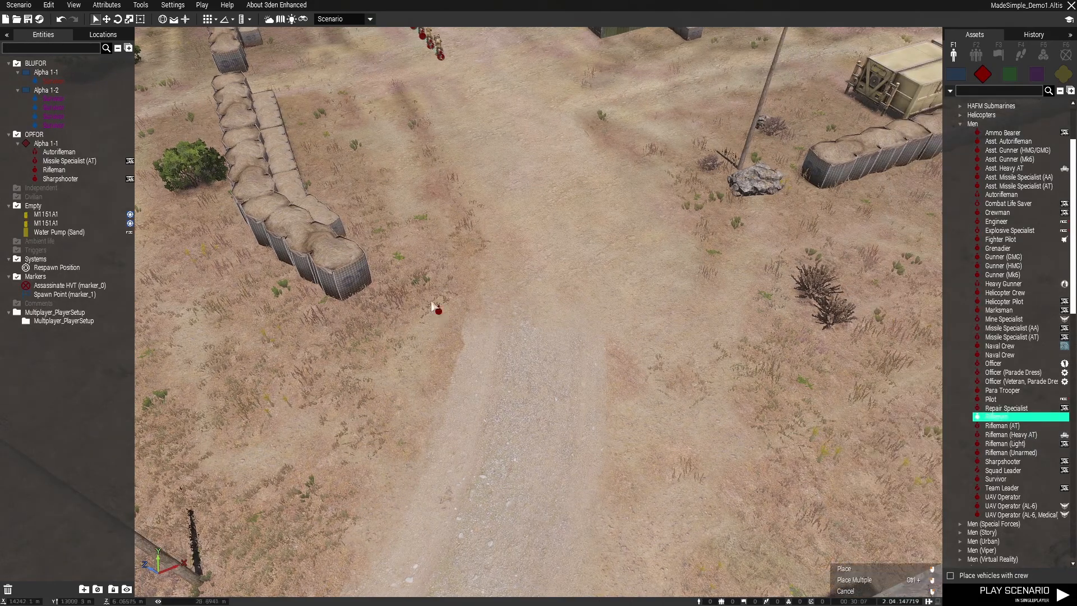
pyautogui.click(400, 279)
pyautogui.keyDown('ctrl'); pyautogui.click(802, 205); pyautogui.keyUp('ctrl')
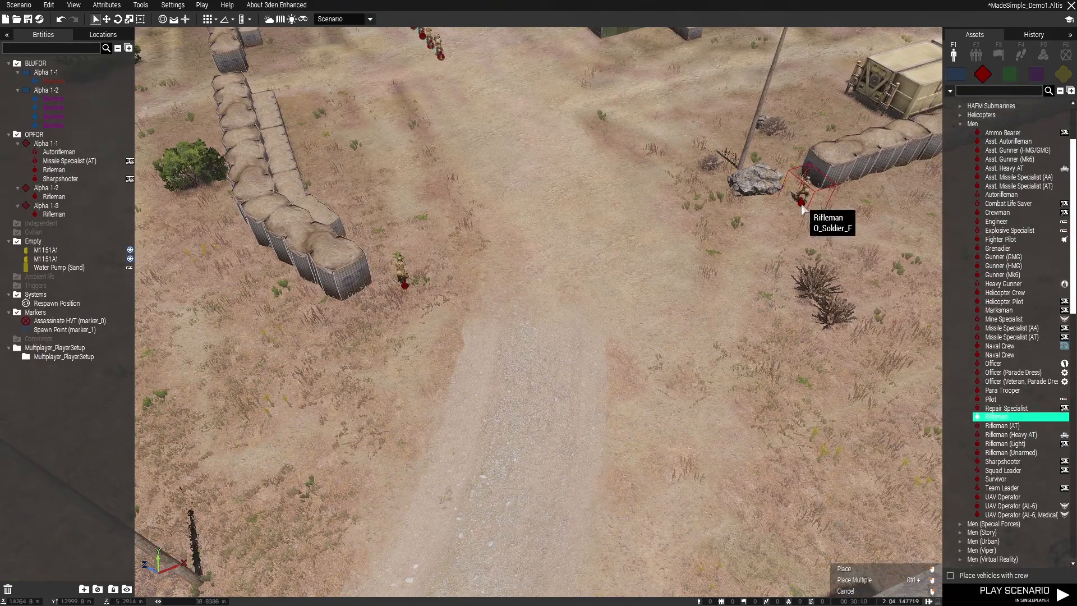
pyautogui.moveTo(781, 179); pyautogui.dragTo(697, 380, button='right')
pyautogui.rightClick(765, 371)
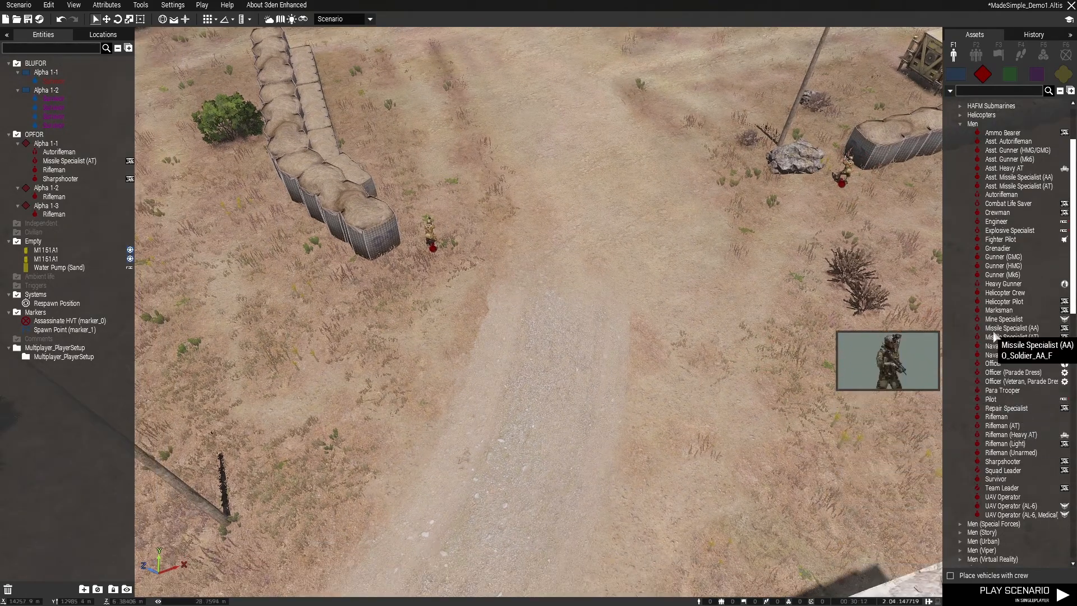
# Add an Autorifleman to each of the two entrance Riflemen, grouped with them as a pair
pyautogui.click(967, 194)
pyautogui.click(443, 303)
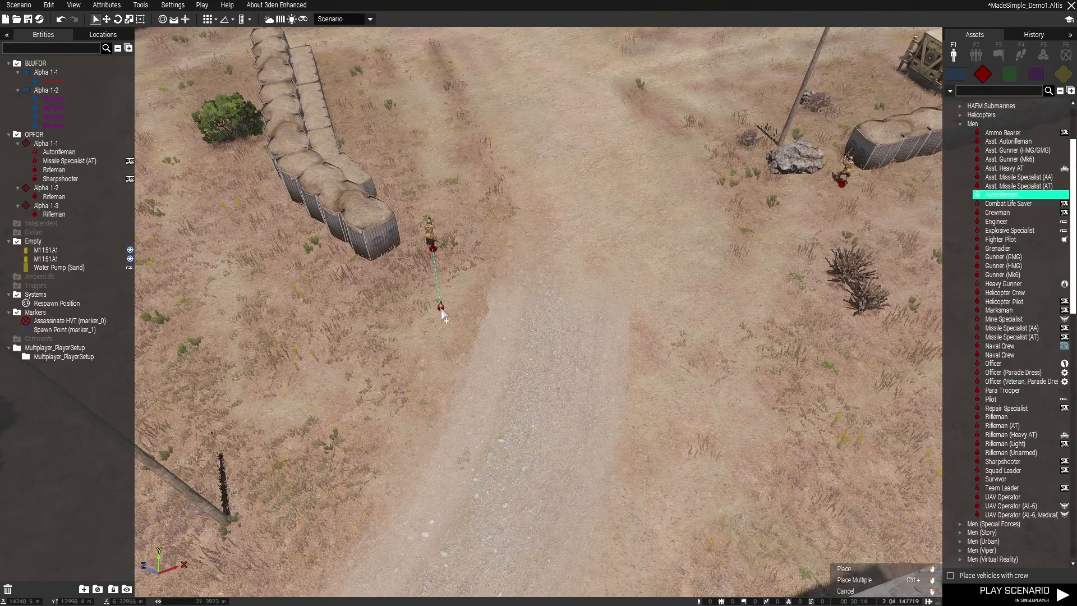
pyautogui.click(847, 227)
pyautogui.rightClick(698, 307)
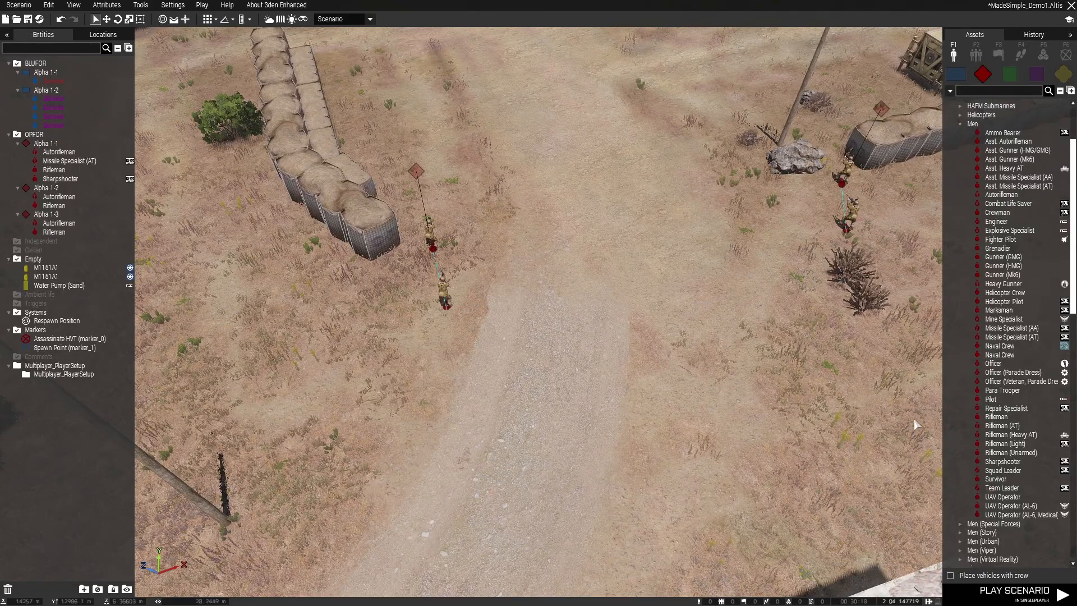
# Place a Sharpshooter on the road between the two entrance pairs and merge all five soldiers into one group
pyautogui.moveTo(952, 483)
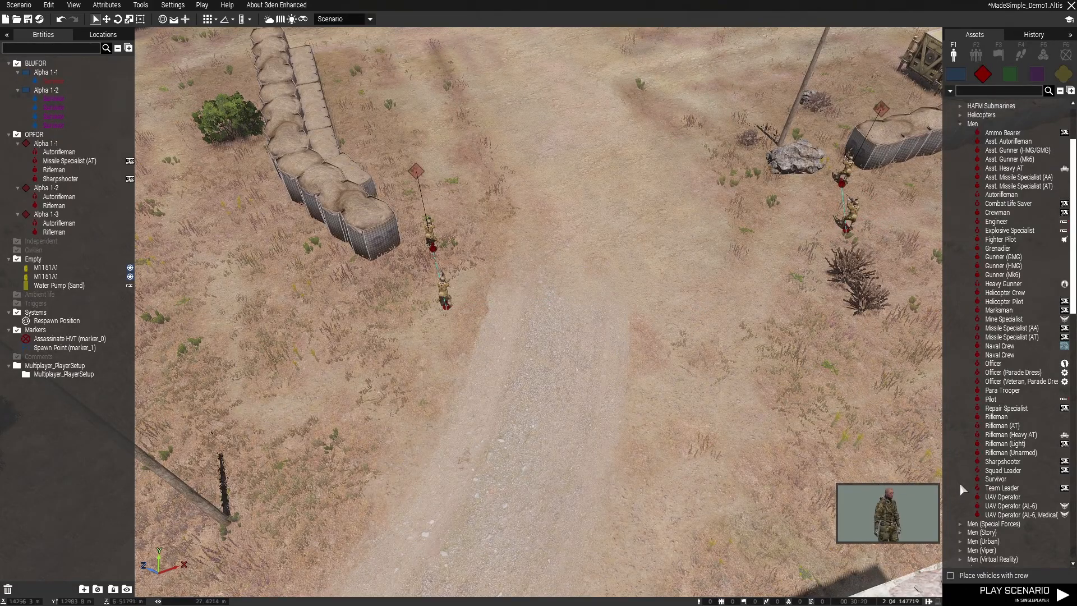
pyautogui.click(1003, 462)
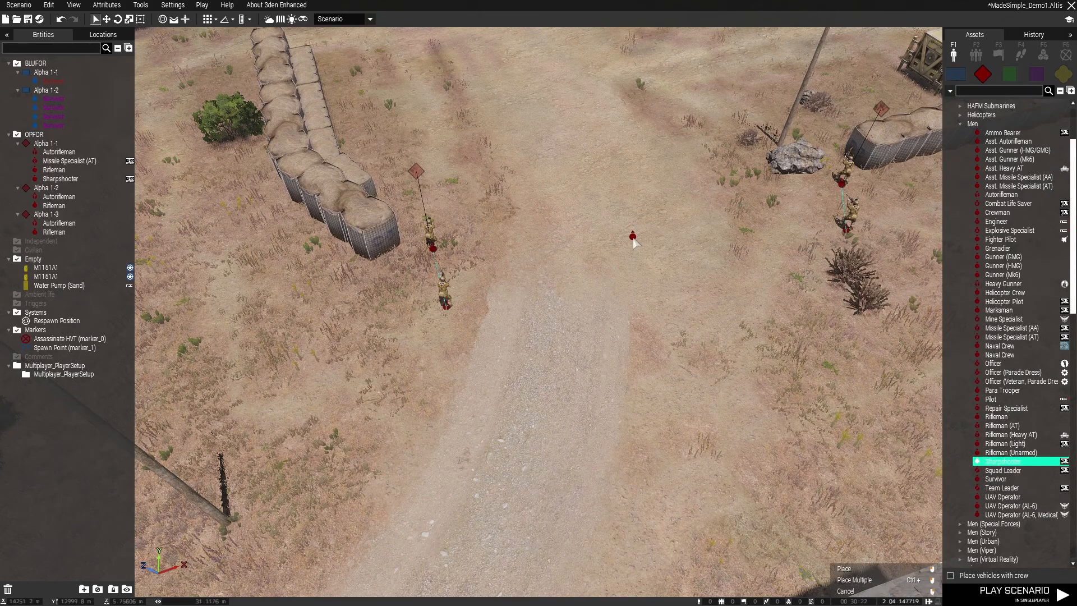
pyautogui.click(605, 210)
pyautogui.click(850, 235)
pyautogui.keyDown('ctrl'); pyautogui.moveTo(849, 234); pyautogui.dragTo(609, 212); pyautogui.keyUp('ctrl')
pyautogui.click(630, 262)
pyautogui.scroll(-3, 541, 288)
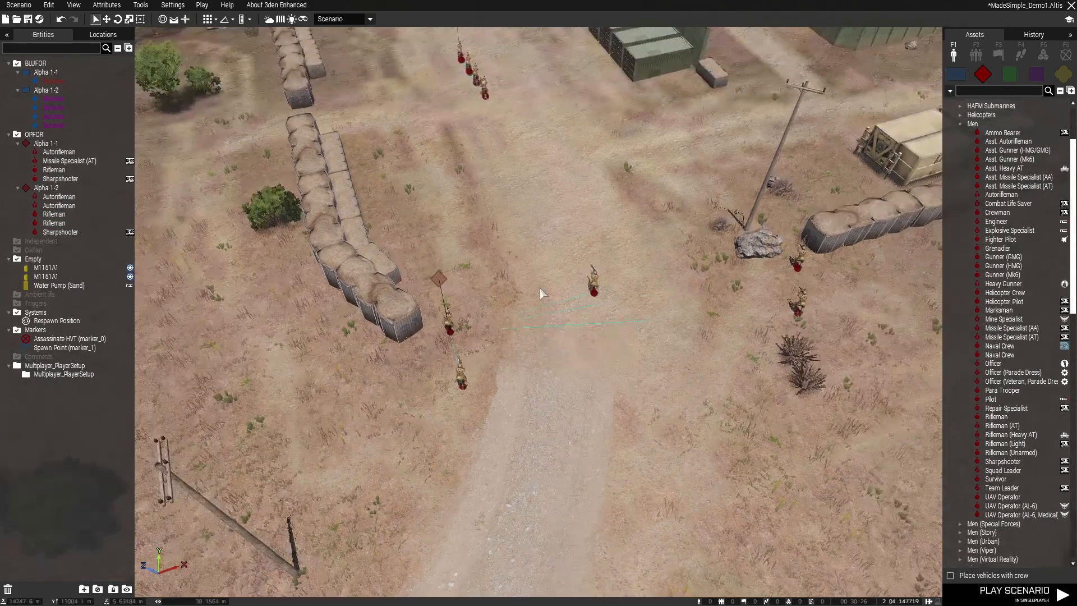
# Open the attributes of the five-soldier entrance group and try the Open Fire combat mode with Safe behavior
pyautogui.click(439, 278)
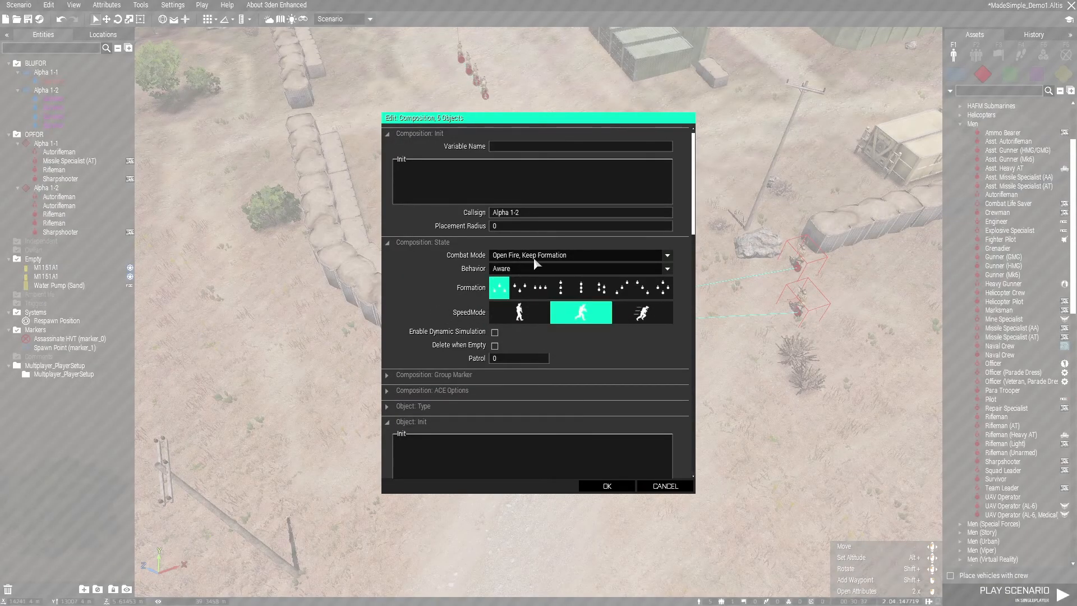
pyautogui.click(536, 268)
pyautogui.click(505, 288)
pyautogui.click(561, 255)
pyautogui.click(522, 291)
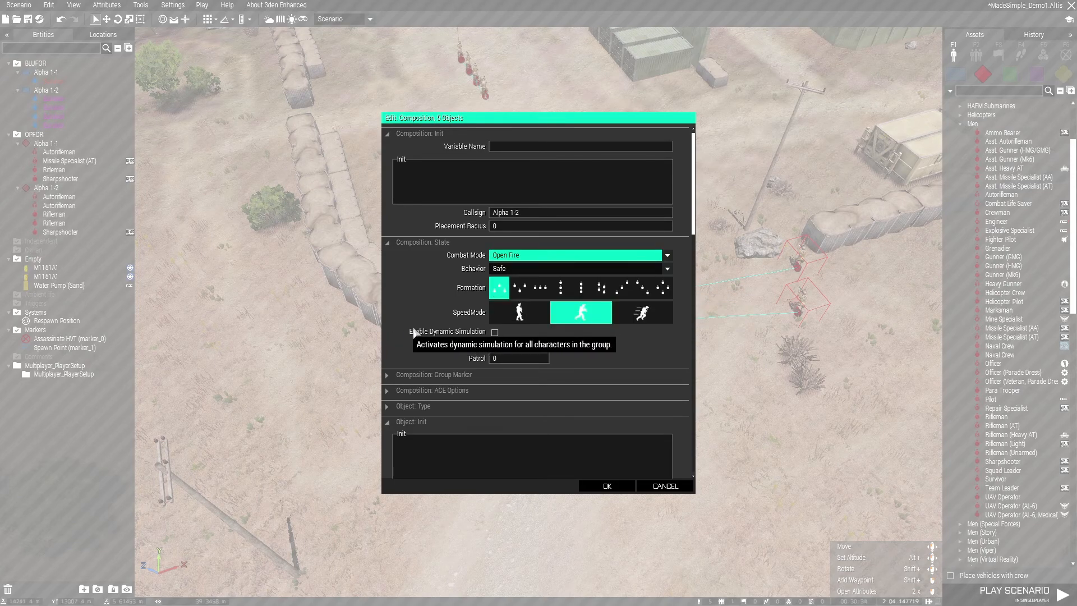
pyautogui.scroll(-10, 538, 314)
pyautogui.click(587, 231)
pyautogui.click(587, 286)
pyautogui.click(587, 299)
pyautogui.click(591, 352)
pyautogui.click(663, 485)
# Examine the entrance guard group's links and positions in relation to the base and the other OPFOR group
pyautogui.moveTo(656, 445); pyautogui.dragTo(480, 279, button='right')
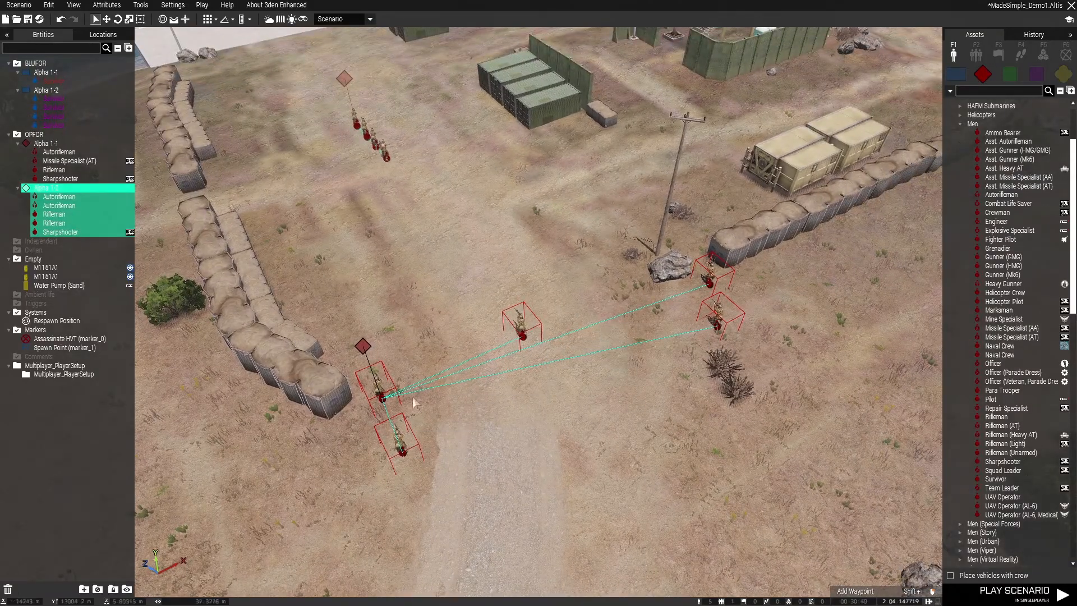
pyautogui.press('d')
pyautogui.press('w')
pyautogui.moveTo(490, 346); pyautogui.dragTo(645, 292, button='right')
pyautogui.press('a')
pyautogui.press('w')
pyautogui.press('a')
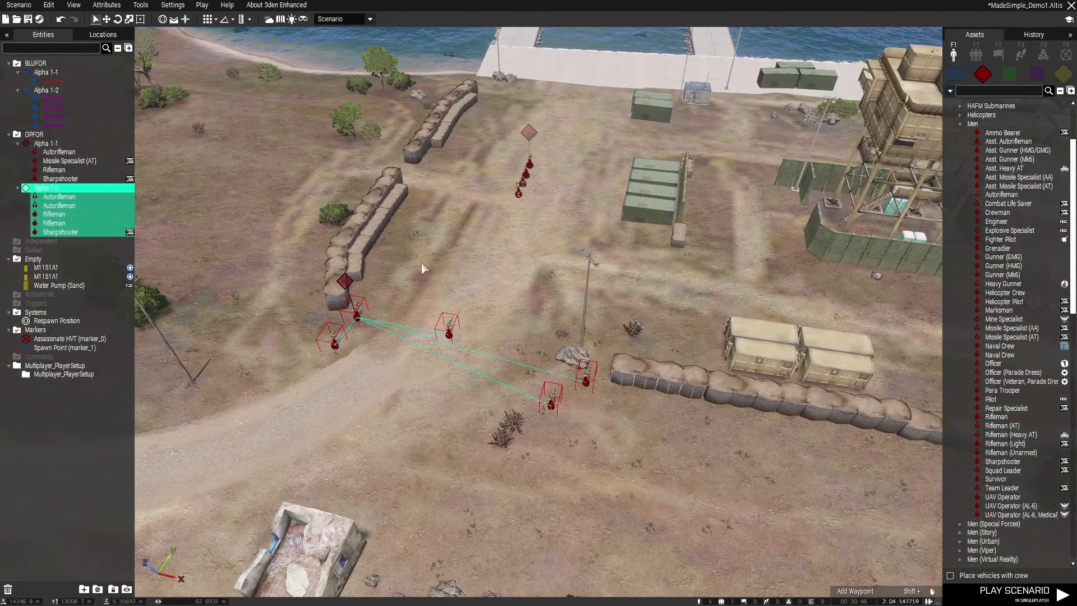
pyautogui.scroll(3, 464, 253)
pyautogui.press('a')
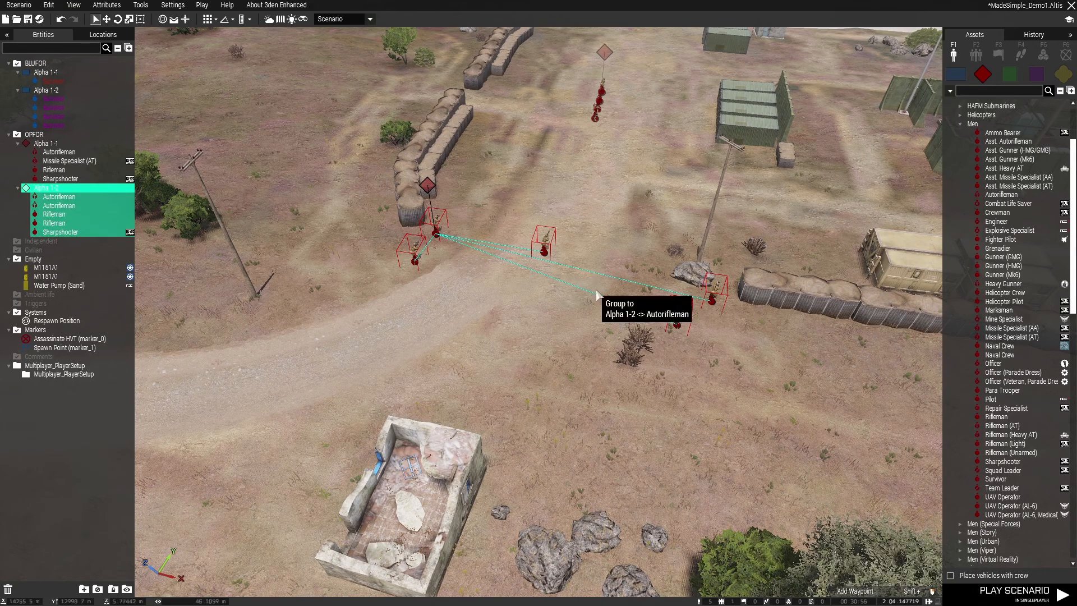
pyautogui.moveTo(661, 272); pyautogui.dragTo(505, 221, button='right')
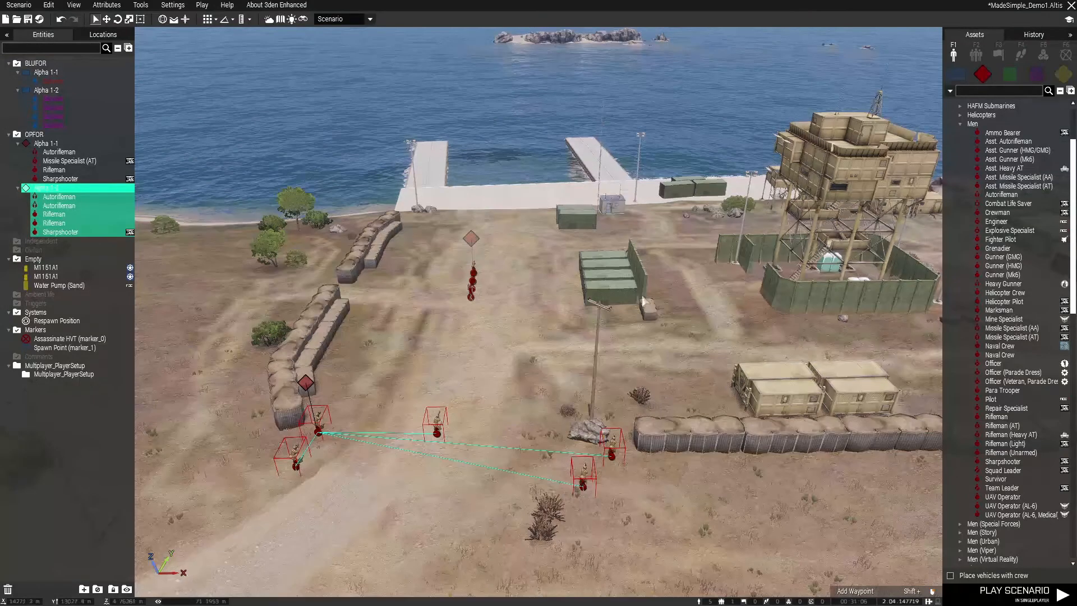
# Detach one Rifleman from the entrance guard group and delete the rest of that group
pyautogui.moveTo(647, 262); pyautogui.dragTo(594, 340, button='right')
pyautogui.press('w')
pyautogui.click(428, 309)
pyautogui.click(441, 286)
pyautogui.press('Delete')
pyautogui.press('w')
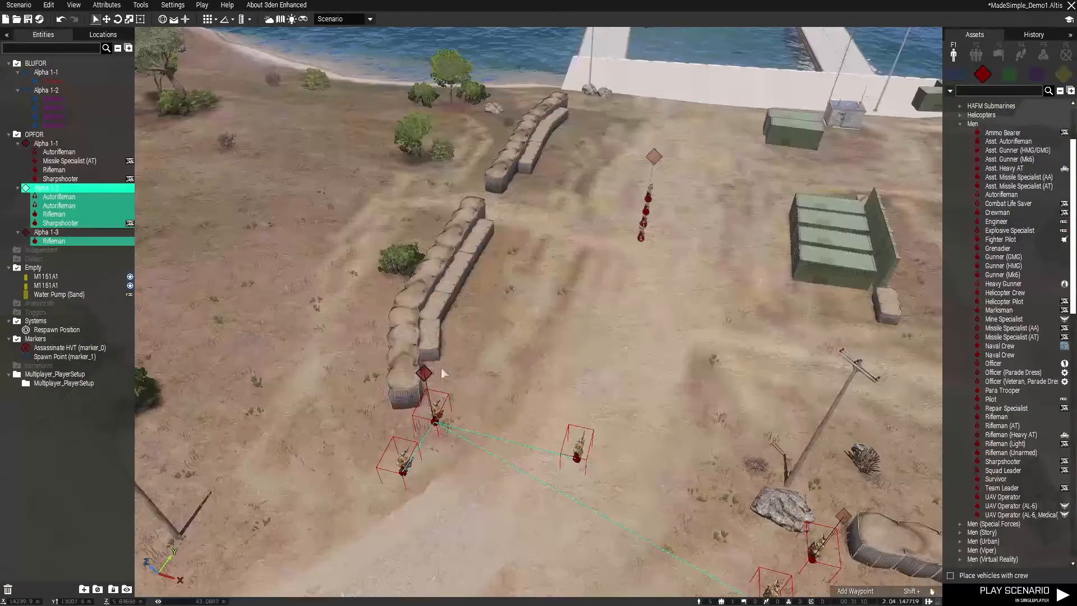
pyautogui.press('Delete')
pyautogui.press('w')
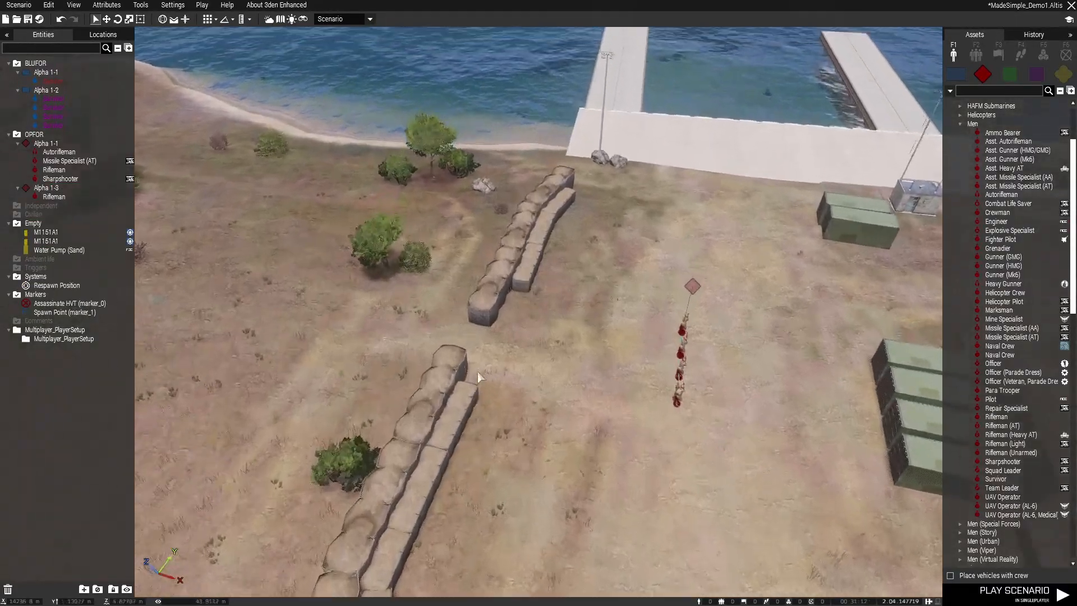
# Move the Missile Specialist (AT) closer to the neighbouring soldier at the end of the four-man OPFOR line
pyautogui.scroll(4, 505, 367)
pyautogui.moveTo(534, 356); pyautogui.dragTo(829, 336, button='right')
pyautogui.moveTo(546, 368); pyautogui.dragTo(513, 409, button='right')
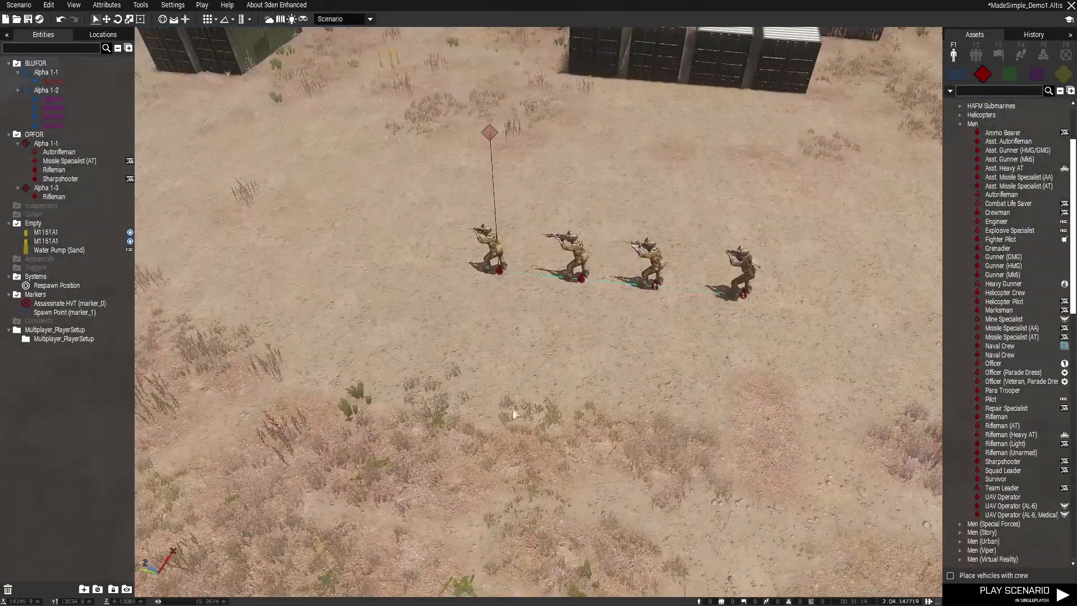
pyautogui.moveTo(508, 312); pyautogui.dragTo(514, 339, button='right')
pyautogui.press('q')
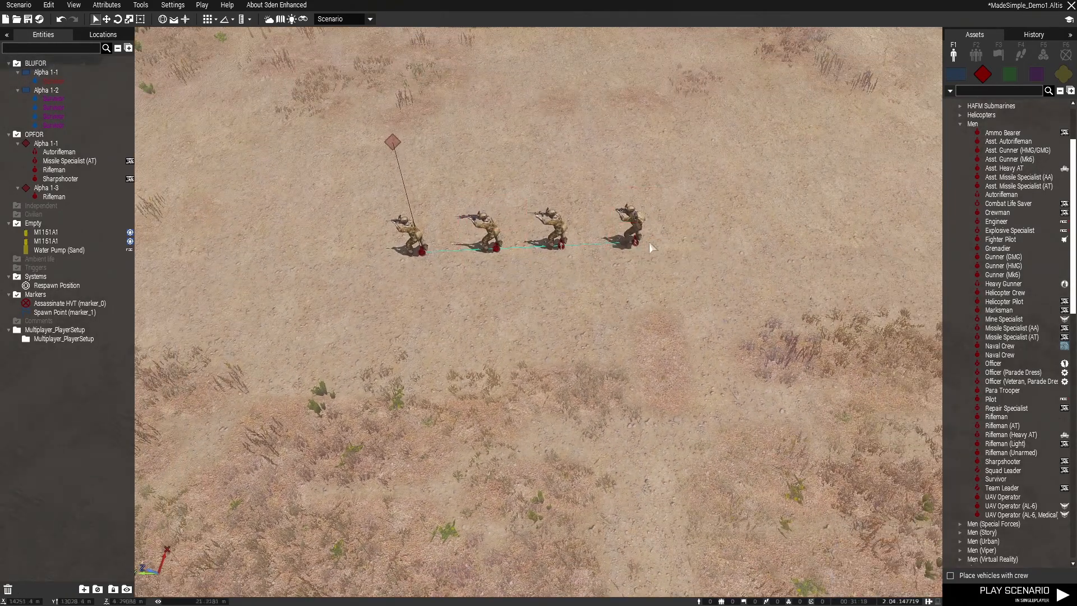
pyautogui.click(619, 228)
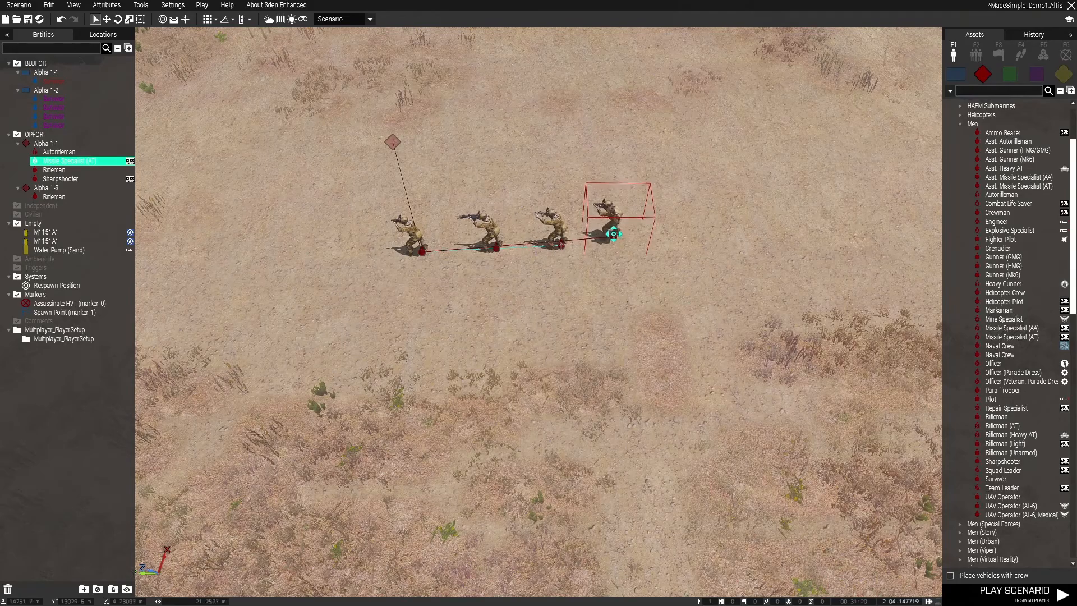
# Delete the lone Rifleman left over at the base entrance
pyautogui.click(407, 324)
pyautogui.moveTo(418, 258); pyautogui.dragTo(458, 378, button='right')
pyautogui.click(594, 213)
pyautogui.press('Delete')
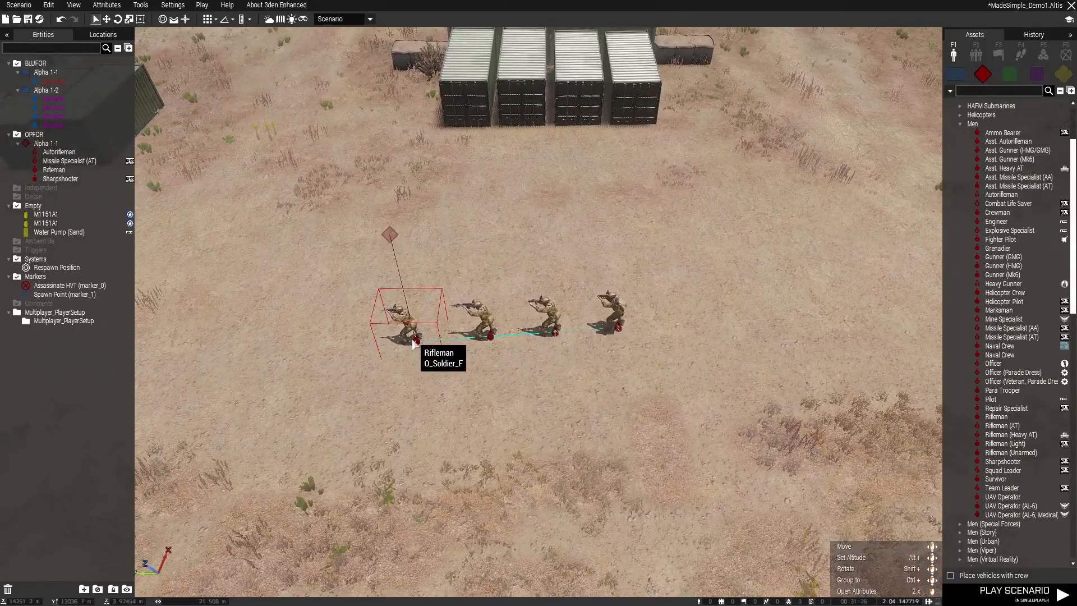
# Paste two copies of the Rifleman from the four-man OPFOR line onto the ground in front of the line
pyautogui.click(413, 343)
pyautogui.scroll(-2, 415, 341)
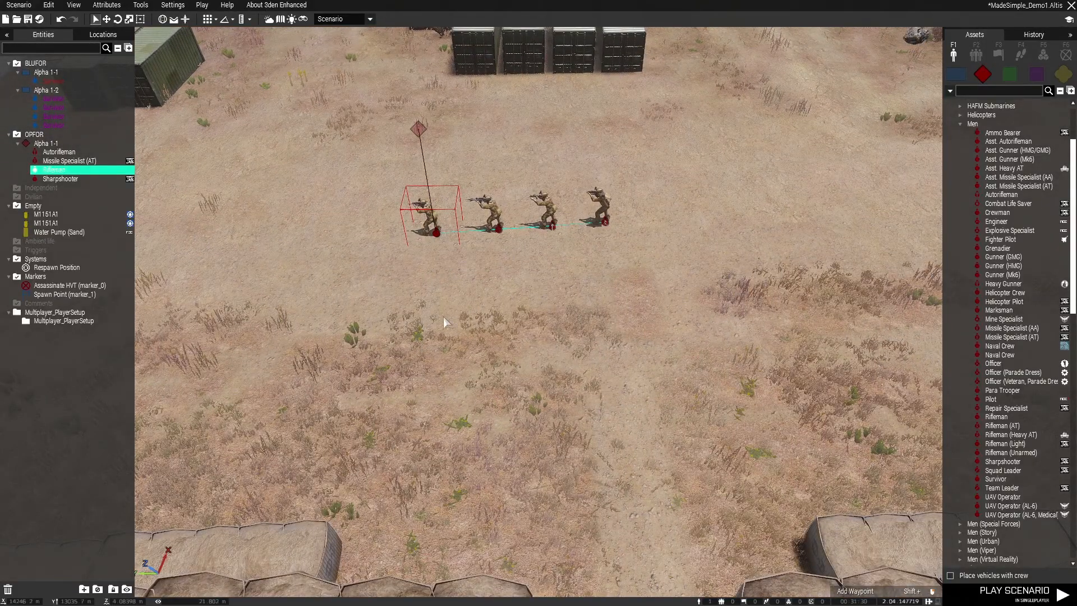
pyautogui.hotkey('ctrl', 'v')
pyautogui.hotkey('ctrl', 'v')
pyautogui.click(503, 258)
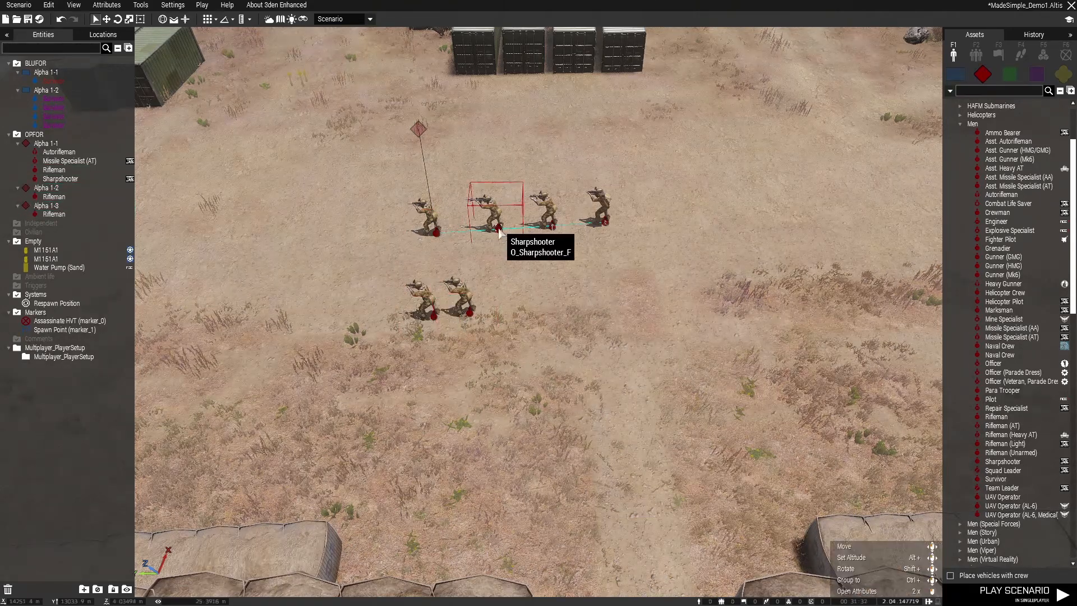
# Paste one copy of the line's Sharpshooter and two copies of its Autorifleman beside the two pasted Riflemen
pyautogui.click(499, 232)
pyautogui.hotkey('ctrl', 'c')
pyautogui.hotkey('ctrl', 'v')
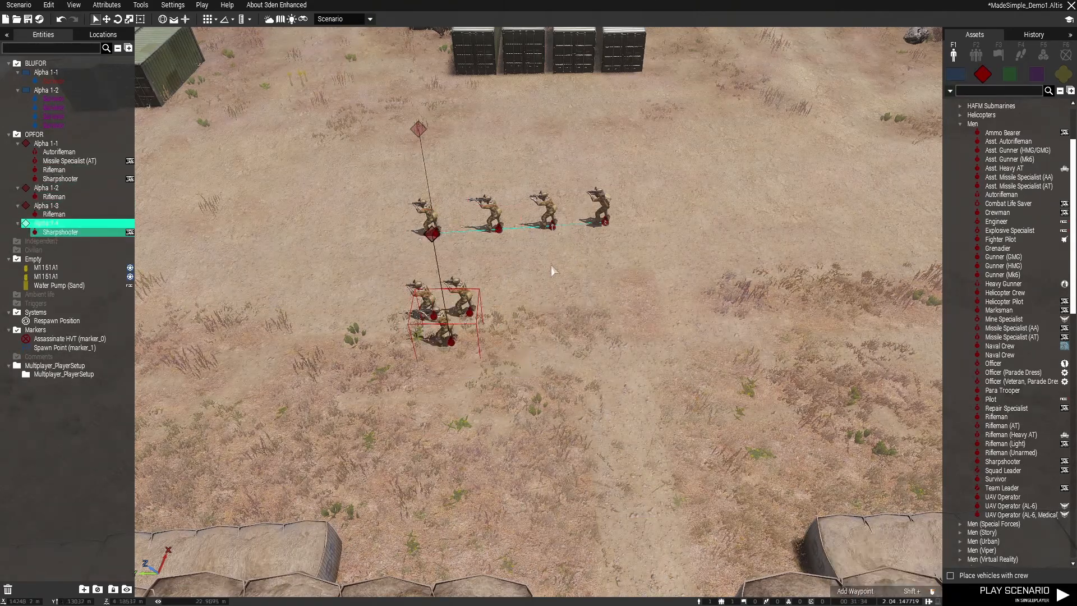
pyautogui.click(553, 224)
pyautogui.hotkey('ctrl', 'c')
pyautogui.hotkey('ctrl', 'v')
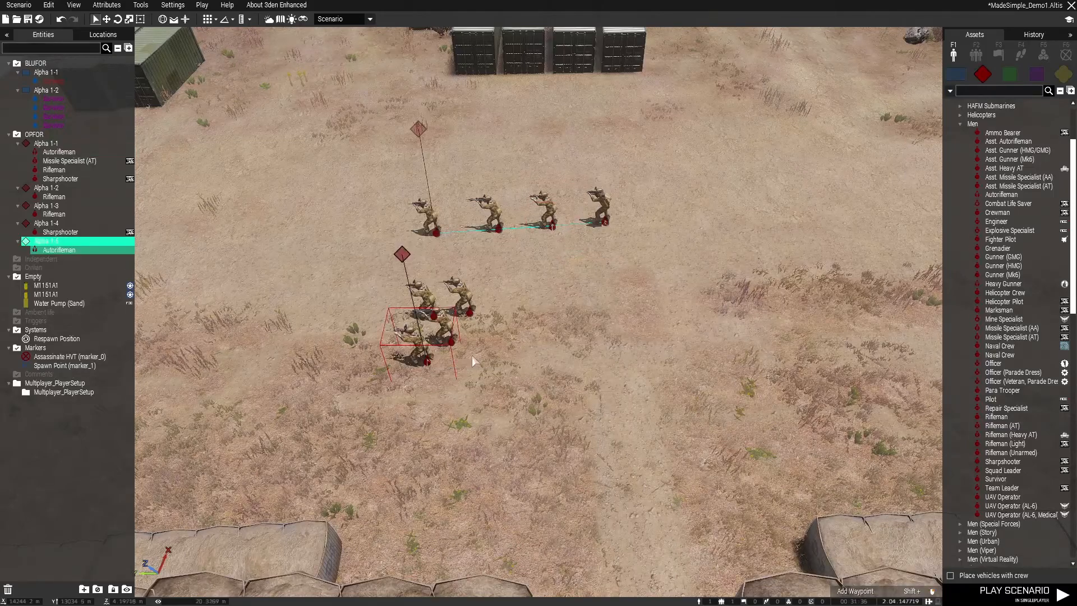
pyautogui.hotkey('ctrl', 'v')
# Select the five pasted soldiers together and move them onto the road at the base entrance
pyautogui.moveTo(515, 366); pyautogui.dragTo(392, 278)
pyautogui.moveTo(470, 317); pyautogui.dragTo(475, 219)
pyautogui.press('d')
pyautogui.click(633, 255)
pyautogui.moveTo(632, 255); pyautogui.dragTo(524, 290, button='right')
pyautogui.moveTo(555, 270); pyautogui.dragTo(675, 359)
pyautogui.moveTo(653, 336); pyautogui.dragTo(638, 412)
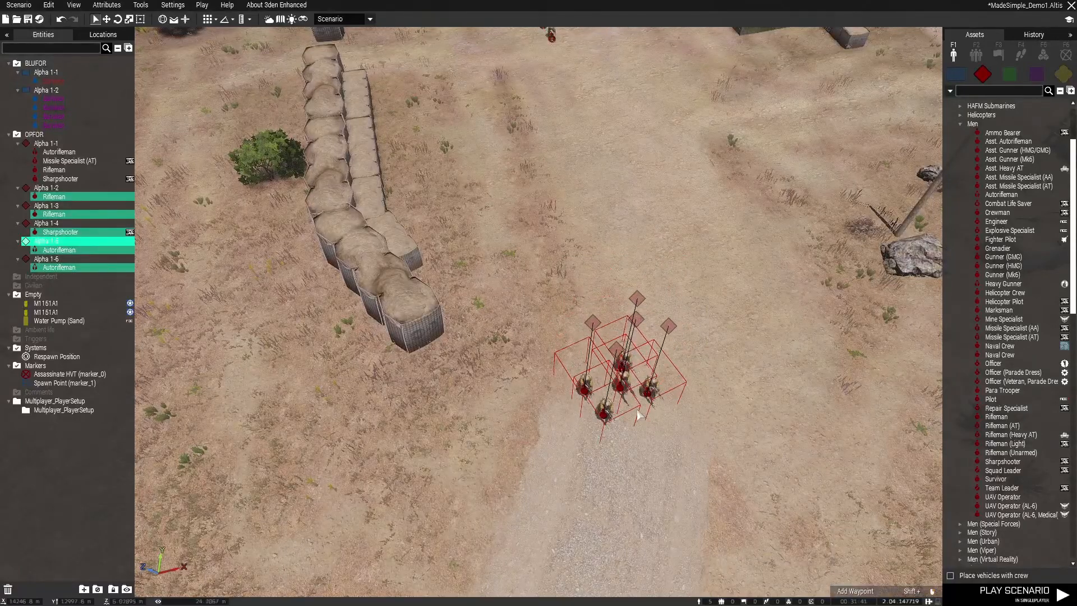
# Spread the five soldiers across the entrance, two at the sandbag wall's end, one on the road, two near the rock, and save the scenario
pyautogui.click(550, 400)
pyautogui.moveTo(583, 390); pyautogui.dragTo(455, 338)
pyautogui.moveTo(604, 416); pyautogui.dragTo(843, 272)
pyautogui.moveTo(649, 394); pyautogui.dragTo(477, 425)
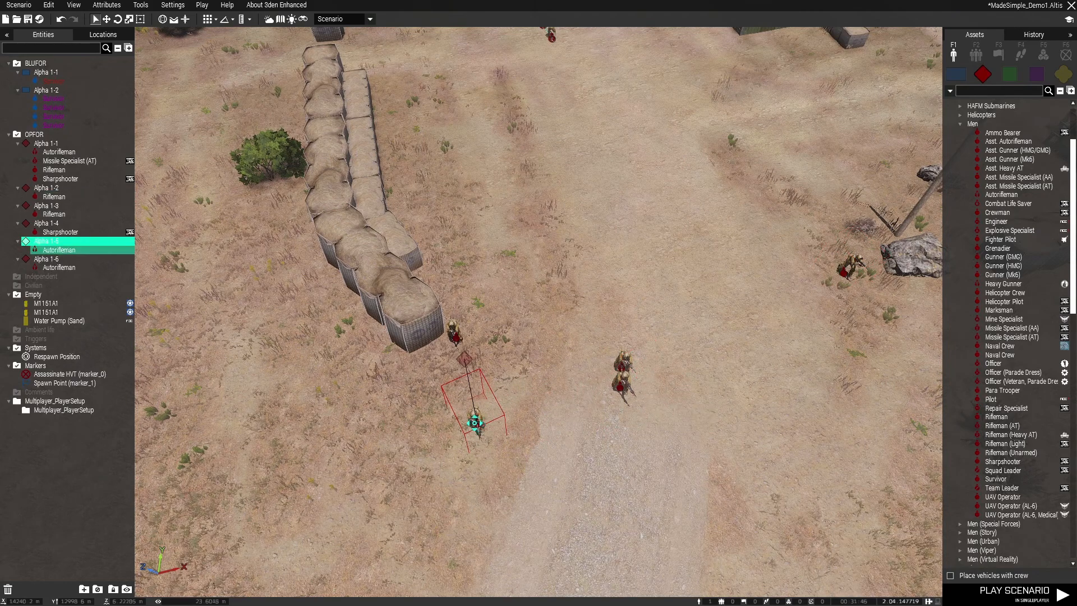
pyautogui.moveTo(619, 390); pyautogui.dragTo(637, 296)
pyautogui.moveTo(625, 373); pyautogui.dragTo(874, 326)
pyautogui.hotkey('ctrl', 's')
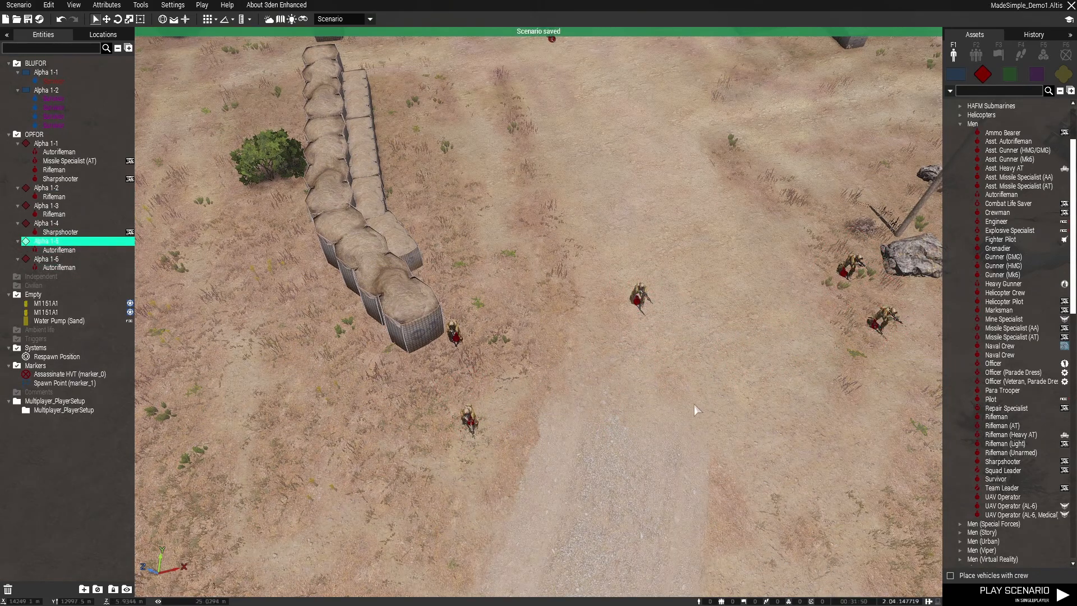
pyautogui.scroll(-4, 696, 402)
pyautogui.moveTo(684, 394); pyautogui.dragTo(497, 267, button='right')
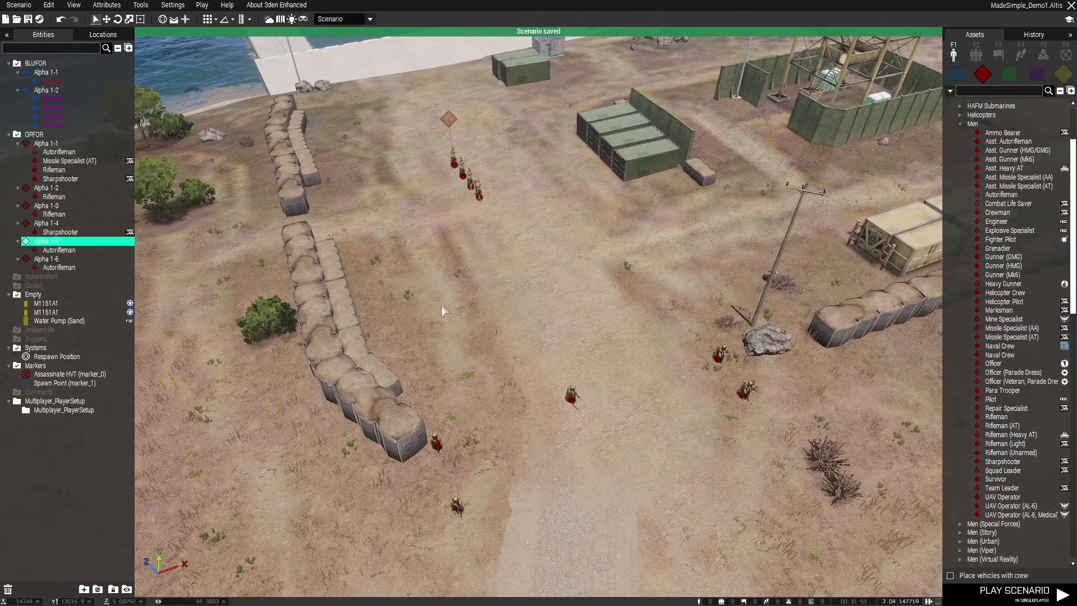
pyautogui.press('s')
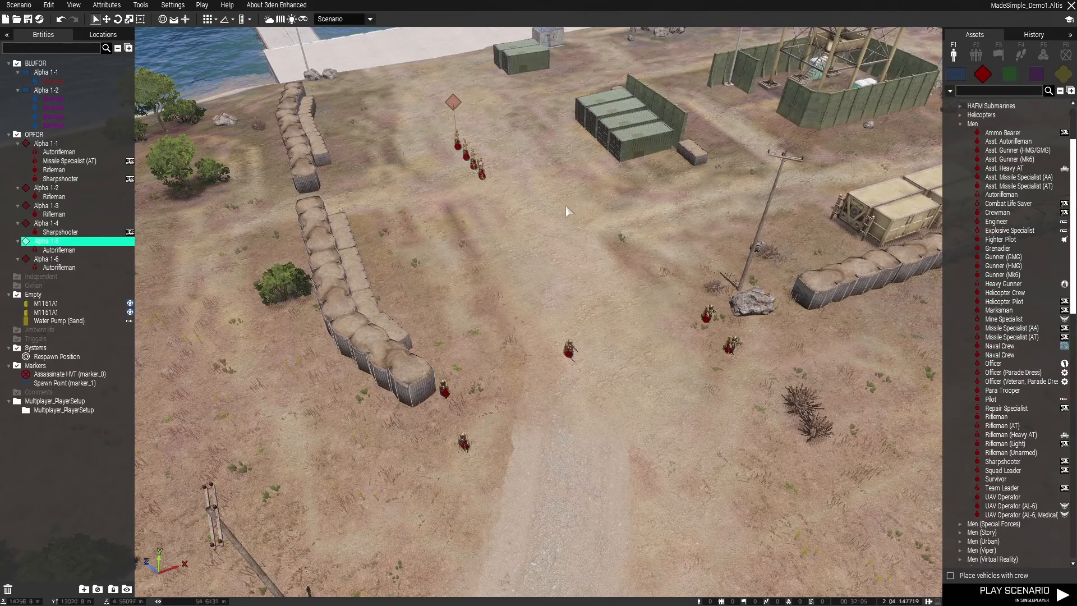
pyautogui.hotkey('ctrl', 's')
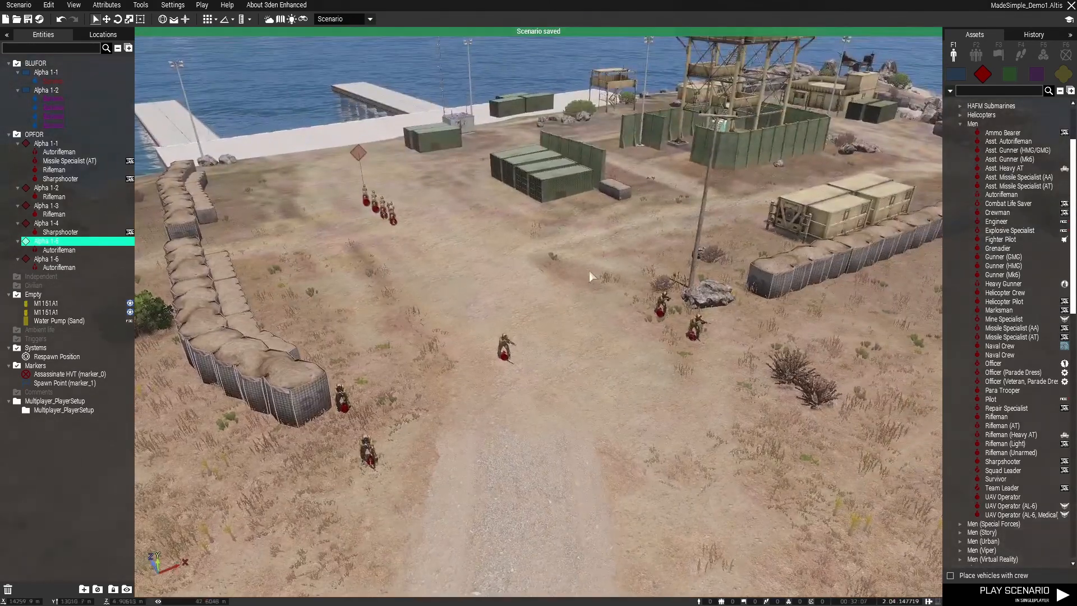
# Paste four copies of the line's Rifleman between the tower compound and the beige cabins
pyautogui.scroll(-3, 561, 328)
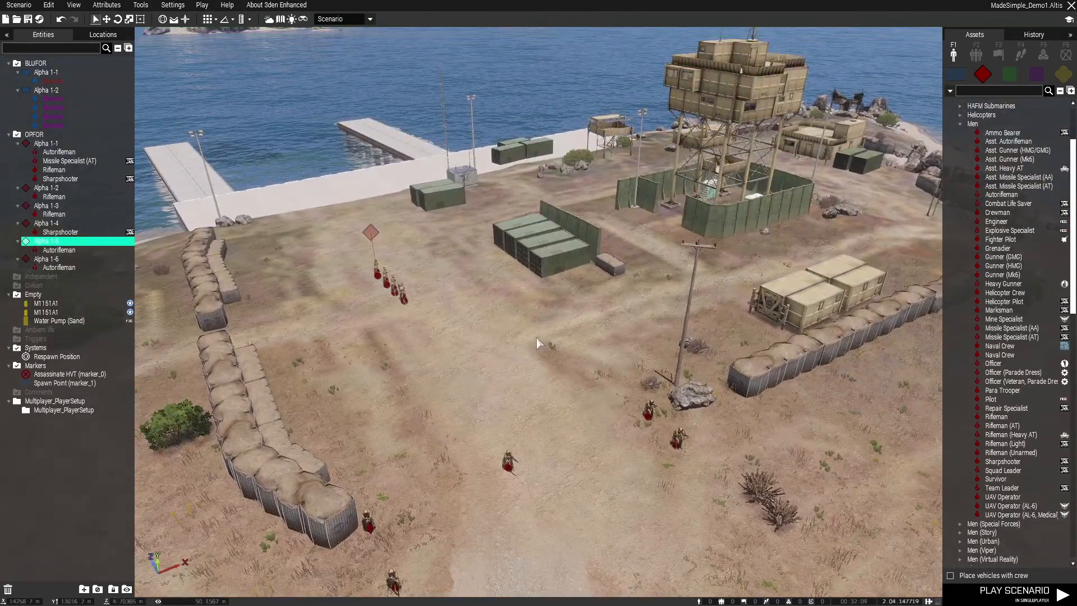
pyautogui.scroll(5, 541, 348)
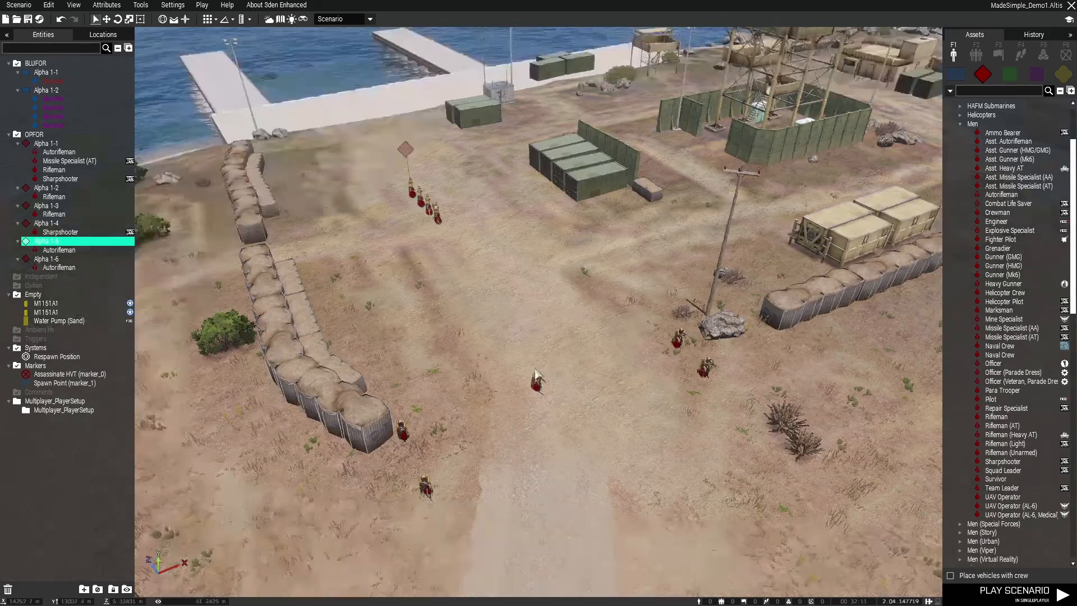
pyautogui.press('w')
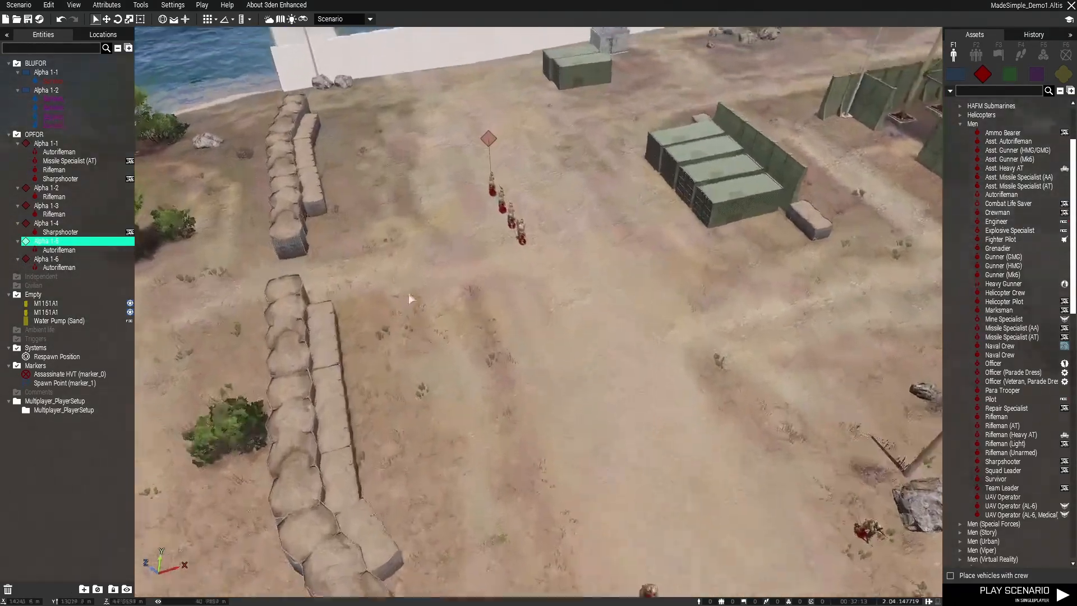
pyautogui.moveTo(399, 293); pyautogui.dragTo(591, 317, button='right')
pyautogui.press('a')
pyautogui.click(446, 365)
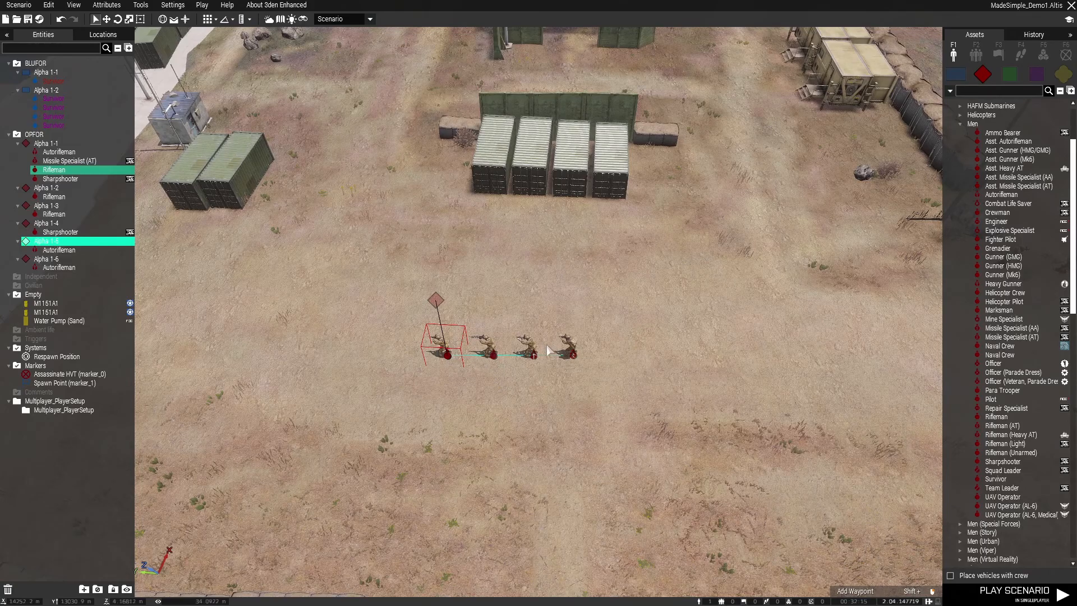
pyautogui.press('w')
pyautogui.hotkey('ctrl', 'v')
pyautogui.hotkey('ctrl', 'v')
pyautogui.hotkey('ctrl', 'v')
pyautogui.hotkey('ctrl', 'v')
pyautogui.press('s')
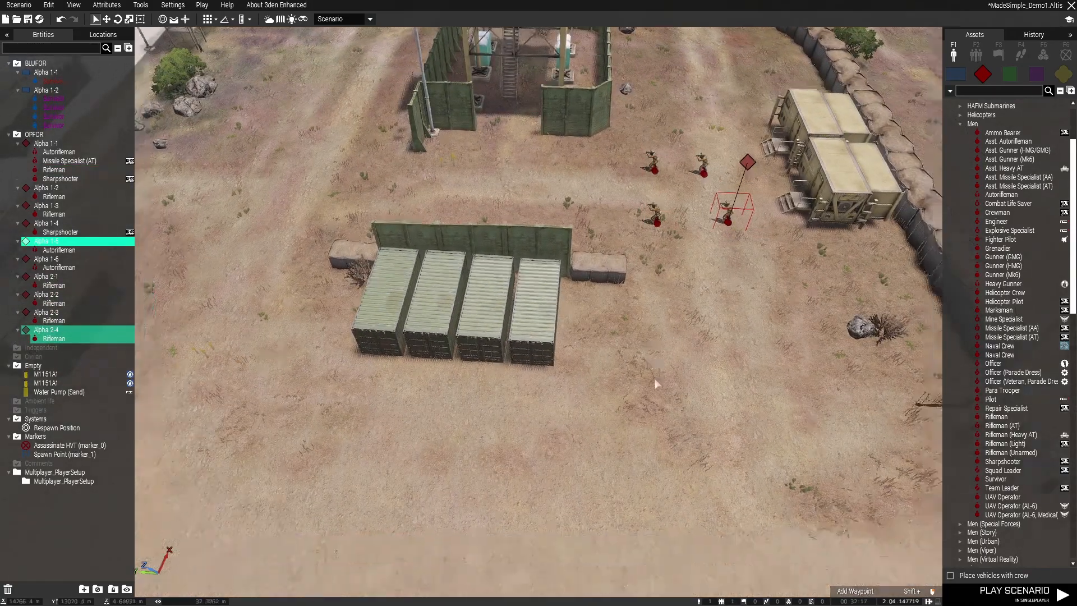
# Copy the Sharpshooter from the four-man line and paste several copies as additional base guards
pyautogui.click(436, 387)
pyautogui.click(395, 386)
pyautogui.hotkey('ctrl', 'c')
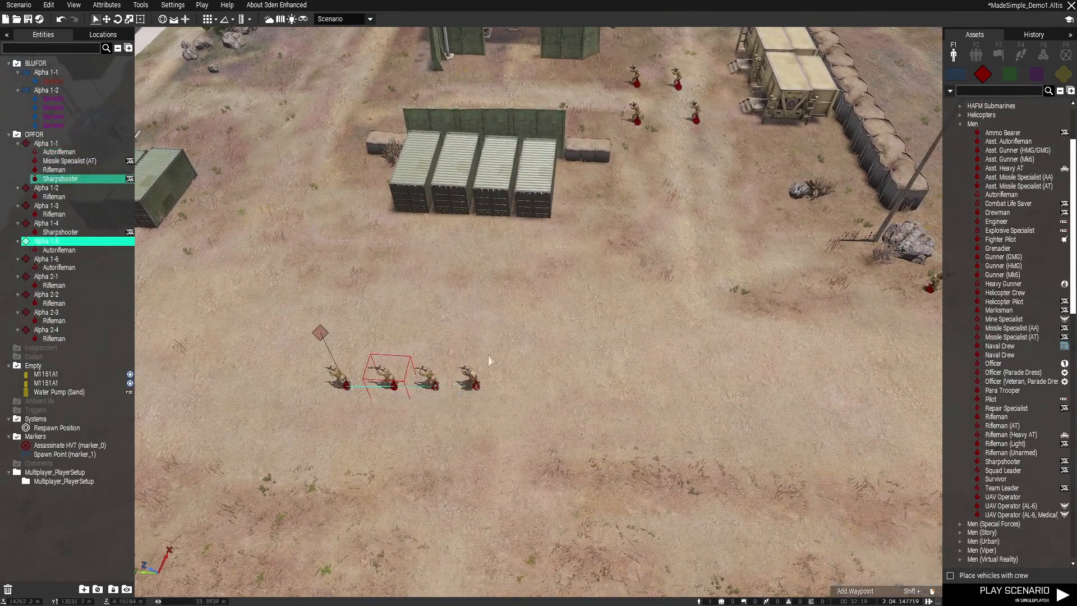
pyautogui.hotkey('ctrl', 'v')
pyautogui.hotkey('ctrl', 'v')
pyautogui.hotkey('ctrl', 'v')
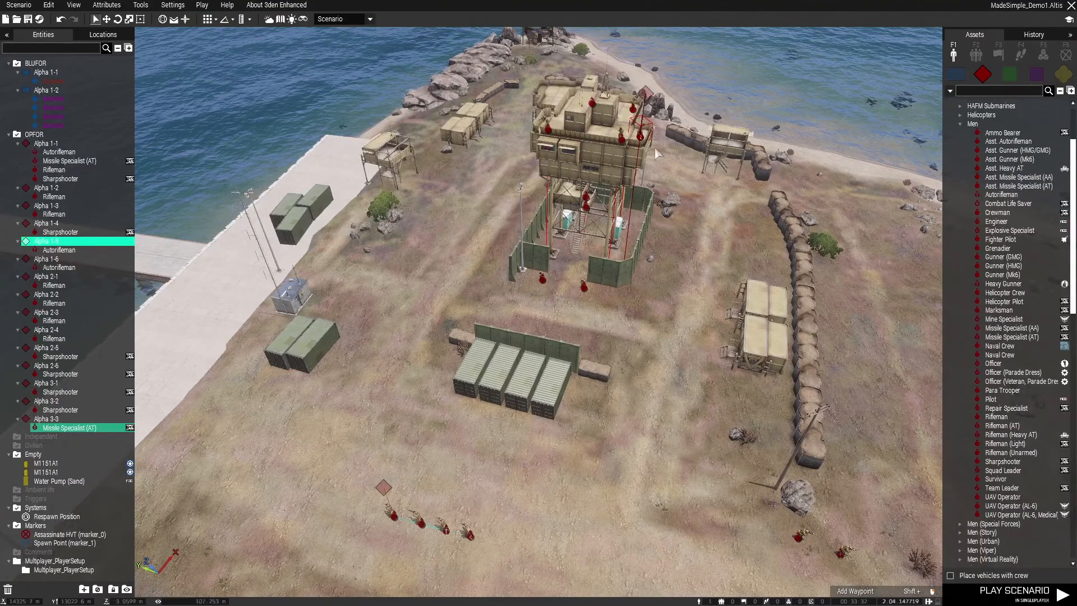
# Paste a copy of the Rifleman at the tower compound's gate onto the tower roof, position it, and save the scenario
pyautogui.press('s')
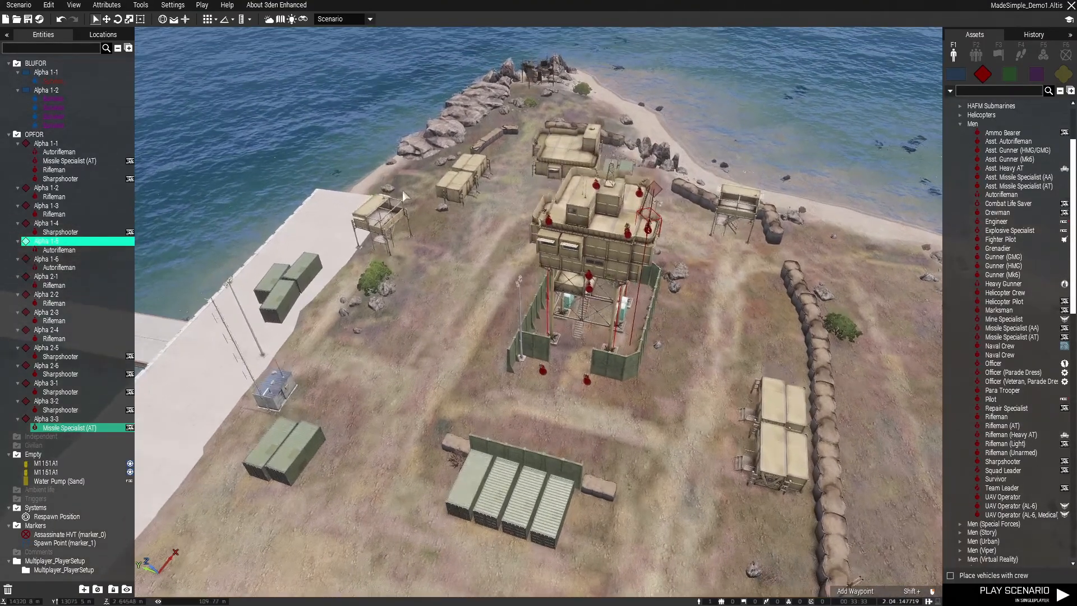
pyautogui.moveTo(300, 304); pyautogui.dragTo(696, 361, button='right')
pyautogui.moveTo(558, 389); pyautogui.dragTo(595, 398, button='right')
pyautogui.press('w')
pyautogui.moveTo(731, 321); pyautogui.dragTo(652, 336, button='right')
pyautogui.click(564, 440)
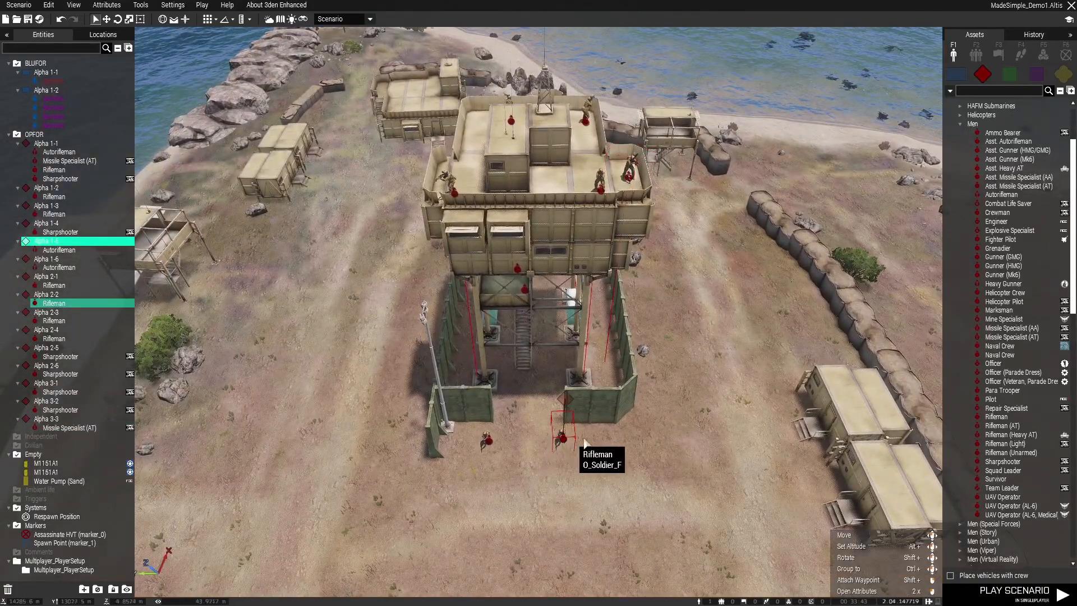
pyautogui.press('w')
pyautogui.hotkey('ctrl', 'v')
pyautogui.moveTo(565, 395); pyautogui.dragTo(613, 357)
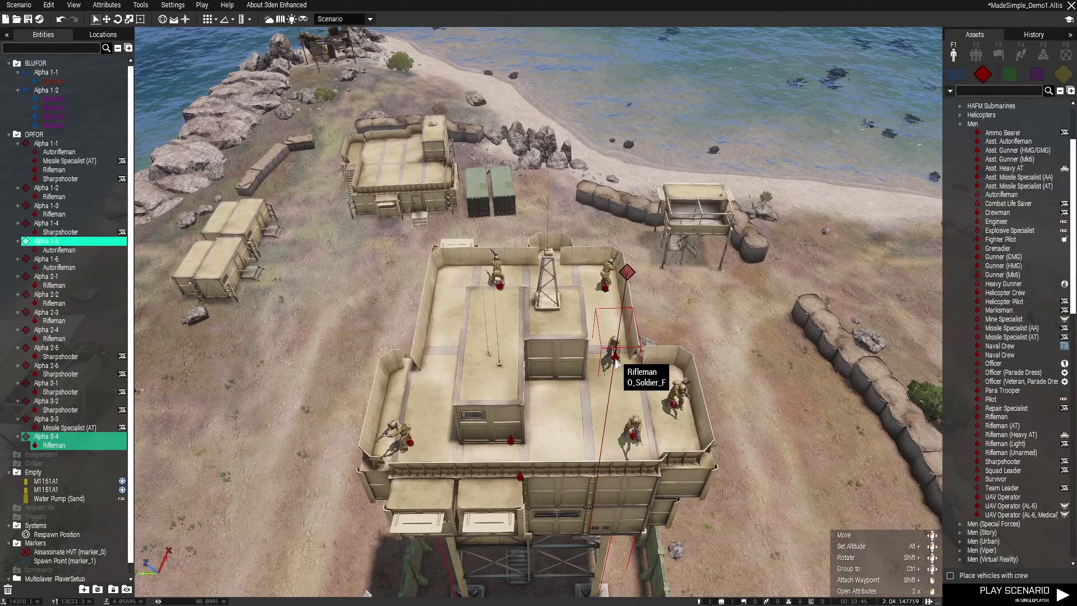
pyautogui.hotkey('ctrl', 's')
# Survey the whole coastal base from several sides, checking how the OPFOR guards cover the tower, entrance and piers
pyautogui.press('s')
pyautogui.moveTo(589, 365); pyautogui.dragTo(753, 328, button='right')
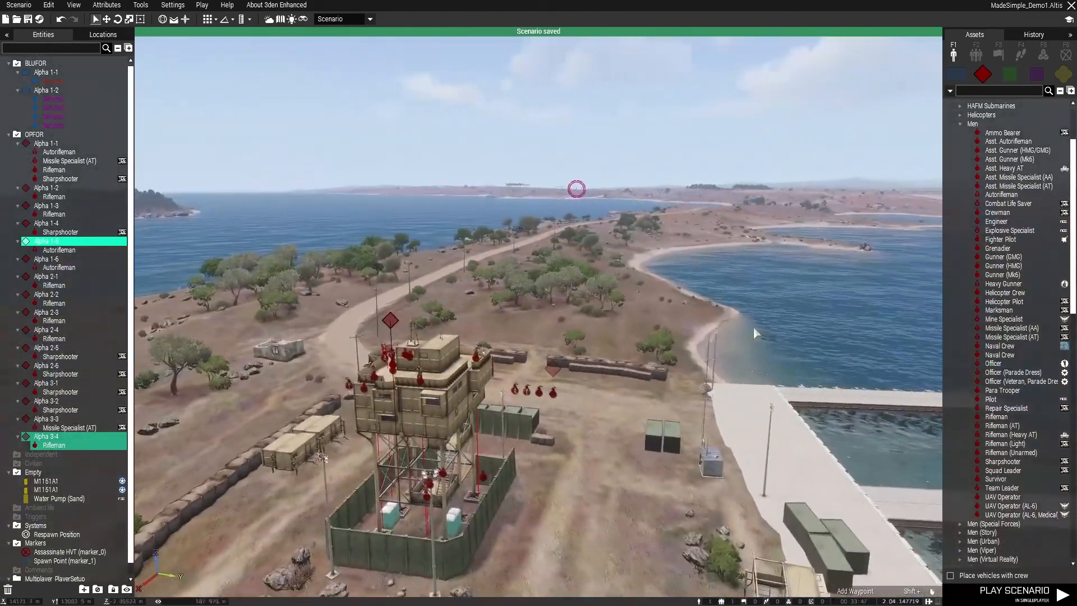
pyautogui.press('s')
pyautogui.moveTo(662, 264); pyautogui.dragTo(628, 301, button='right')
pyautogui.press('w')
pyautogui.press('d')
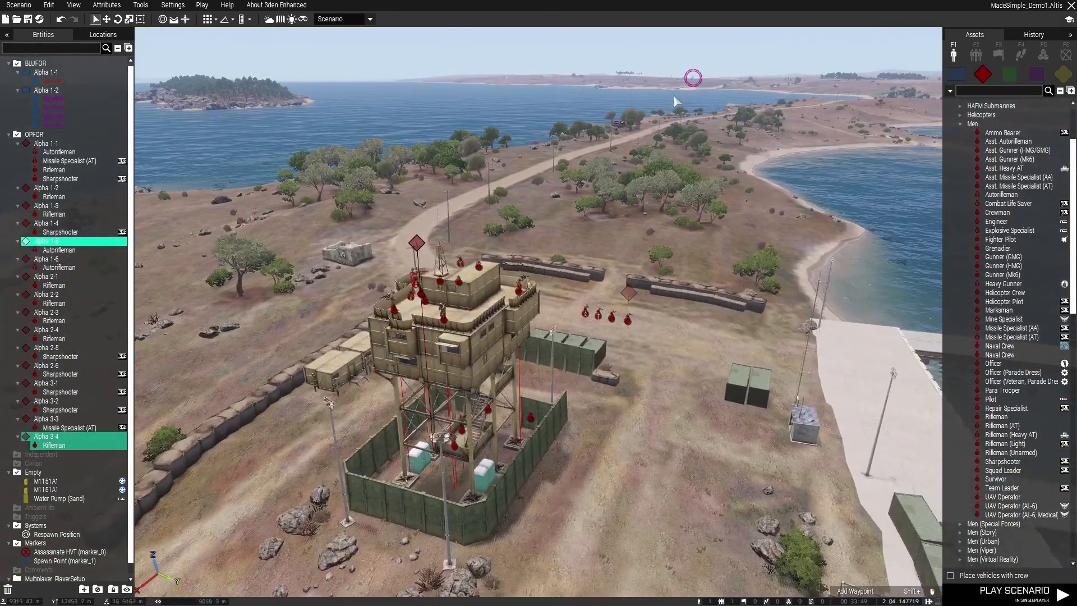
pyautogui.press('q')
pyautogui.press('d')
pyautogui.moveTo(748, 237); pyautogui.dragTo(529, 256, button='right')
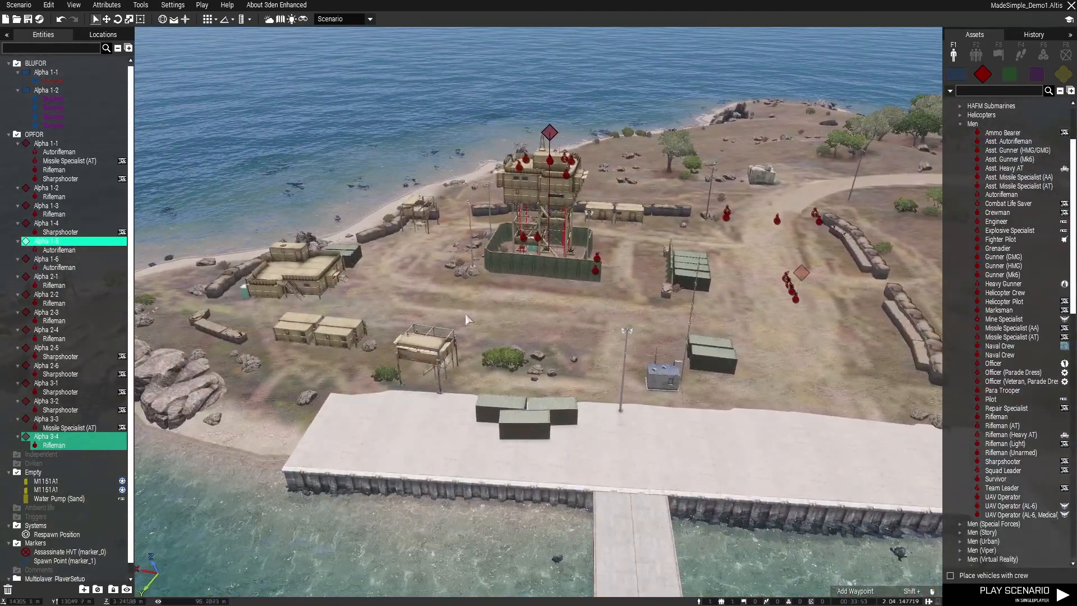
pyautogui.press('w')
pyautogui.moveTo(467, 314); pyautogui.dragTo(513, 314, button='right')
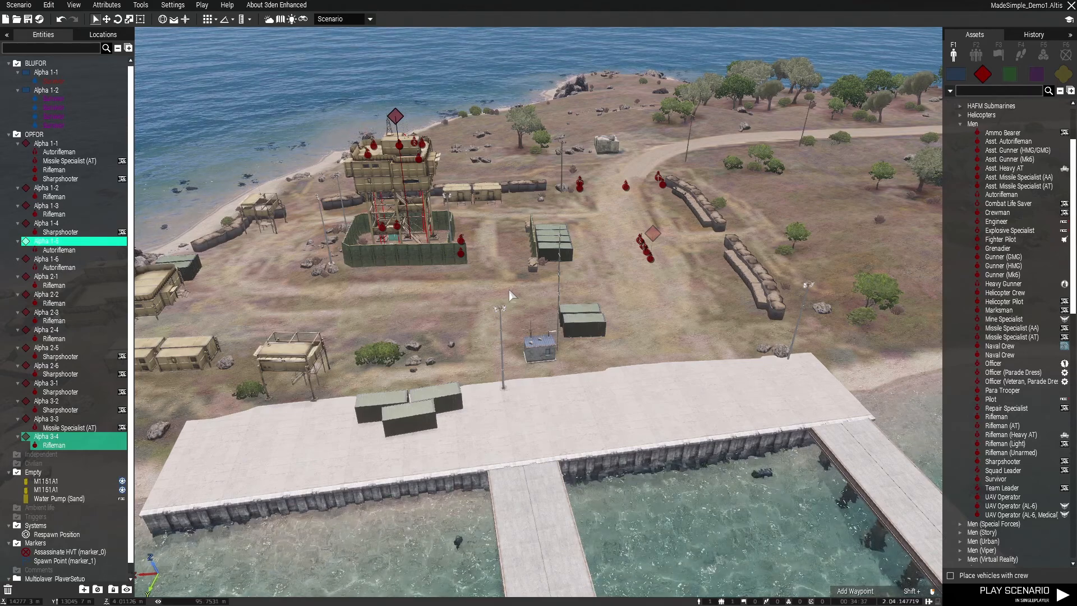
# Examine the guards on the tower roof, on its stairs and around the walled compound
pyautogui.press('a')
pyautogui.moveTo(402, 527); pyautogui.dragTo(542, 416, button='right')
pyautogui.press('s')
pyautogui.press('w')
pyautogui.moveTo(665, 344); pyautogui.dragTo(531, 404, button='right')
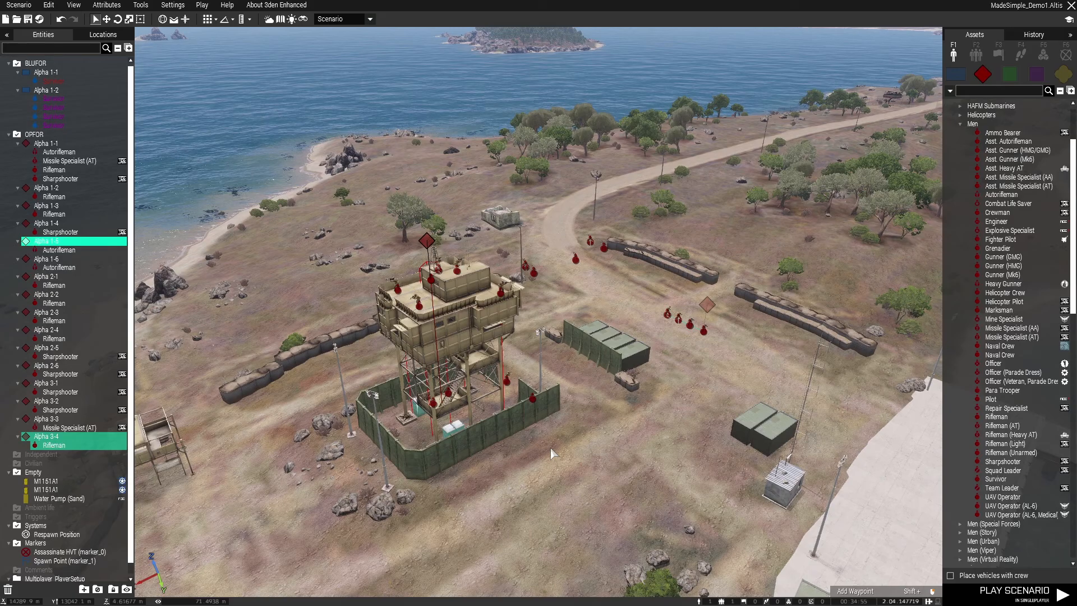
pyautogui.scroll(5, 553, 453)
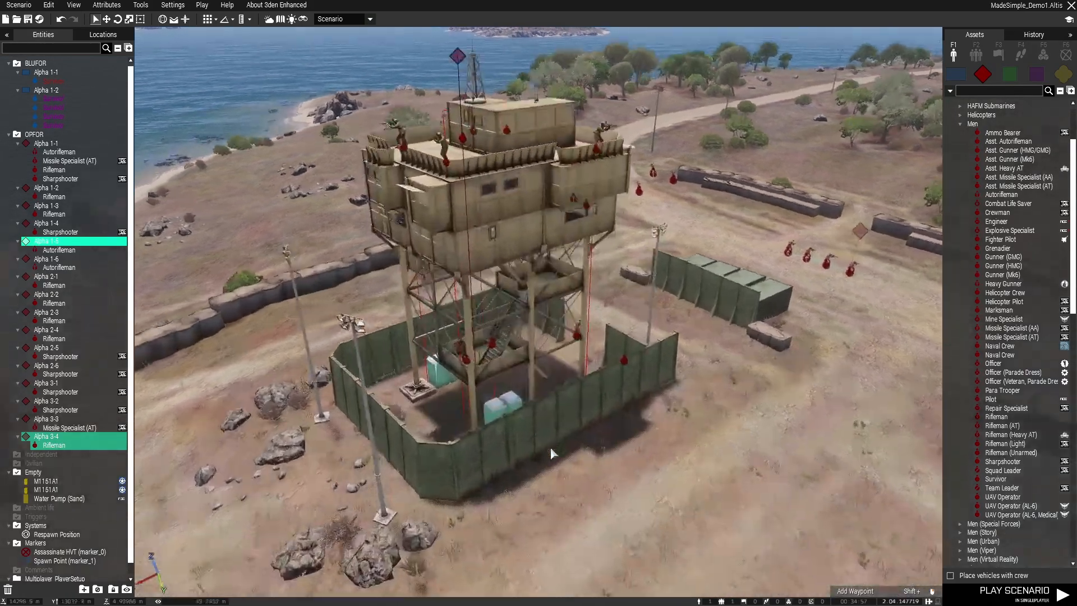
pyautogui.press('q')
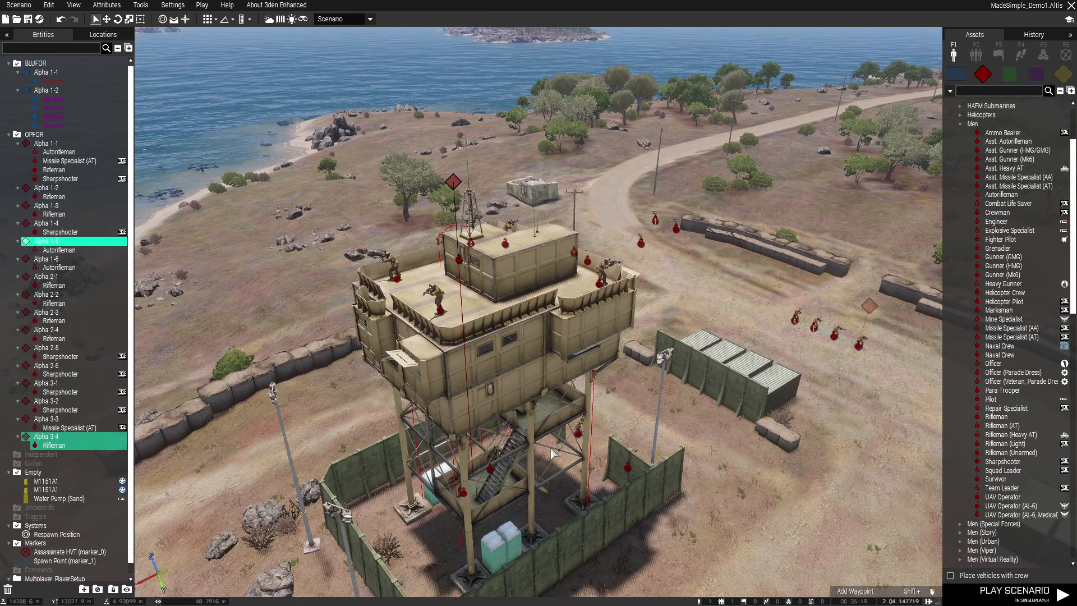
pyautogui.moveTo(551, 449); pyautogui.dragTo(537, 405, button='right')
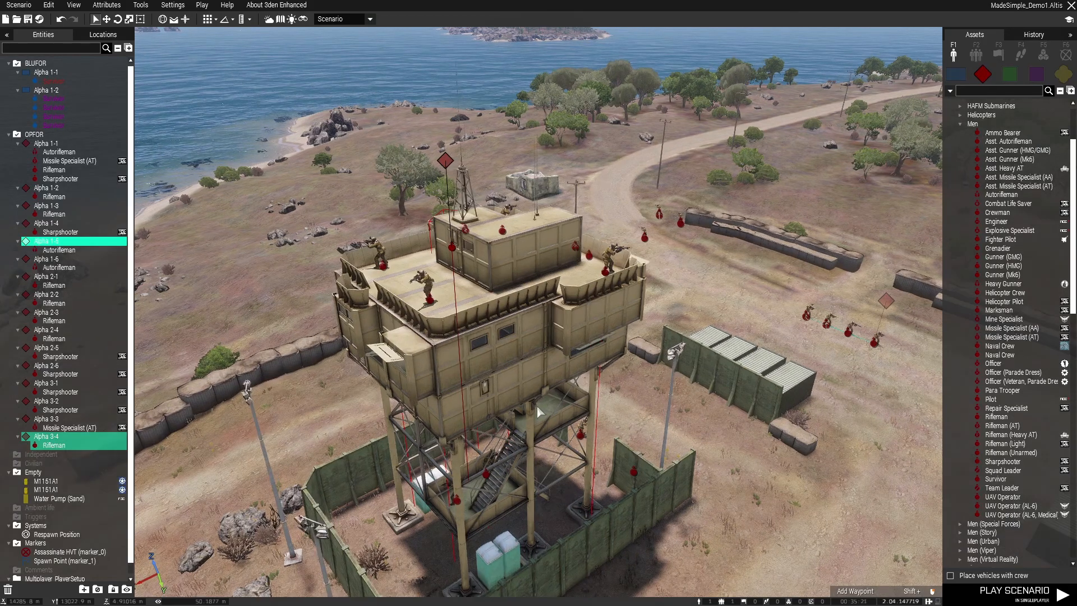
pyautogui.press('a')
pyautogui.moveTo(366, 425); pyautogui.dragTo(777, 443, button='right')
pyautogui.press('a')
pyautogui.rightClick(709, 443)
pyautogui.click(579, 472)
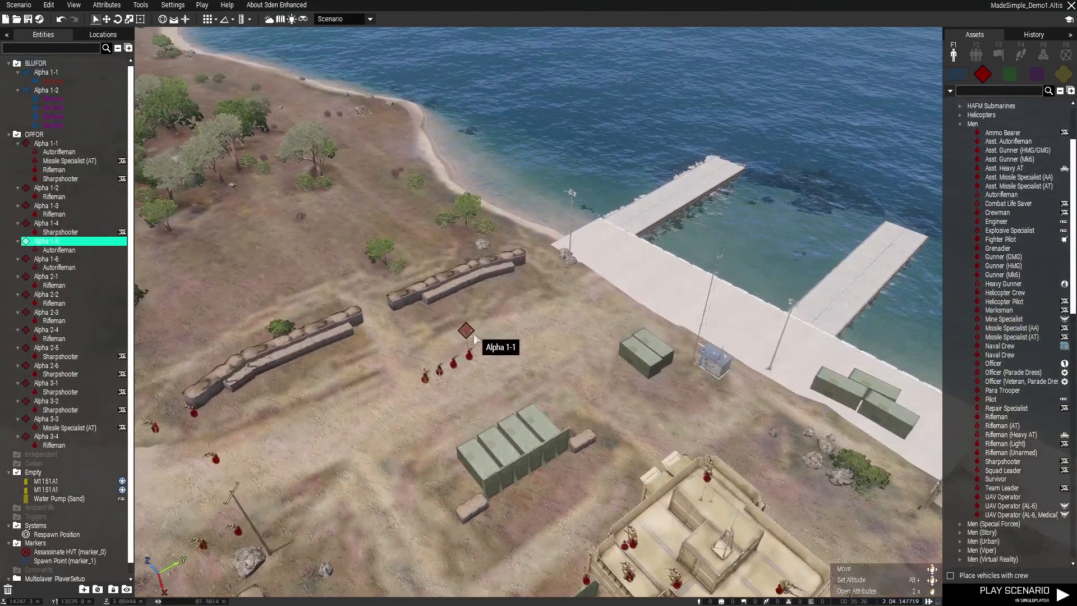
# Move the four-man OPFOR group next to the sandbag wall on the edge of the base
pyautogui.click(496, 288)
pyautogui.moveTo(501, 280); pyautogui.dragTo(531, 265)
pyautogui.click(438, 353)
pyautogui.press('s')
pyautogui.press('a')
pyautogui.moveTo(438, 353); pyautogui.dragTo(323, 369, button='right')
pyautogui.press('d')
pyautogui.press('w')
pyautogui.press('d')
pyautogui.moveTo(656, 326); pyautogui.dragTo(510, 369, button='right')
pyautogui.press('w')
pyautogui.moveTo(499, 448)
pyautogui.mouseDown(button='right')
pyautogui.moveTo(510, 401)
pyautogui.moveTo(501, 437)
pyautogui.mouseUp(button='right')
pyautogui.press('d')
pyautogui.moveTo(578, 354); pyautogui.dragTo(489, 350, button='right')
pyautogui.press('w')
pyautogui.press('d')
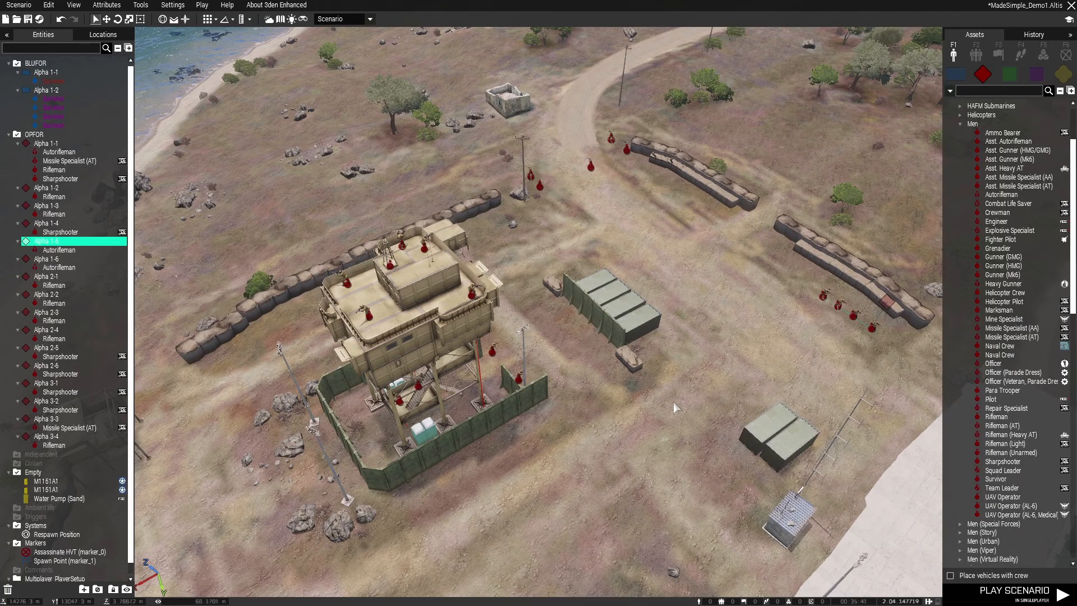
# Move the whole four-man OPFOR group away from the sandbag wall to the open ground near the container row, and save the scenario
pyautogui.moveTo(886, 303); pyautogui.dragTo(689, 245)
pyautogui.click(726, 343)
pyautogui.hotkey('ctrl', 's')
# Move the newly added Rifleman to a different spot on the tower roof
pyautogui.scroll(6, 671, 281)
pyautogui.moveTo(725, 343); pyautogui.dragTo(506, 361, button='right')
pyautogui.moveTo(440, 263); pyautogui.dragTo(453, 395)
# Place an unmanned XM312 (High) turret from the OPFOR turrets on the tower roof near the Rifleman
pyautogui.click(960, 124)
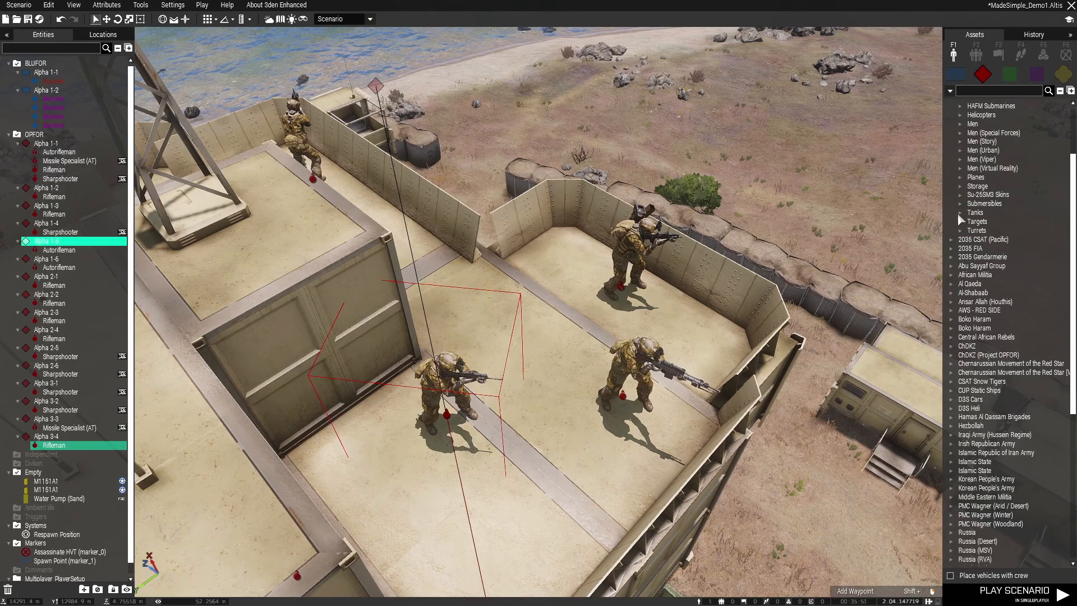
pyautogui.click(960, 230)
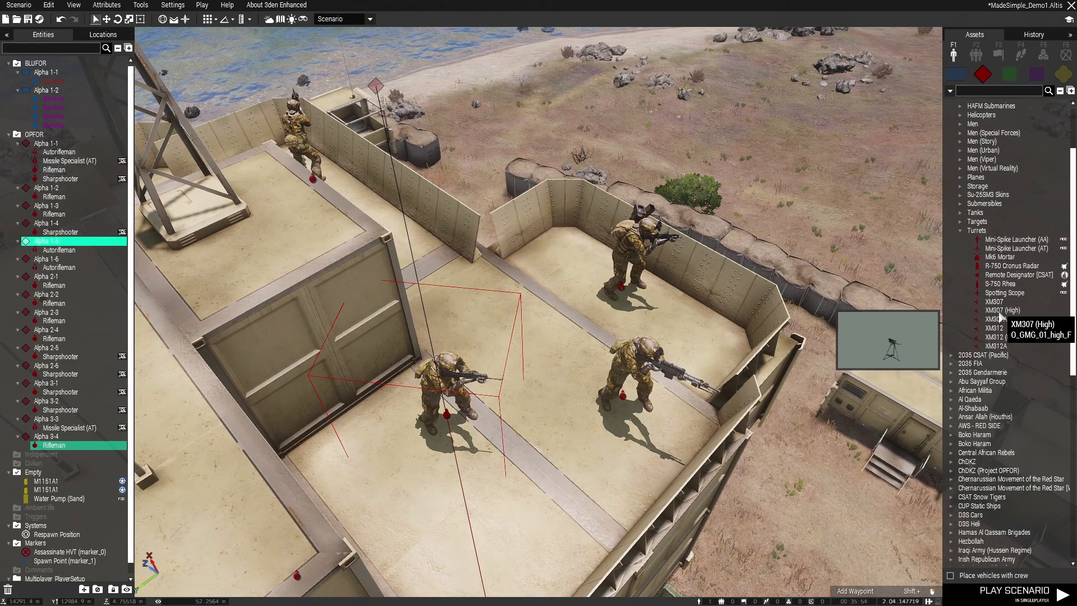
pyautogui.click(1003, 337)
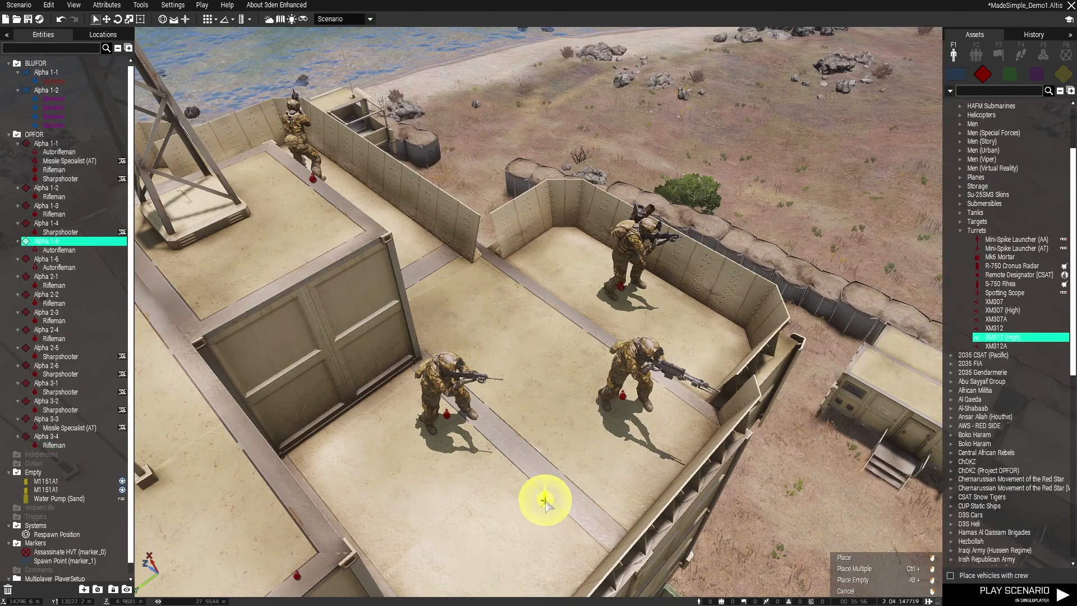
pyautogui.click(545, 501)
# Put the nearby Rifleman into the XM312 (High) turret as its crew and save the scenario
pyautogui.moveTo(461, 425); pyautogui.dragTo(547, 502)
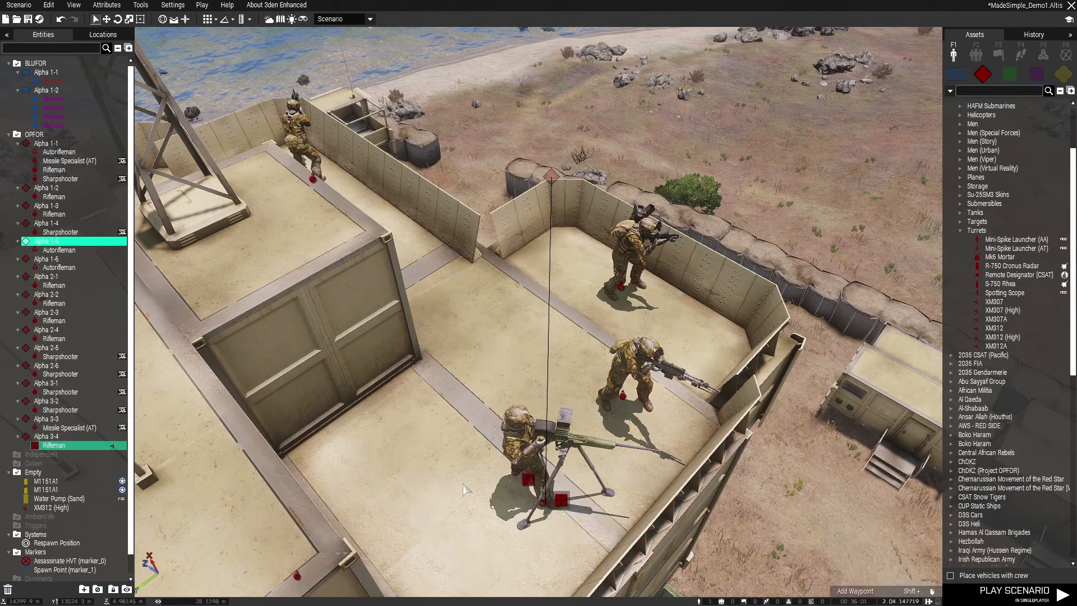
pyautogui.click(464, 490)
pyautogui.hotkey('ctrl', 's')
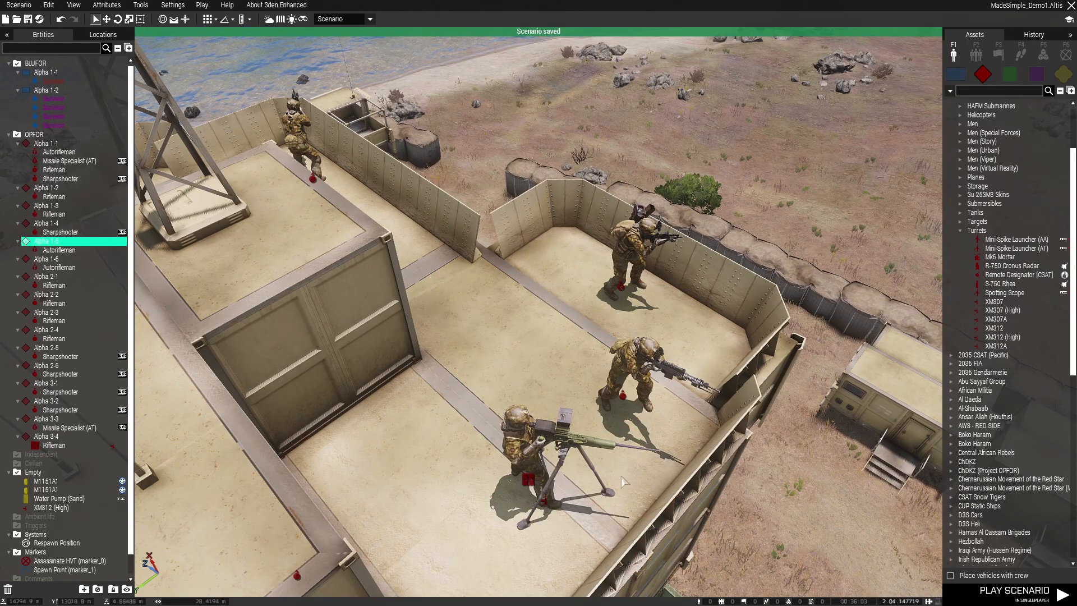
# Examine the base's road entrance and its guard positions from the tower roof down to the sandbag walls
pyautogui.scroll(-5, 629, 479)
pyautogui.moveTo(642, 456); pyautogui.dragTo(803, 148, button='right')
pyautogui.press('d')
pyautogui.moveTo(718, 225); pyautogui.dragTo(521, 286, button='right')
pyautogui.press('w')
pyautogui.moveTo(447, 293); pyautogui.dragTo(505, 288, button='right')
pyautogui.press('a')
pyautogui.moveTo(725, 184); pyautogui.dragTo(751, 174, button='right')
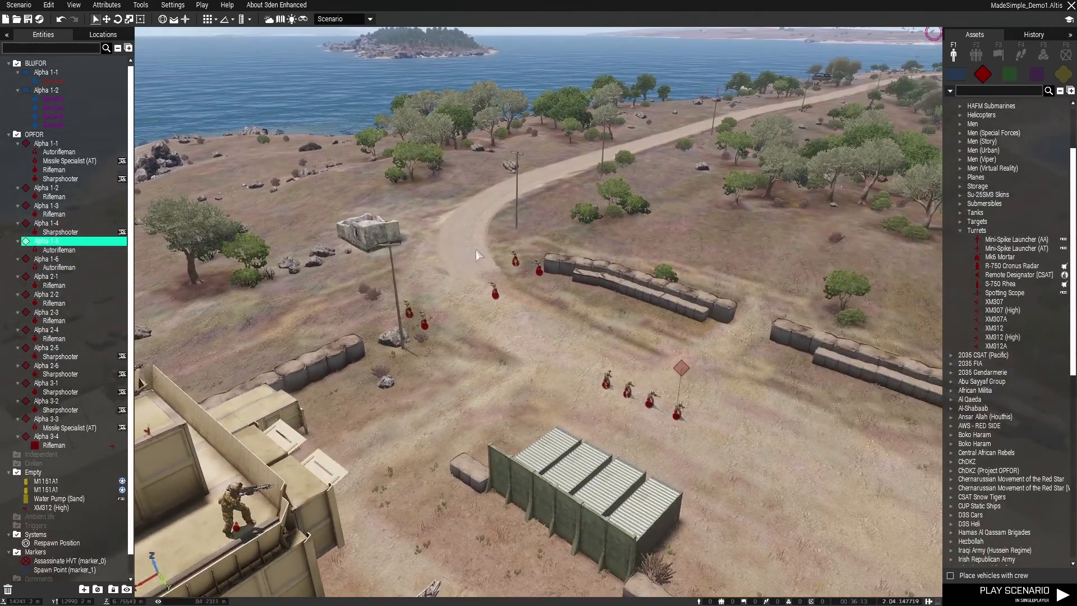
pyautogui.press('d')
pyautogui.moveTo(760, 233); pyautogui.dragTo(508, 274, button='right')
pyautogui.moveTo(601, 290); pyautogui.dragTo(765, 267, button='right')
pyautogui.press('s')
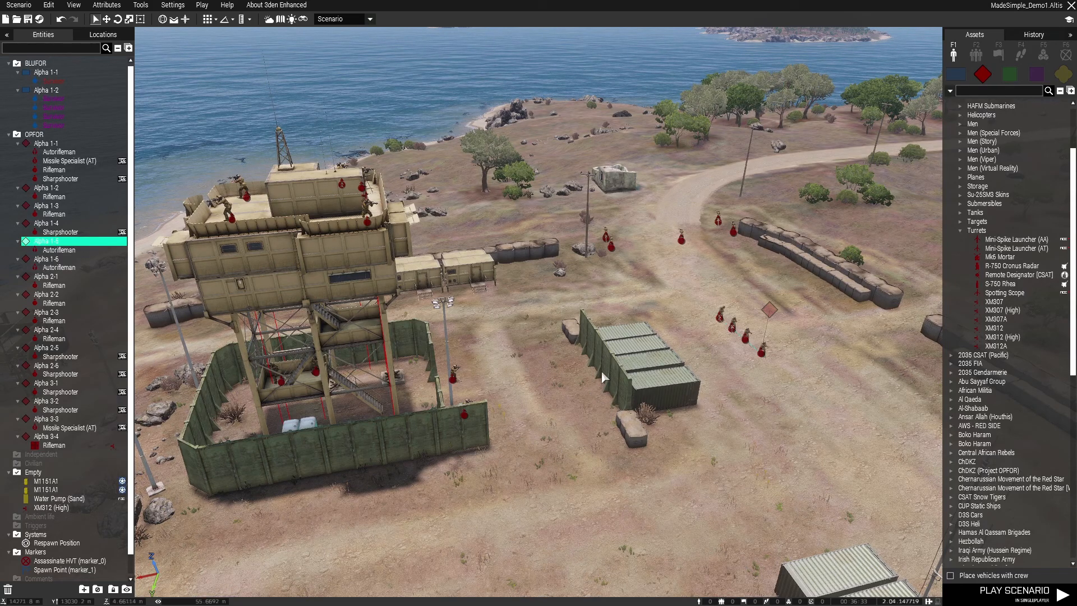
pyautogui.press('w')
pyautogui.press('d')
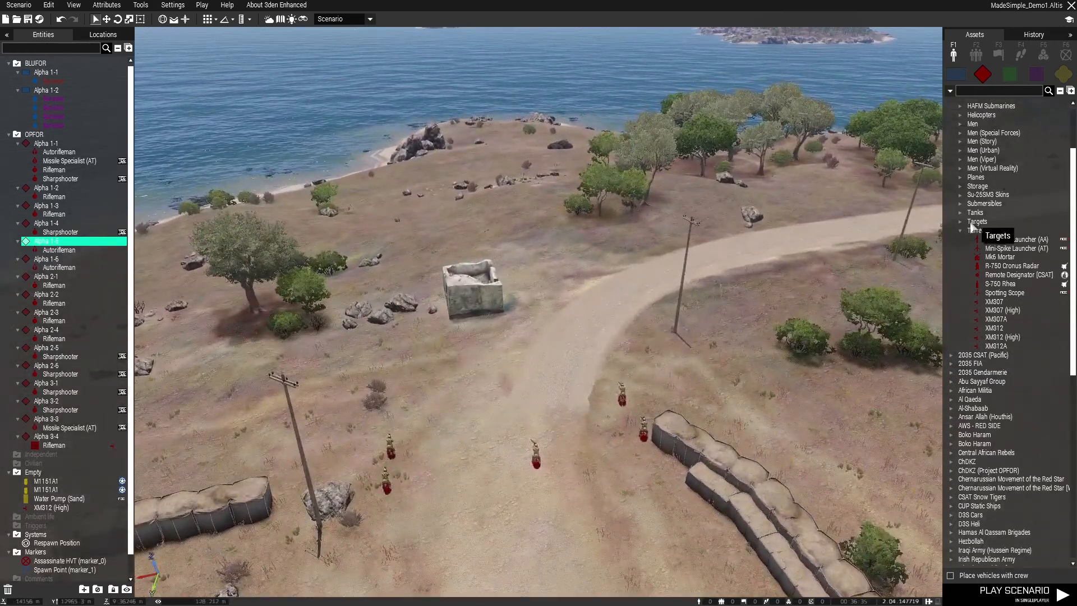
# Browse the OPFOR 2035 CSAT cars and look over the road approach where a vehicle could stand
pyautogui.click(960, 231)
pyautogui.scroll(3, 966, 269)
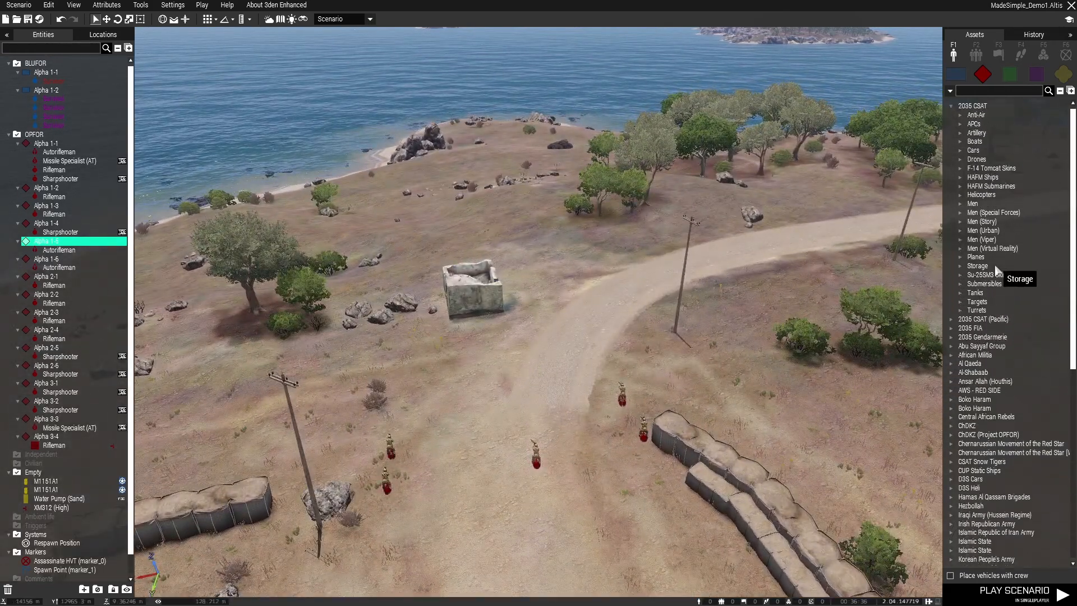
pyautogui.click(960, 153)
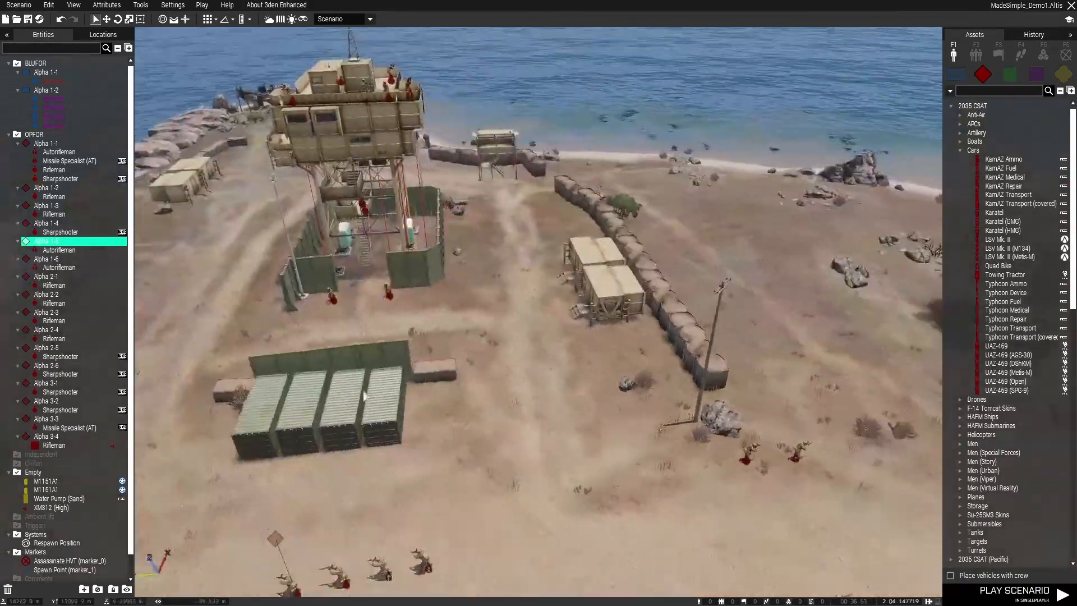
pyautogui.scroll(-10, 363, 396)
pyautogui.moveTo(364, 396); pyautogui.dragTo(514, 272, button='right')
pyautogui.scroll(-3, 561, 298)
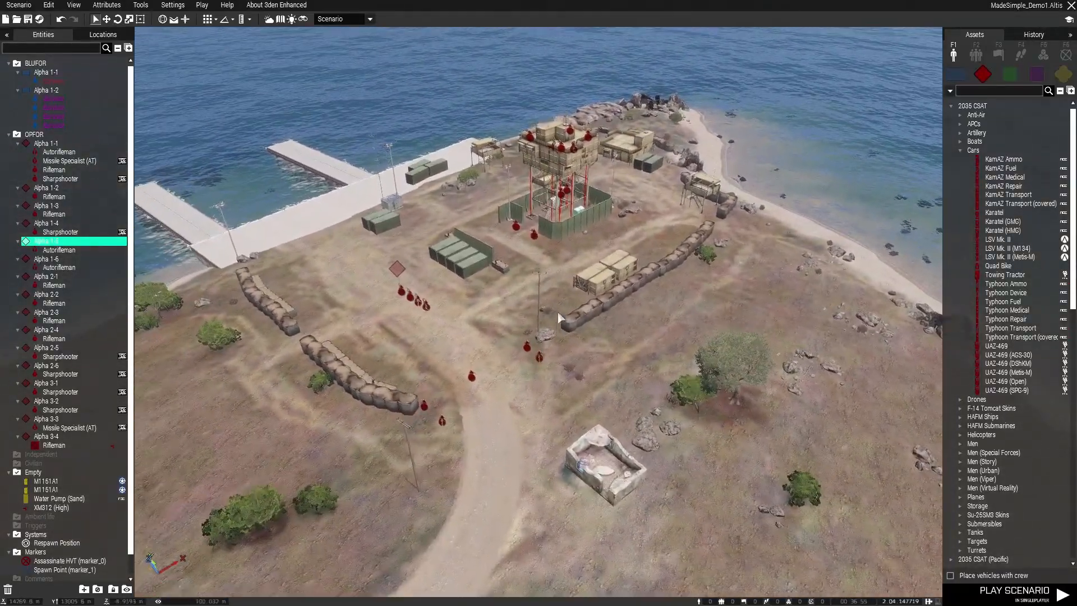
pyautogui.scroll(2, 559, 317)
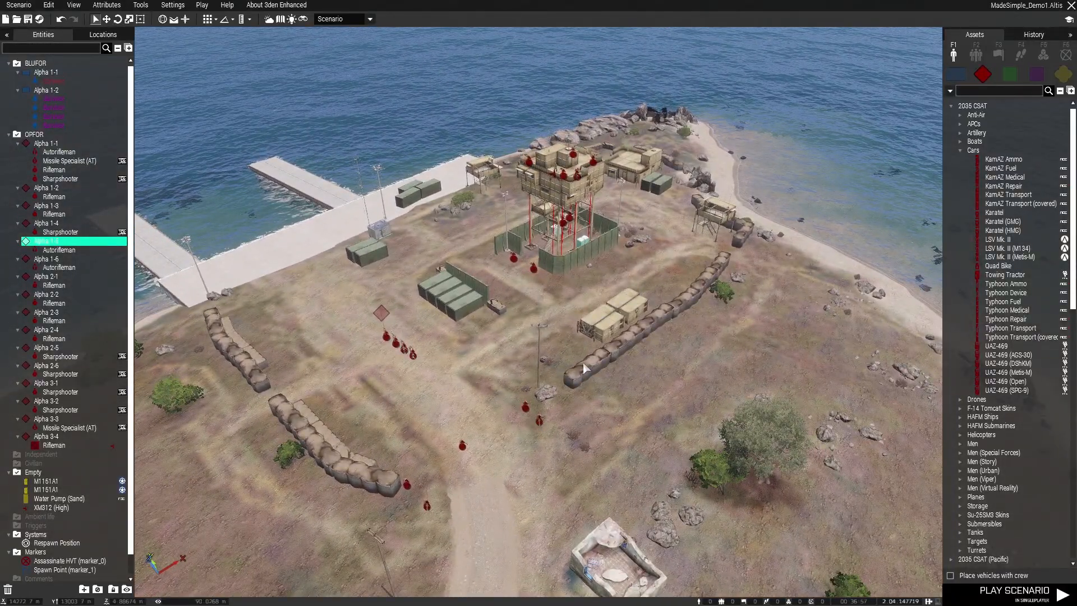
pyautogui.scroll(3, 578, 365)
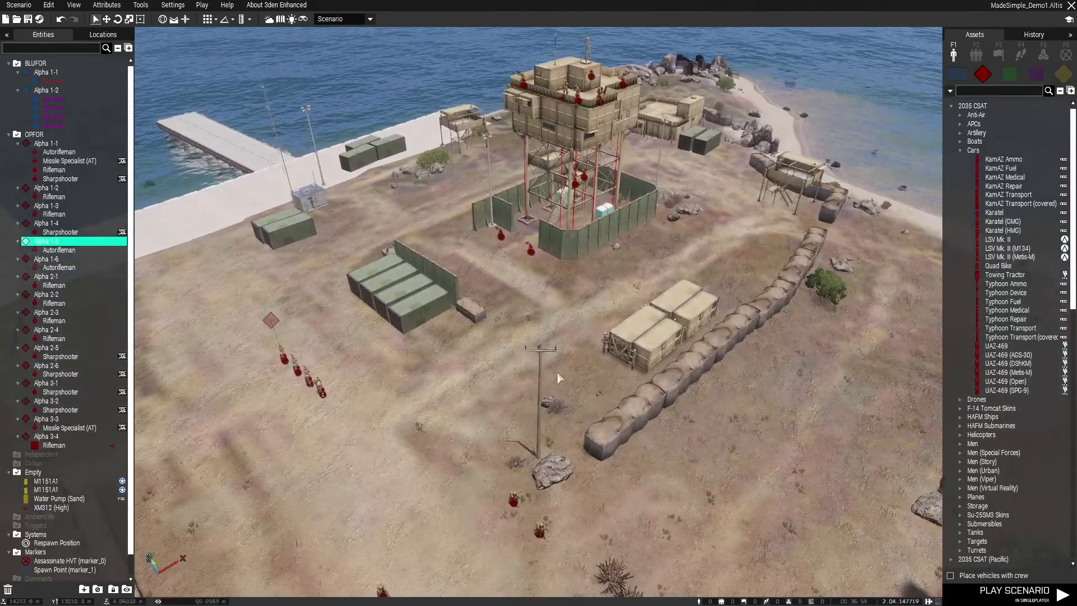
pyautogui.moveTo(557, 372); pyautogui.dragTo(620, 299, button='right')
pyautogui.press('z')
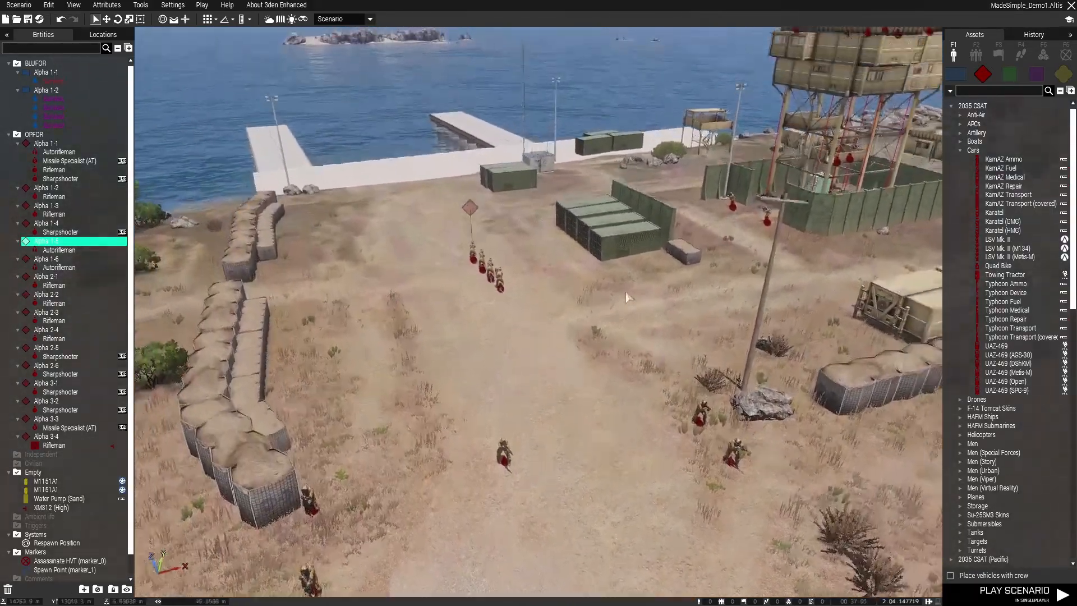
# Place an unmanned XM312 (High) turret from the 2035 CSAT turrets on the road beside the lone Rifleman at the base entrance
pyautogui.scroll(-5, 993, 435)
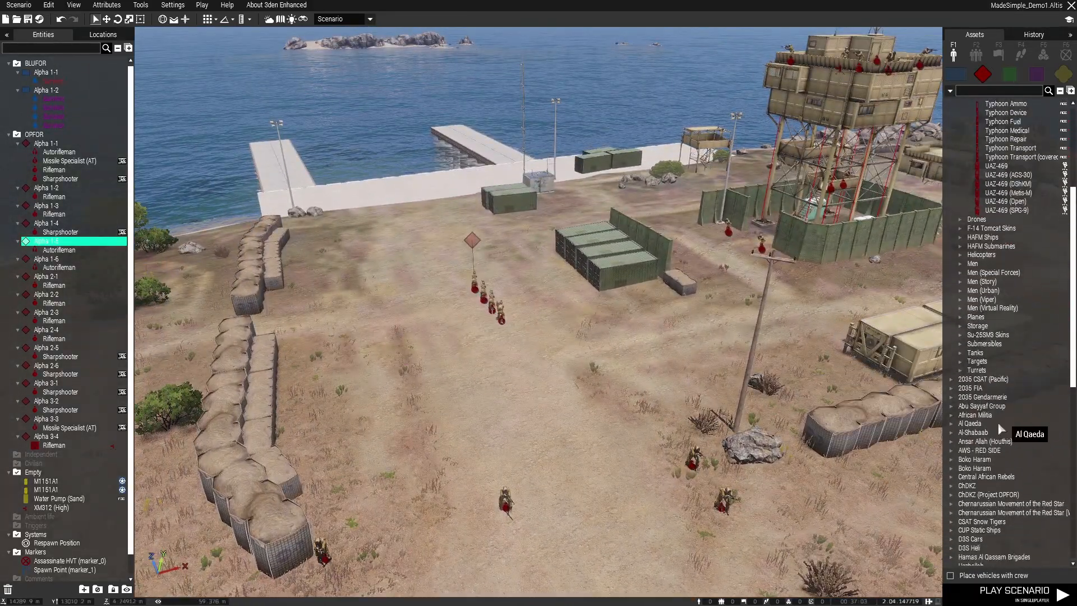
pyautogui.click(961, 362)
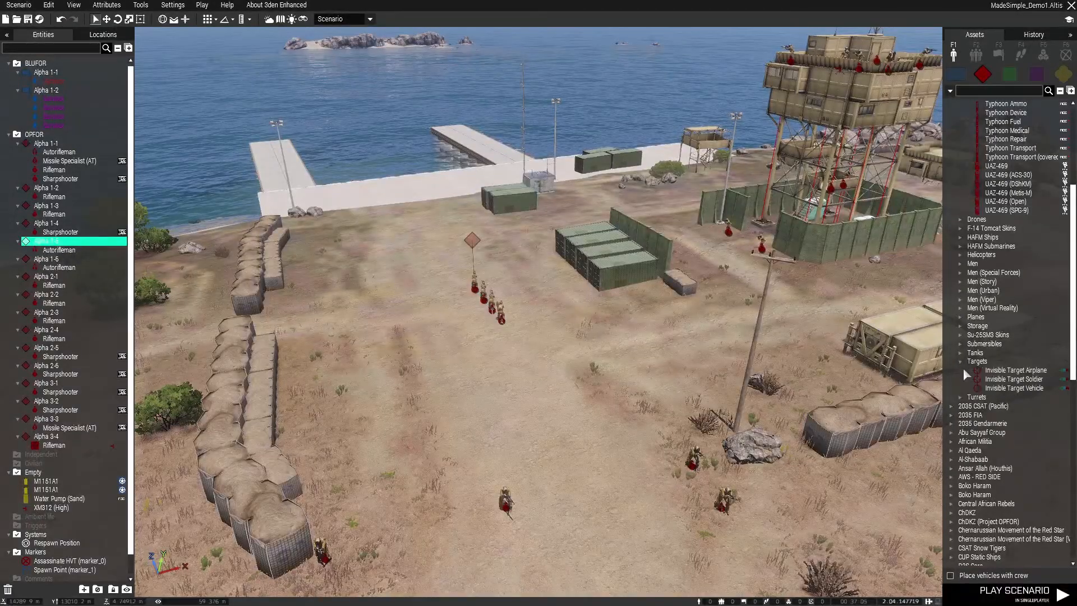
pyautogui.click(962, 362)
pyautogui.click(961, 370)
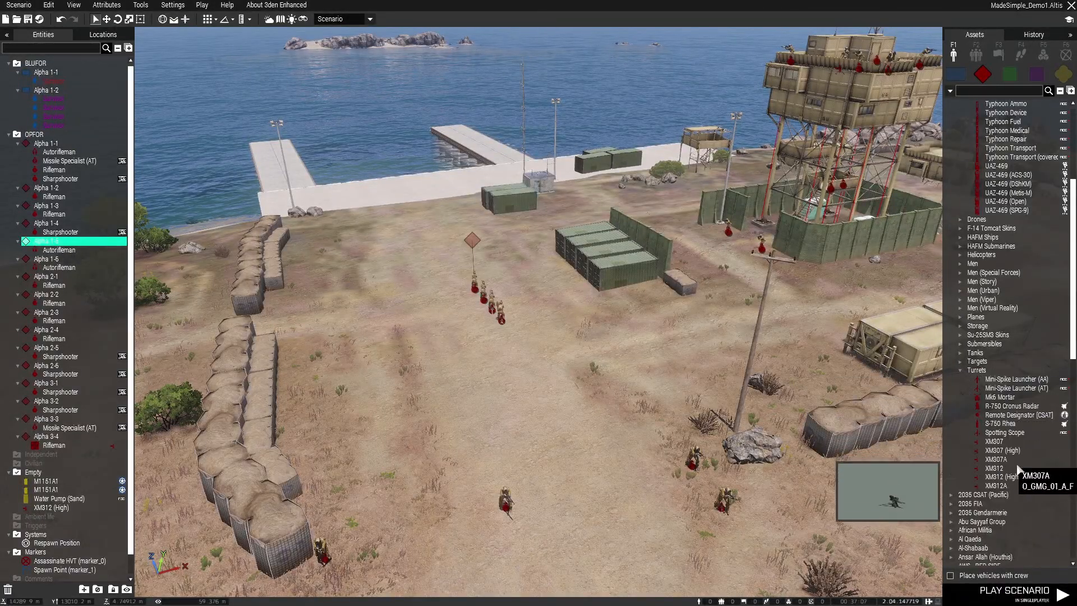
pyautogui.click(1001, 477)
pyautogui.scroll(5, 381, 392)
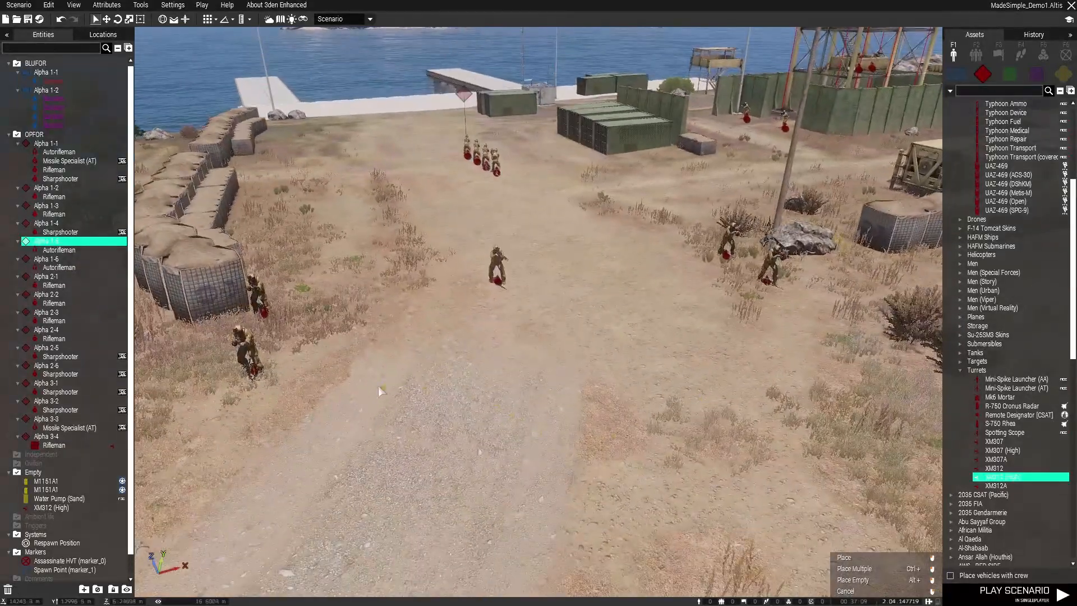
pyautogui.scroll(3, 381, 393)
pyautogui.click(467, 387)
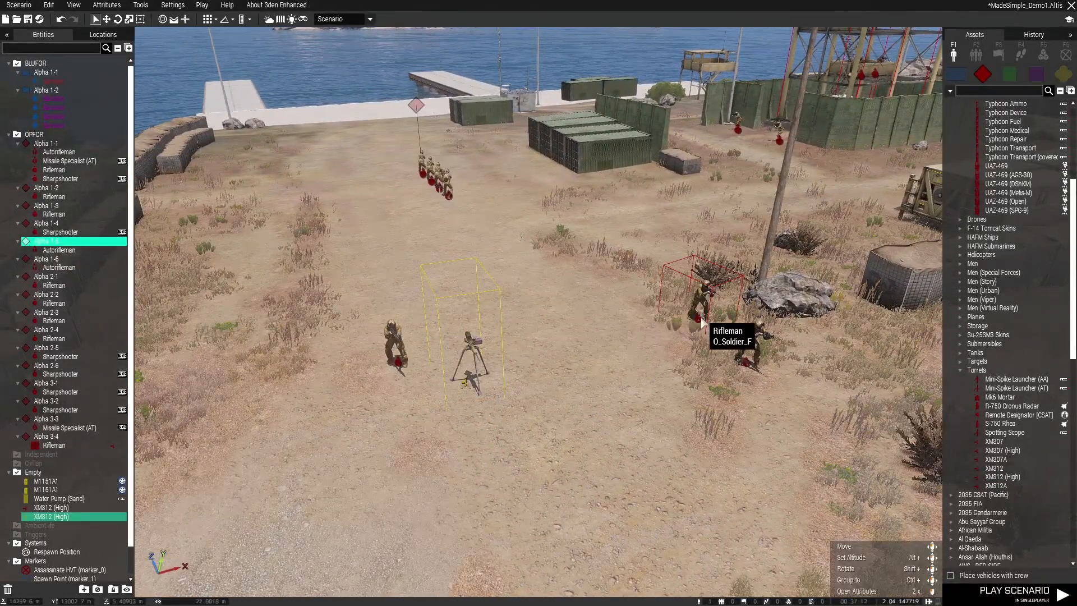
# Put the lone Rifleman on the road into the new XM312 (High) turret as its crew and save the scenario
pyautogui.moveTo(701, 323); pyautogui.dragTo(470, 359)
pyautogui.moveTo(393, 363); pyautogui.dragTo(673, 311)
pyautogui.click(486, 393)
pyautogui.moveTo(486, 395); pyautogui.dragTo(304, 412, button='right')
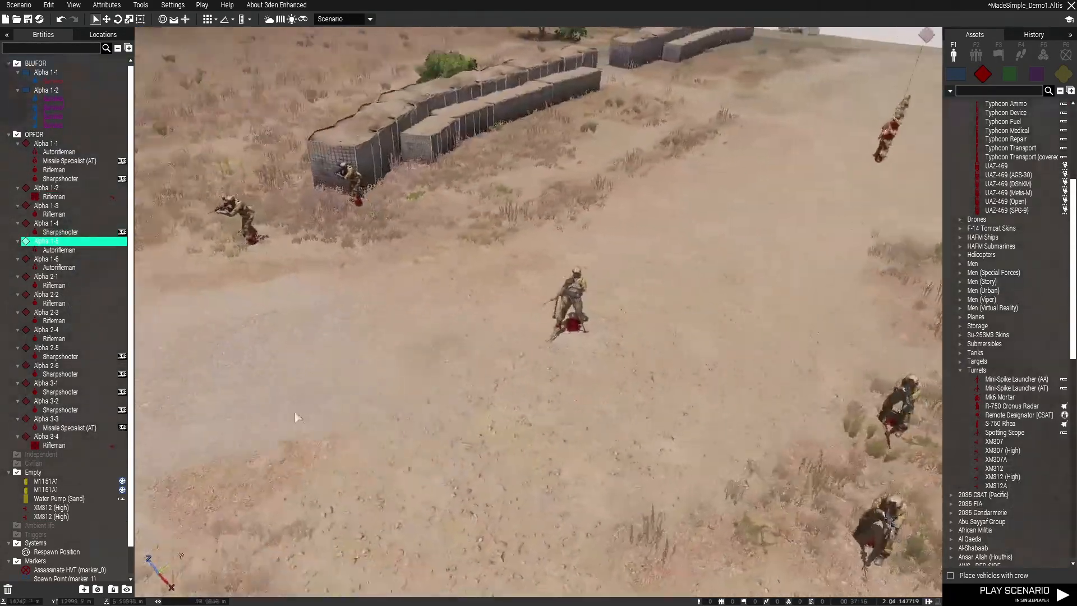
pyautogui.moveTo(371, 330); pyautogui.dragTo(471, 280)
pyautogui.hotkey('ctrl', 's')
# Place an unmanned LSV Mk. II (M134) from the 2035 CSAT cars near the ruined building at the base entrance and save
pyautogui.scroll(-6, 625, 389)
pyautogui.moveTo(625, 389); pyautogui.dragTo(731, 394, button='right')
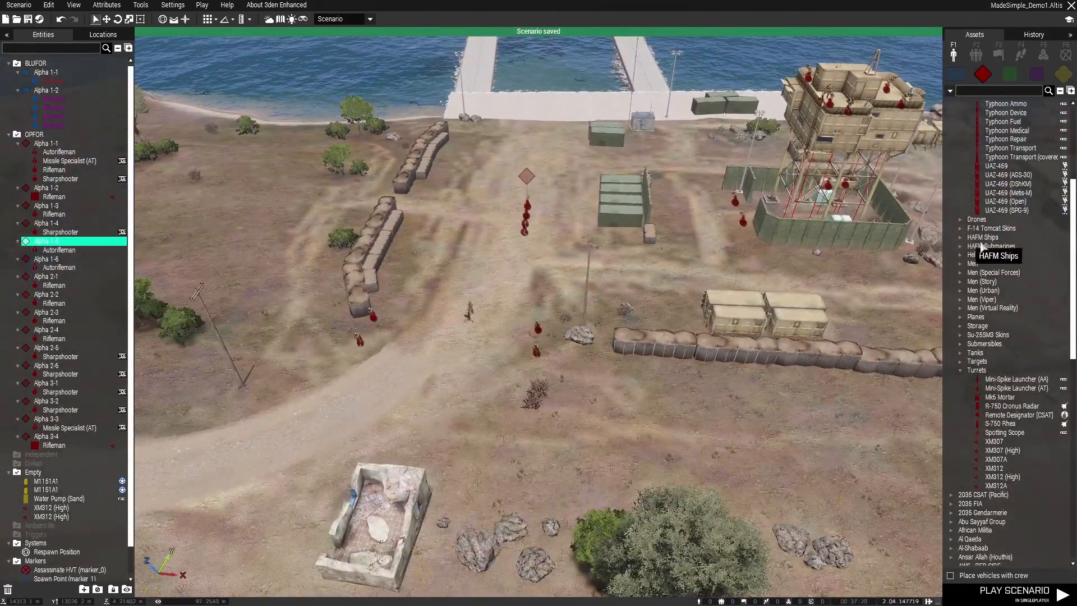
pyautogui.click(960, 371)
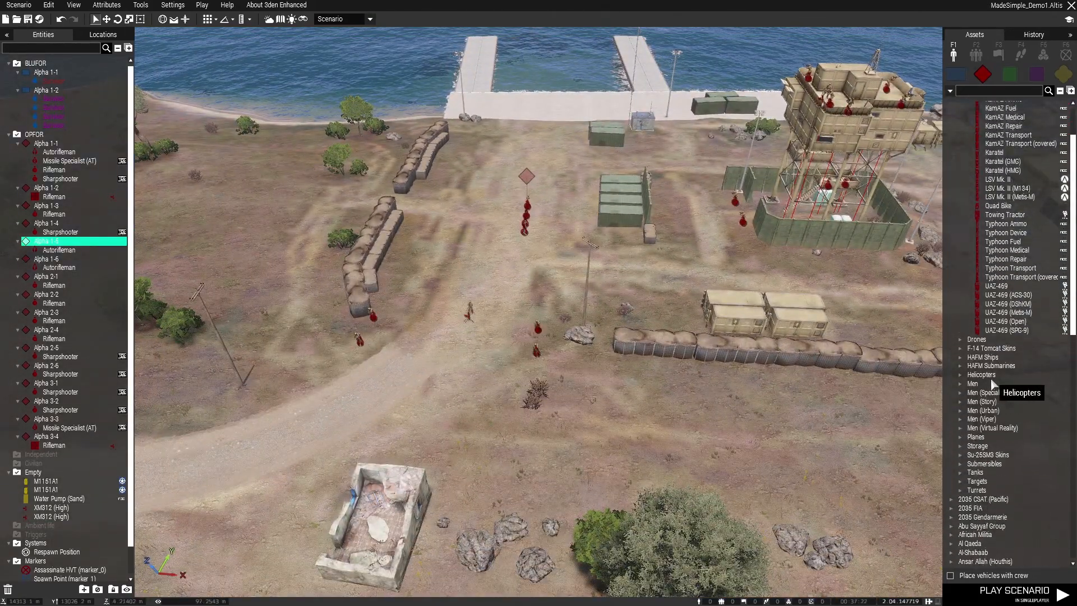
pyautogui.scroll(3, 992, 384)
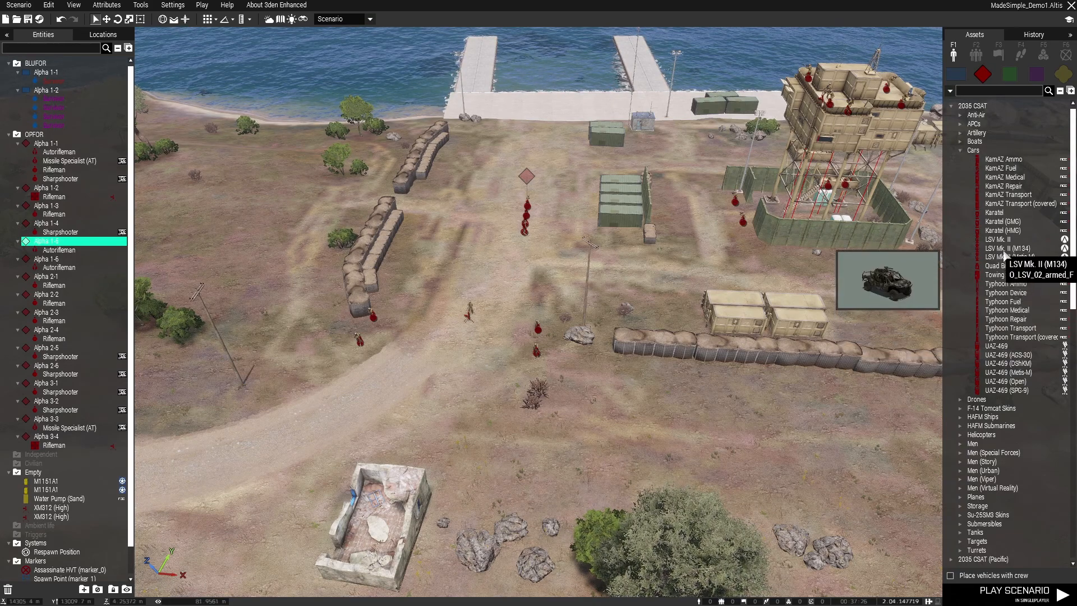
pyautogui.click(1003, 250)
pyautogui.moveTo(594, 393); pyautogui.dragTo(579, 425, button='right')
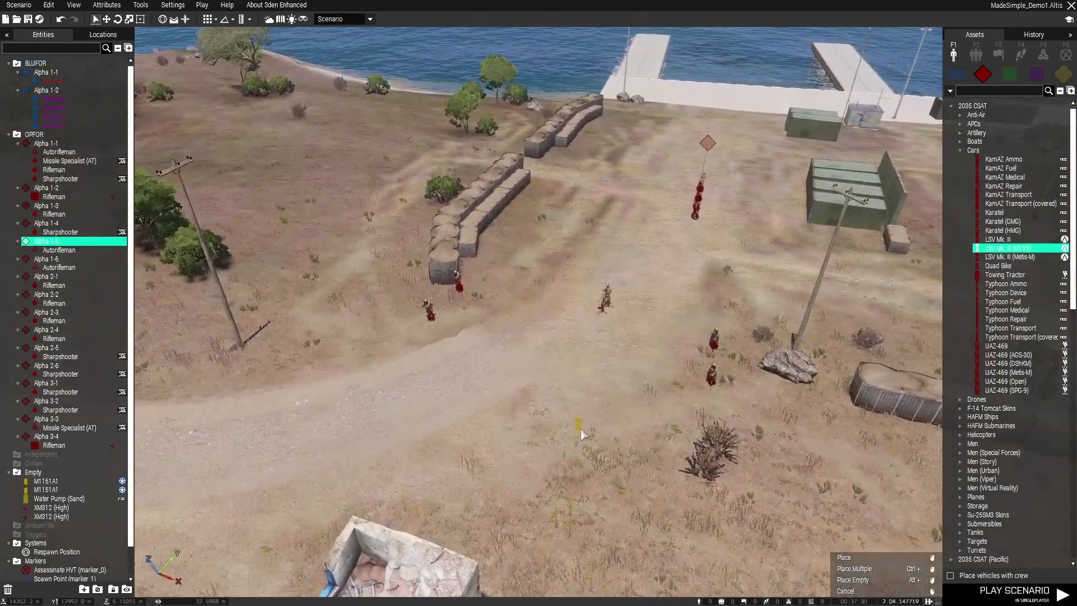
pyautogui.click(579, 425)
pyautogui.hotkey('ctrl', 's')
# Copy a Rifleman from the four-man row near the containers and paste the copy into the LSV Mk. II (M134)
pyautogui.keyDown('shift'); pyautogui.moveTo(582, 428); pyautogui.dragTo(481, 396); pyautogui.keyUp('shift')
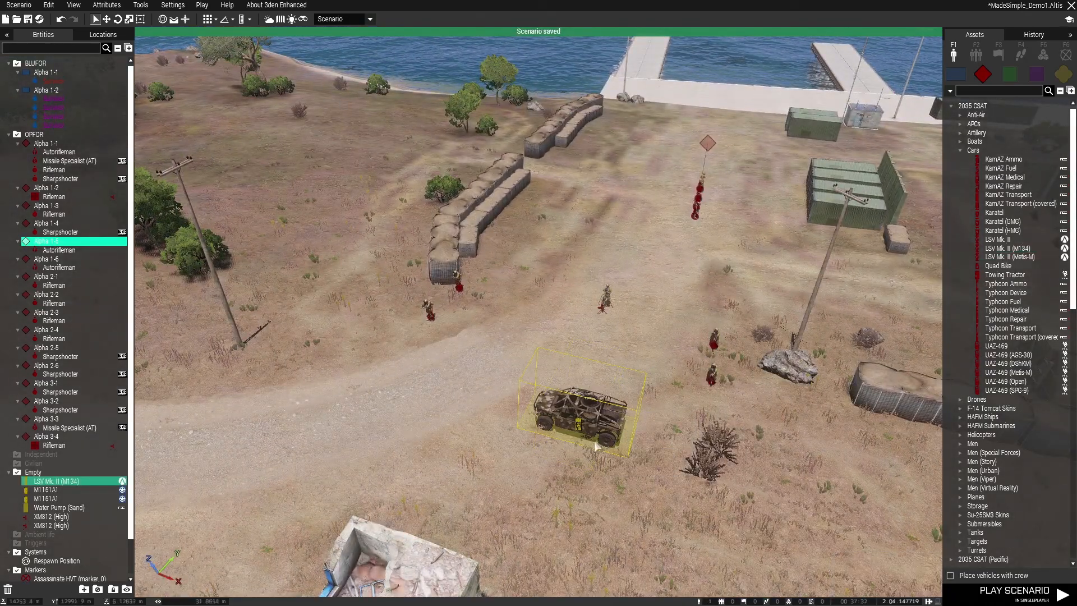
pyautogui.press('w')
pyautogui.press('a')
pyautogui.moveTo(496, 267); pyautogui.dragTo(599, 351, button='right')
pyautogui.press('s')
pyautogui.press('a')
pyautogui.press('a')
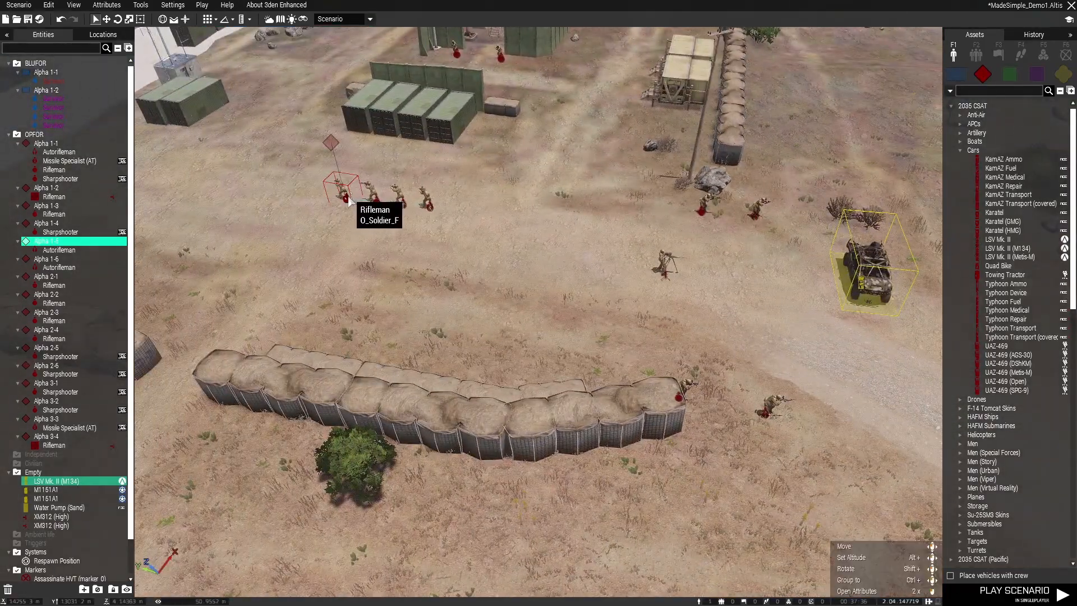
pyautogui.click(348, 200)
pyautogui.press('d')
pyautogui.press('w')
pyautogui.hotkey('ctrl', 'v')
pyautogui.moveTo(570, 400); pyautogui.dragTo(671, 415)
pyautogui.press('s')
pyautogui.press('d')
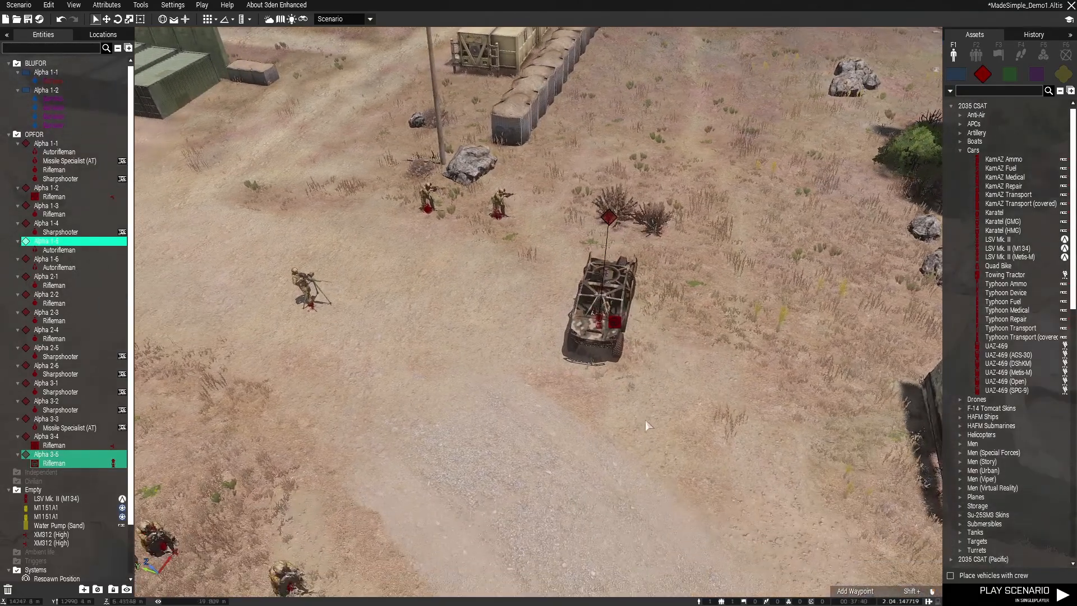
# Change the copied Rifleman's seat in the LSV Mk. II (M134) to Gunner and save the scenario
pyautogui.rightClick(616, 327)
pyautogui.moveTo(645, 438)
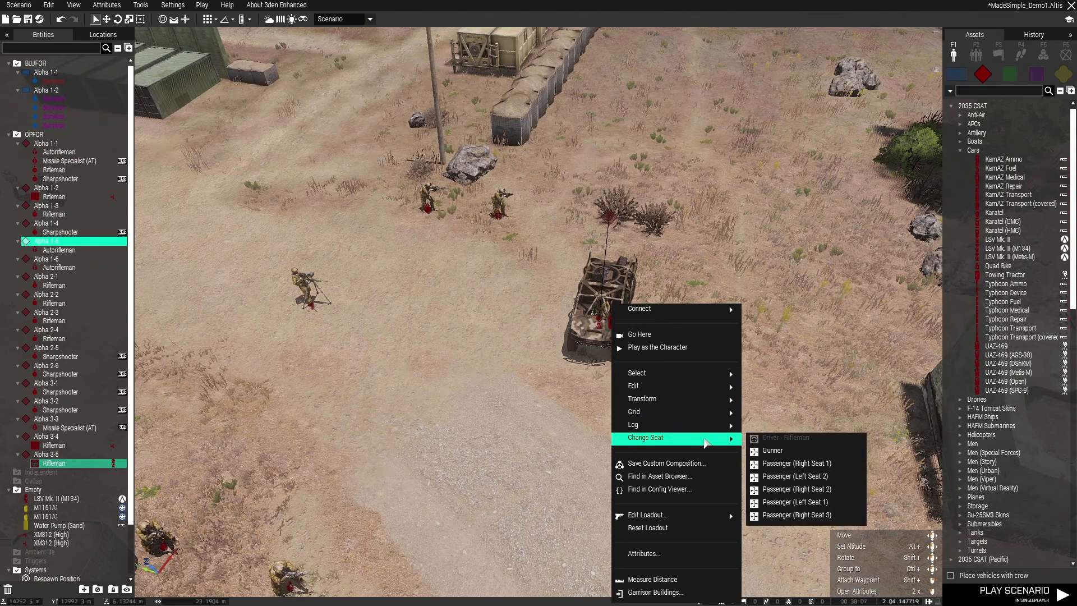
pyautogui.click(785, 454)
pyautogui.click(727, 370)
pyautogui.hotkey('ctrl', 's')
# Move the LSV Mk. II (M134) right beside the ruined building by the road and save the scenario
pyautogui.press('d')
pyautogui.moveTo(733, 373); pyautogui.dragTo(370, 292, button='right')
pyautogui.scroll(4, 594, 281)
pyautogui.press('q')
pyautogui.moveTo(645, 258); pyautogui.dragTo(503, 320, button='right')
pyautogui.scroll(-3, 503, 320)
pyautogui.moveTo(459, 494); pyautogui.dragTo(407, 432)
pyautogui.click(508, 387)
pyautogui.hotkey('ctrl', 's')
# Review the OPFOR guard layout from the ruined building to the tower and save the scenario
pyautogui.moveTo(567, 314); pyautogui.dragTo(493, 370, button='right')
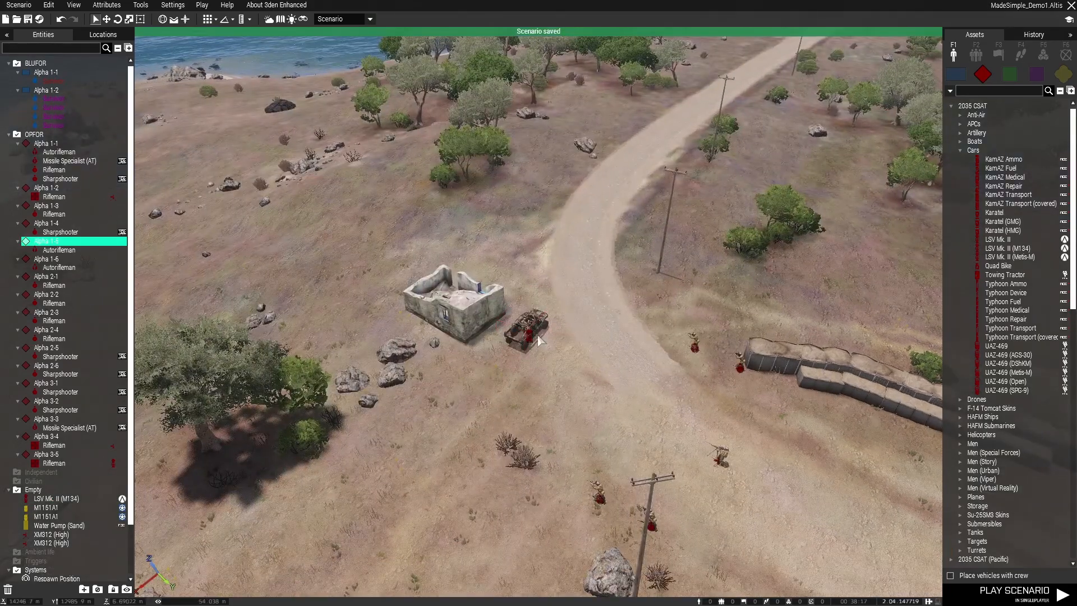
pyautogui.moveTo(564, 334); pyautogui.dragTo(539, 203, button='right')
pyautogui.moveTo(550, 244); pyautogui.dragTo(595, 323, button='right')
pyautogui.moveTo(522, 375); pyautogui.dragTo(508, 345, button='right')
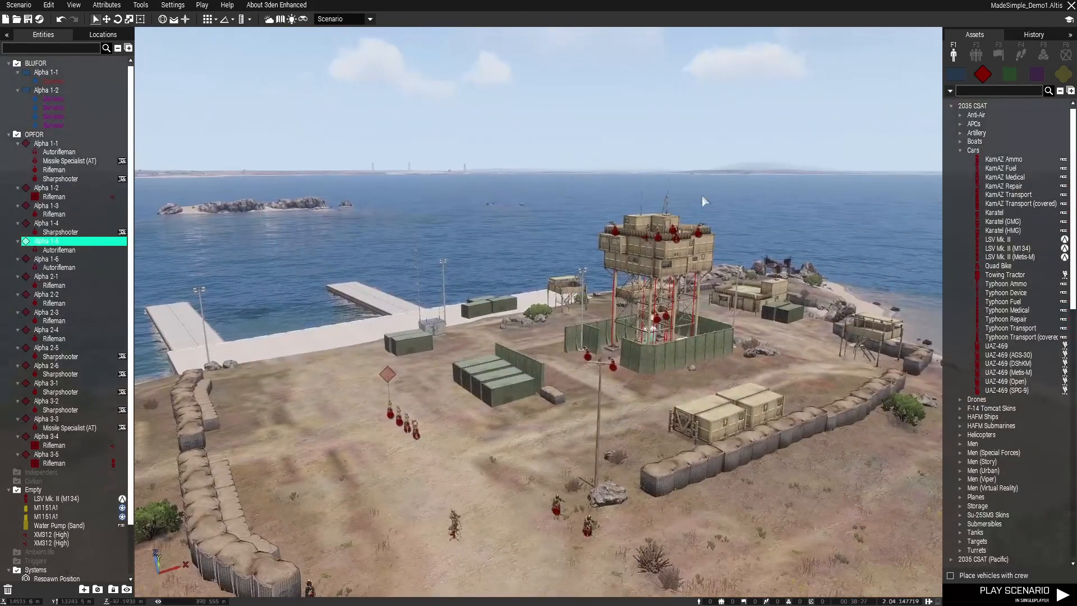
pyautogui.moveTo(513, 430); pyautogui.dragTo(510, 455, button='right')
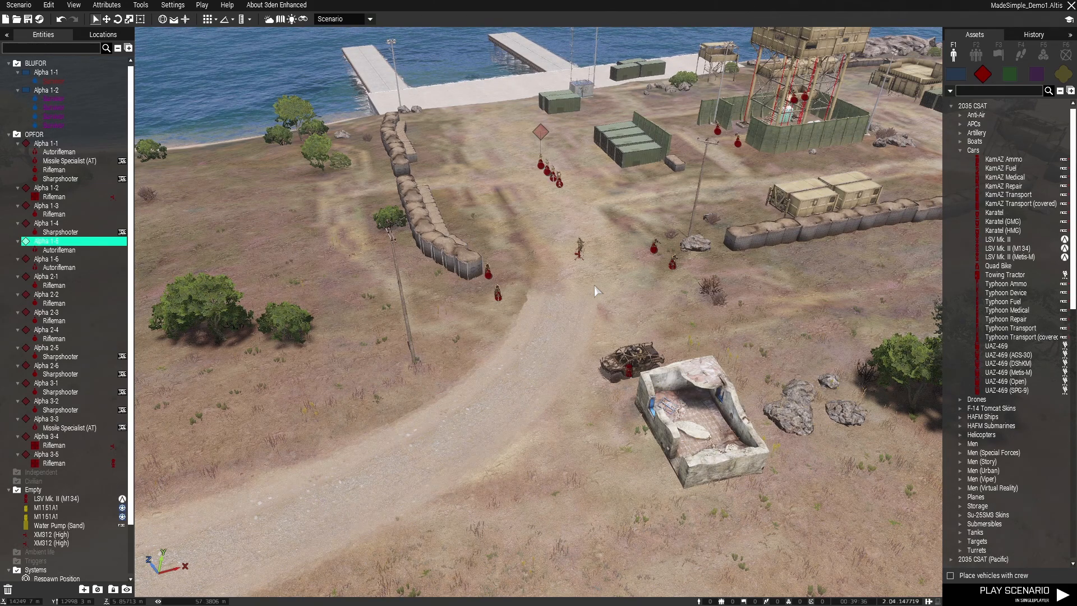
pyautogui.hotkey('ctrl', 's')
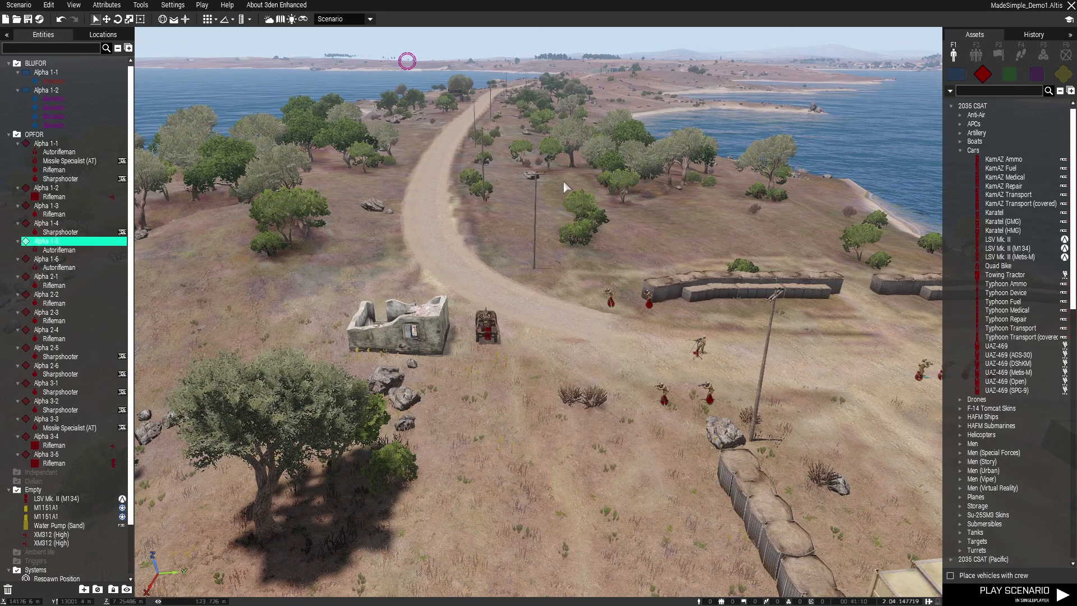
# Examine the road approach and the tower compound from above, including the placed guards and vehicle
pyautogui.moveTo(574, 334); pyautogui.dragTo(524, 351, button='right')
pyautogui.press('s')
pyautogui.press('s')
pyautogui.press('d')
pyautogui.press('w')
pyautogui.press('d')
pyautogui.press('w')
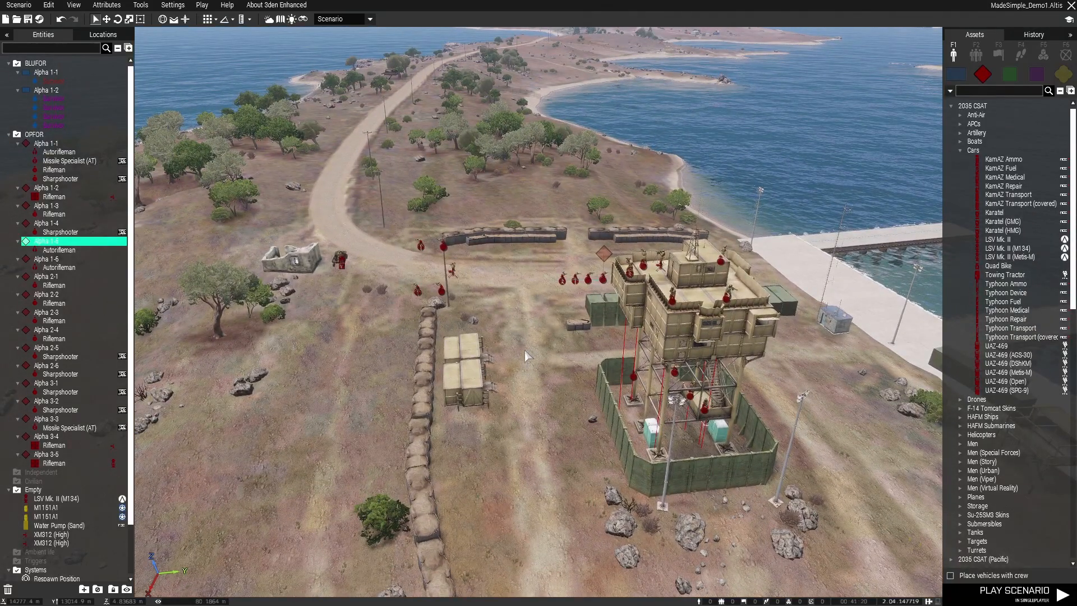